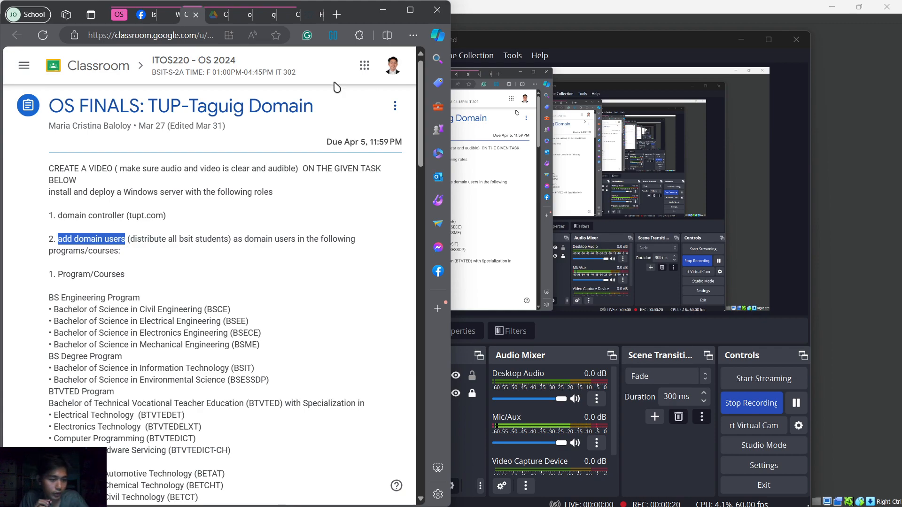
# Review the assignment's domain user task, its Program/Courses section and the administrative department heading
pyautogui.moveTo(126, 276); pyautogui.dragTo(56, 276)
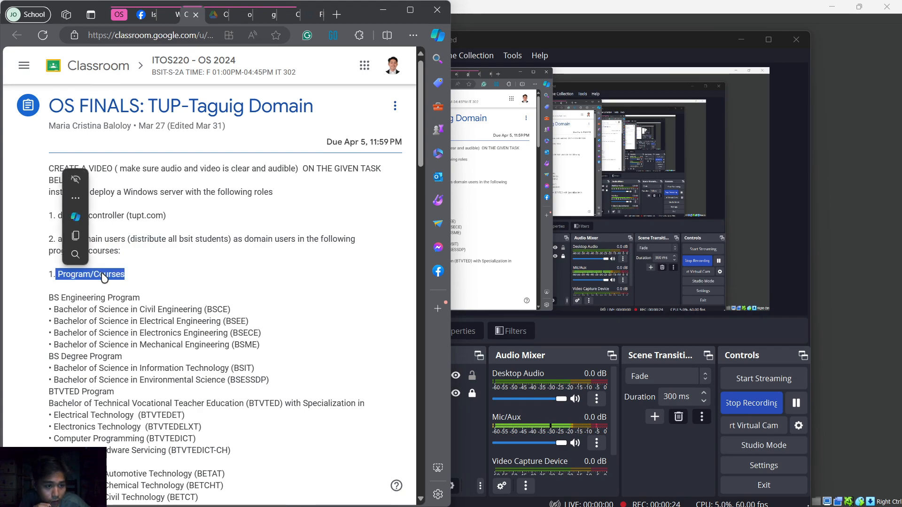
pyautogui.click(118, 286)
pyautogui.scroll(-5, 116, 296)
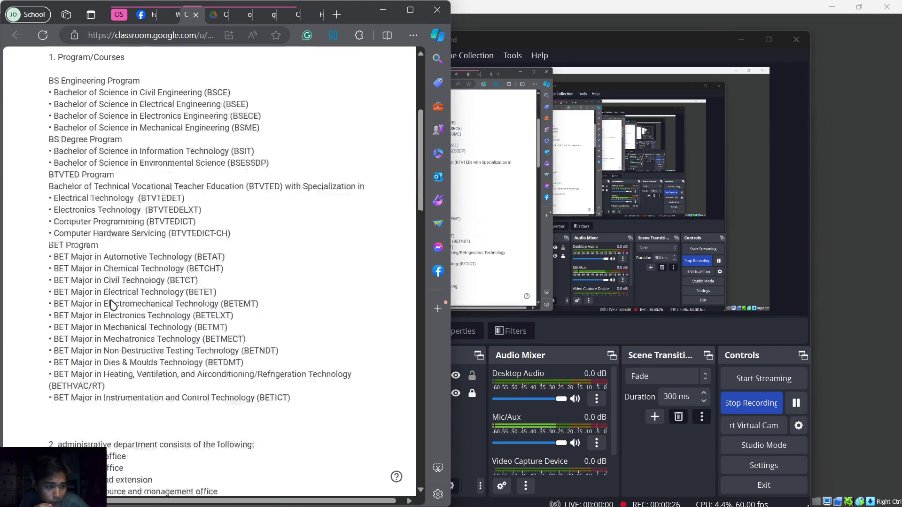
pyautogui.scroll(-3, 113, 305)
pyautogui.moveTo(58, 323); pyautogui.dragTo(131, 337)
pyautogui.click(130, 337)
pyautogui.scroll(8, 75, 244)
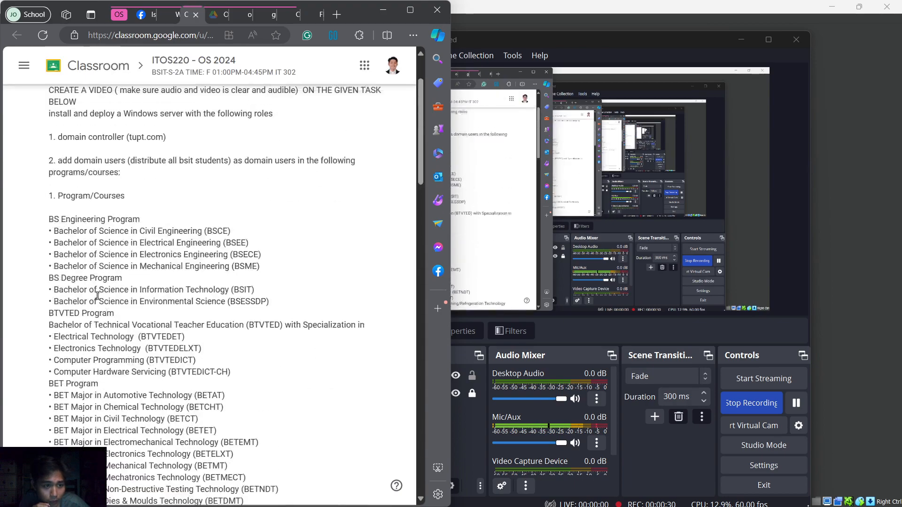
pyautogui.moveTo(60, 212); pyautogui.dragTo(107, 212)
pyautogui.click(107, 212)
pyautogui.click(120, 213)
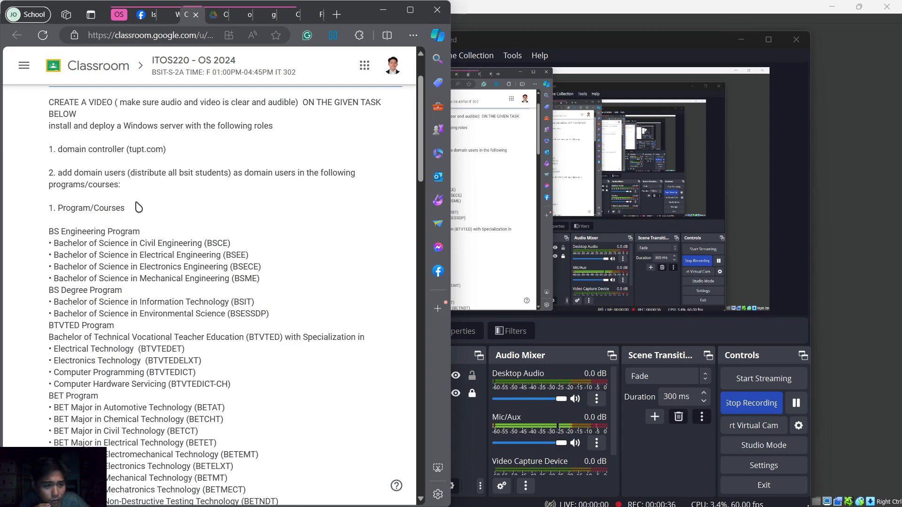
pyautogui.scroll(-8, 111, 205)
pyautogui.scroll(8, 71, 212)
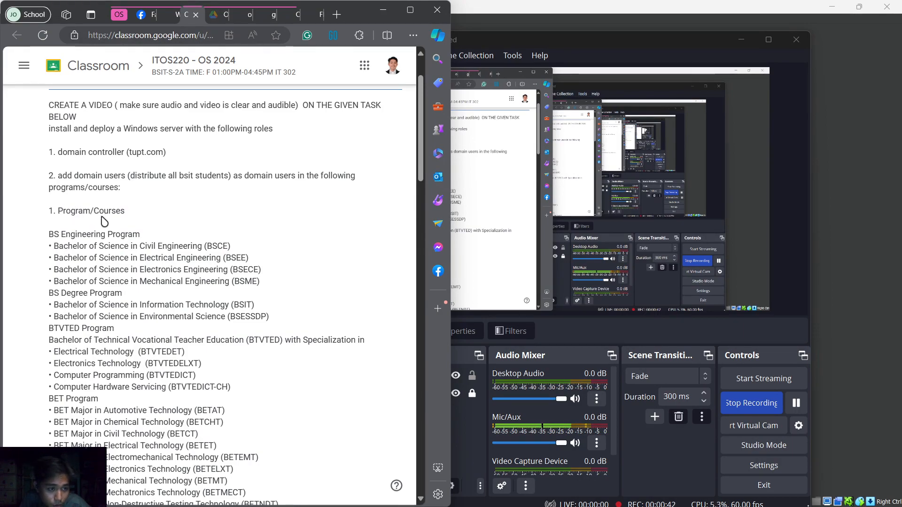
# Review the assignment's course list and administrative offices, and switch to the Windows Server virtual machine
pyautogui.moveTo(47, 238); pyautogui.dragTo(240, 281)
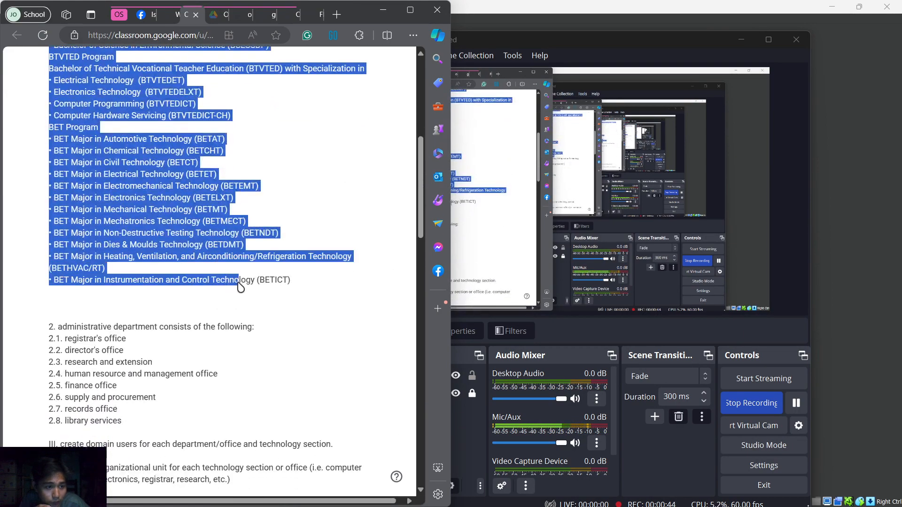
pyautogui.scroll(1, 61, 286)
pyautogui.click(75, 298)
pyautogui.scroll(-2, 71, 313)
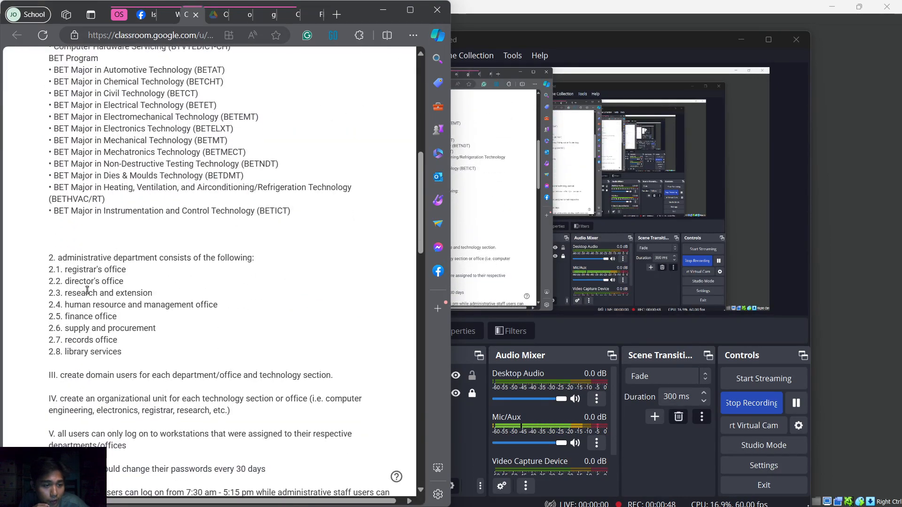
pyautogui.moveTo(124, 353); pyautogui.dragTo(64, 269)
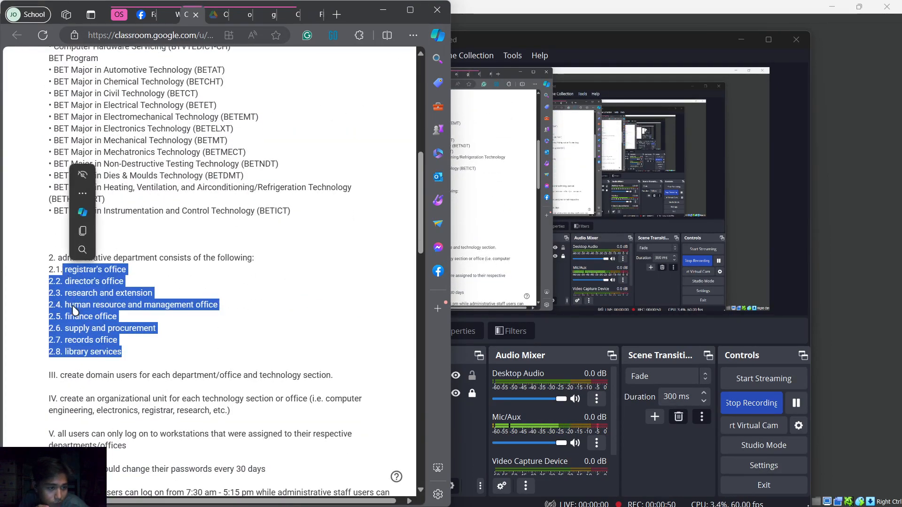
pyautogui.click(383, 9)
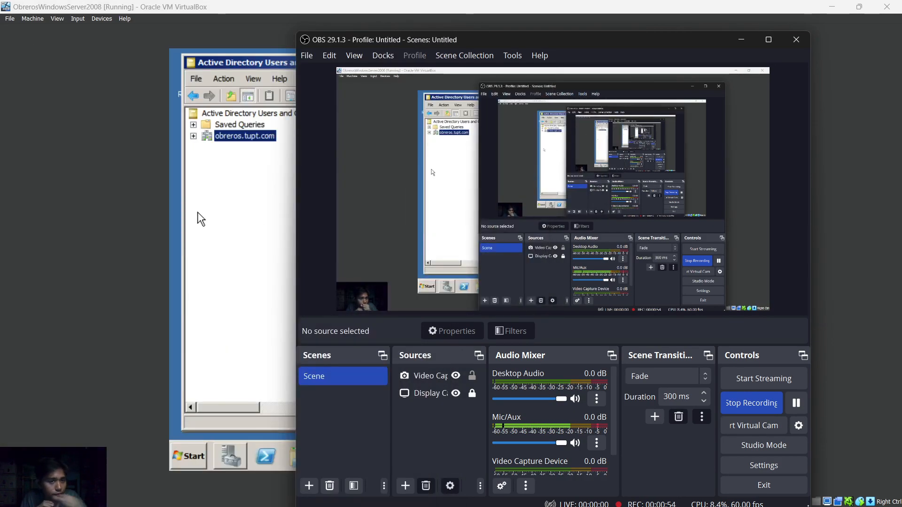
pyautogui.click(124, 174)
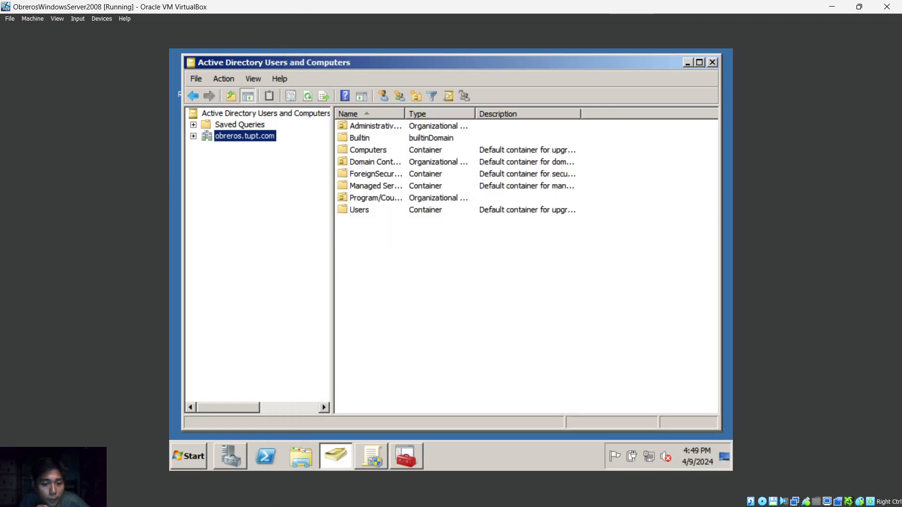
pyautogui.click(195, 456)
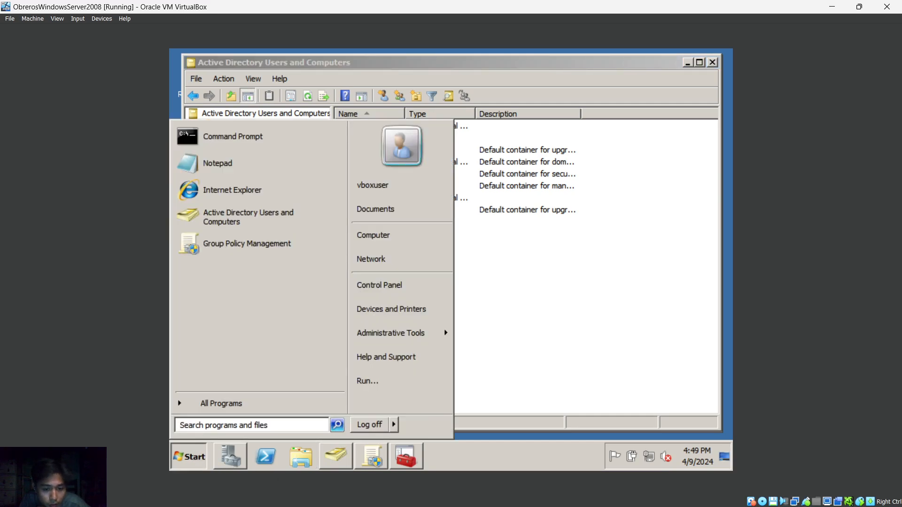
pyautogui.moveTo(377, 336)
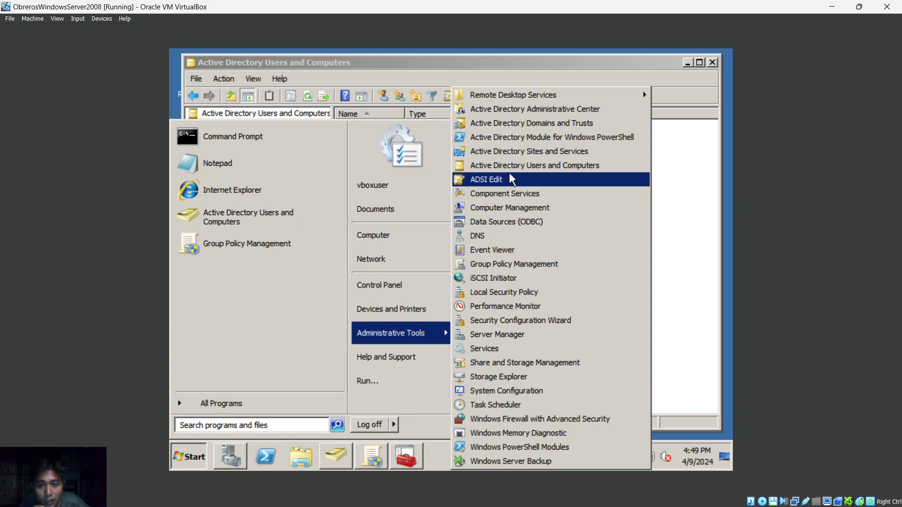
pyautogui.click(674, 233)
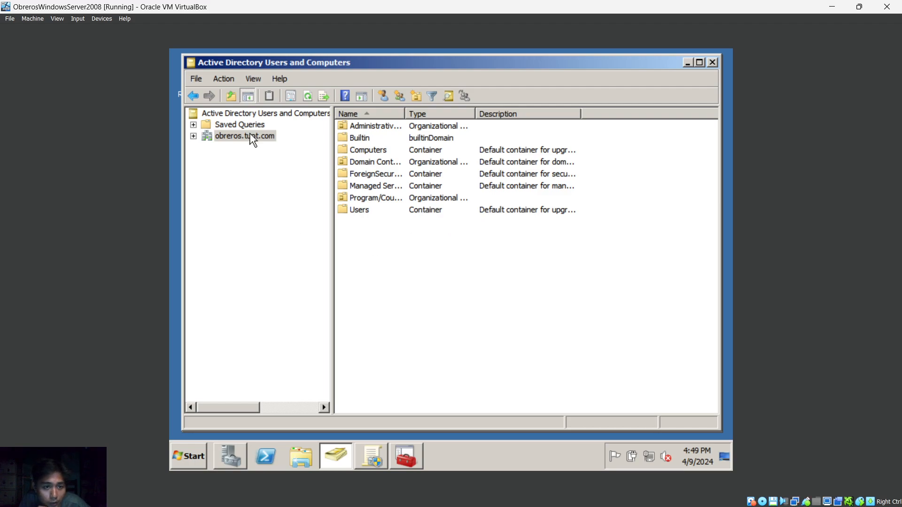
# Select the domain in the Active Directory Users and Computers tree and expand it
pyautogui.click(228, 139)
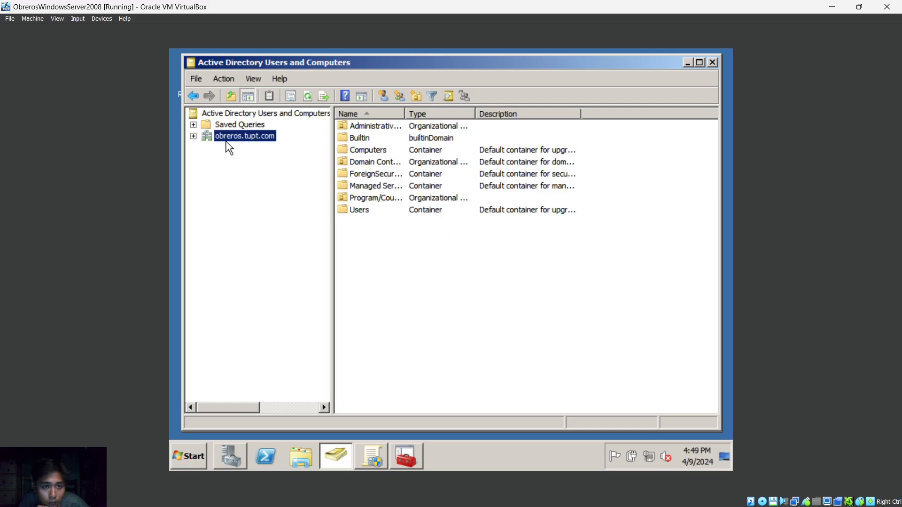
pyautogui.click(193, 136)
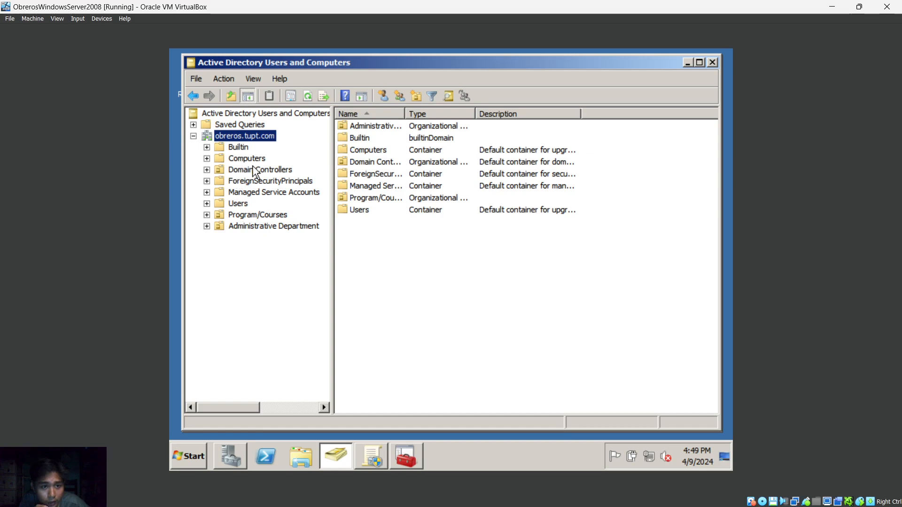
pyautogui.rightClick(233, 138)
pyautogui.moveTo(288, 220)
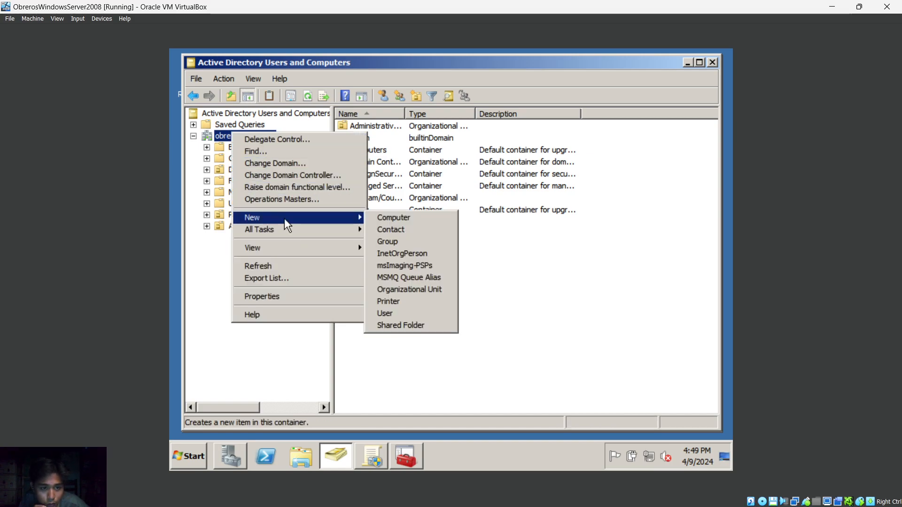
pyautogui.click(408, 290)
pyautogui.moveTo(291, 81); pyautogui.dragTo(621, 157)
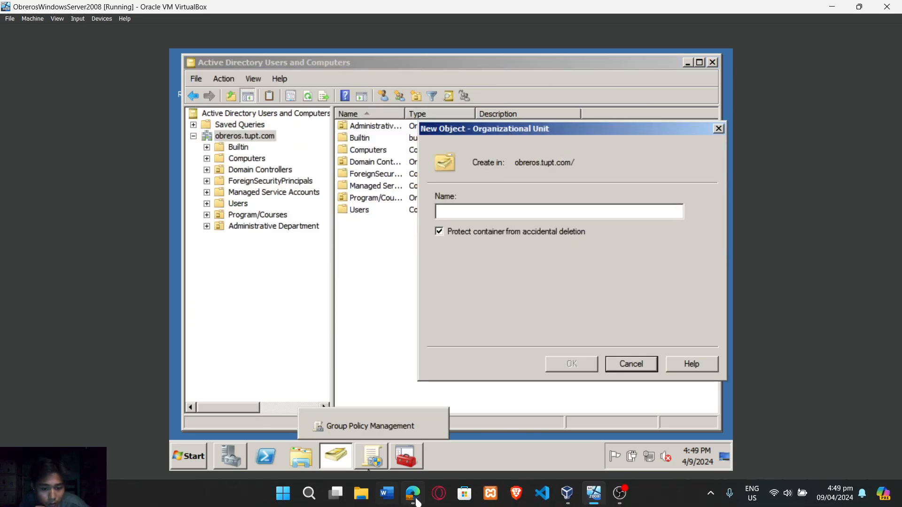
pyautogui.click(412, 493)
pyautogui.scroll(7, 158, 239)
pyautogui.moveTo(135, 278); pyautogui.dragTo(56, 284)
pyautogui.click(374, 13)
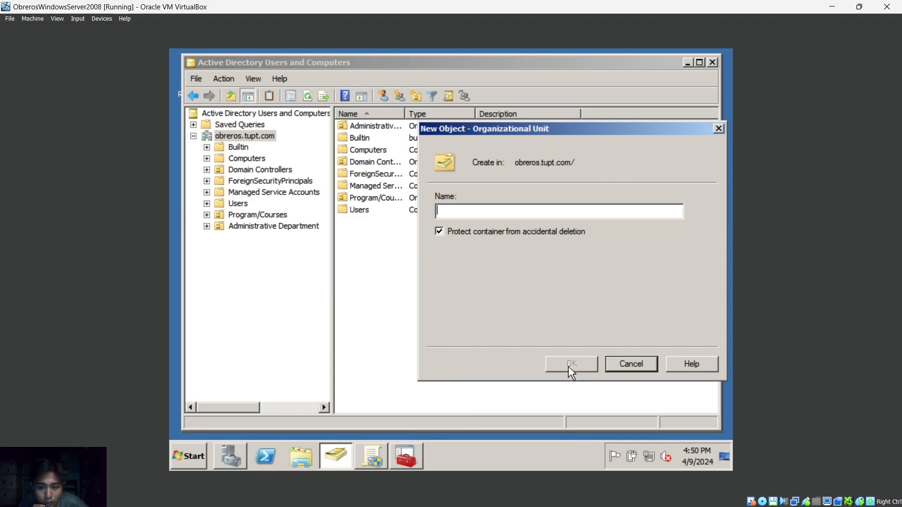
pyautogui.click(607, 363)
# View the Program/Courses unit's contents and check the administrative department section of the assignment in the browser
pyautogui.click(270, 215)
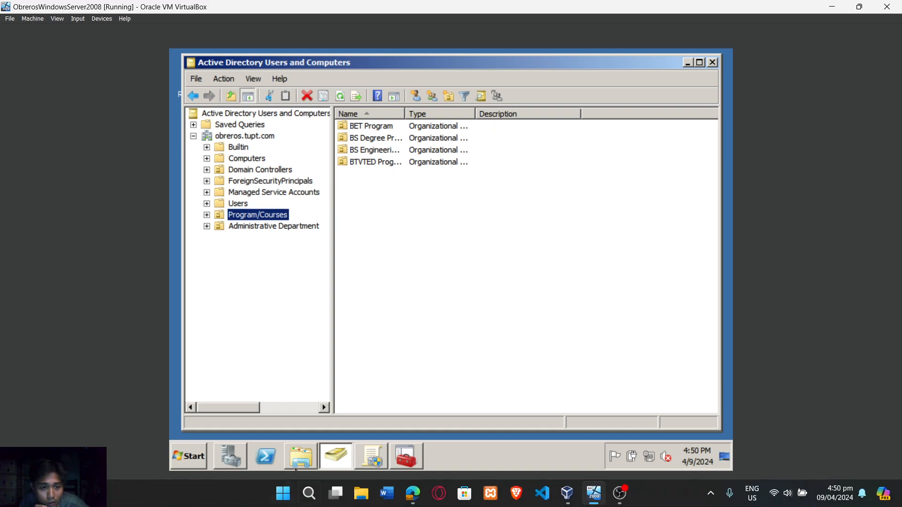
pyautogui.click(413, 496)
pyautogui.scroll(-9, 94, 263)
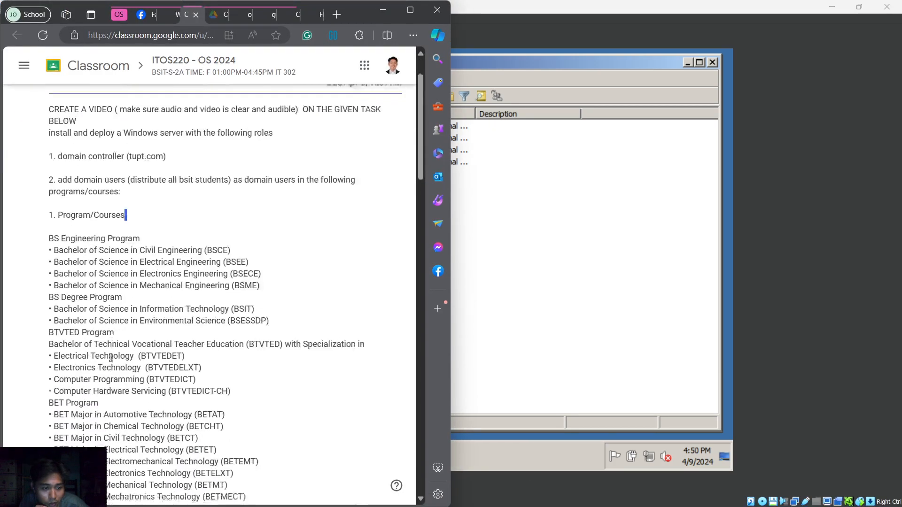
pyautogui.moveTo(72, 255); pyautogui.dragTo(148, 255)
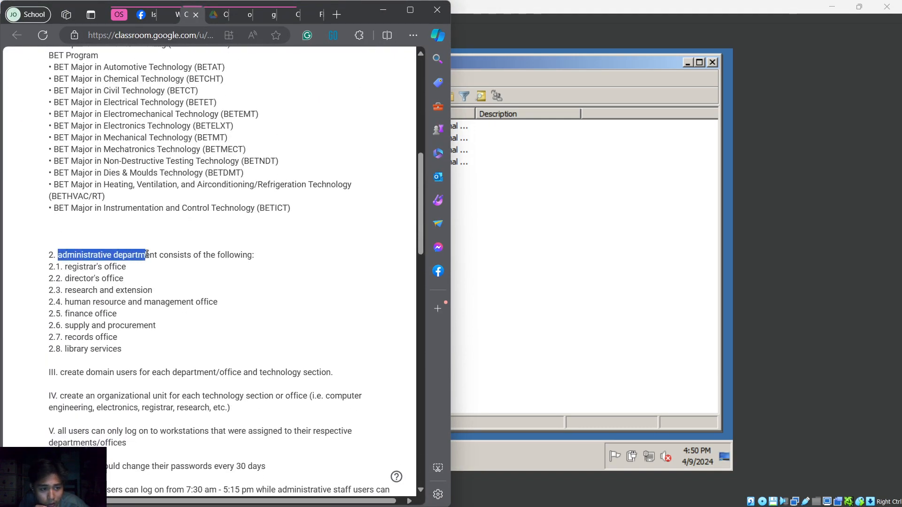
pyautogui.click(382, 10)
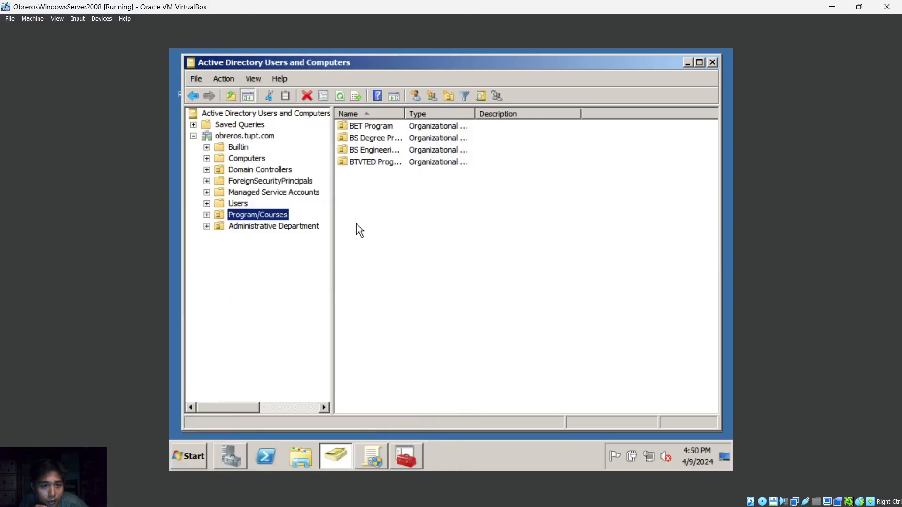
pyautogui.rightClick(251, 137)
pyautogui.moveTo(309, 216)
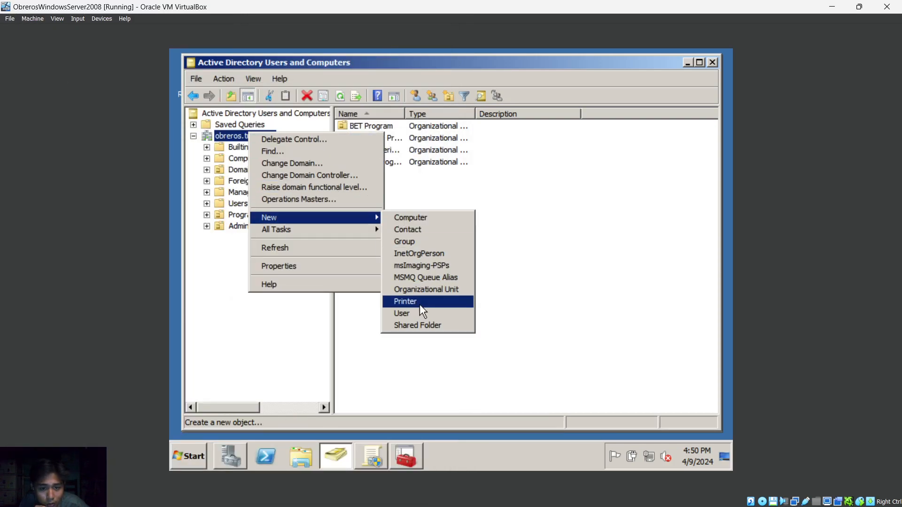
pyautogui.click(249, 324)
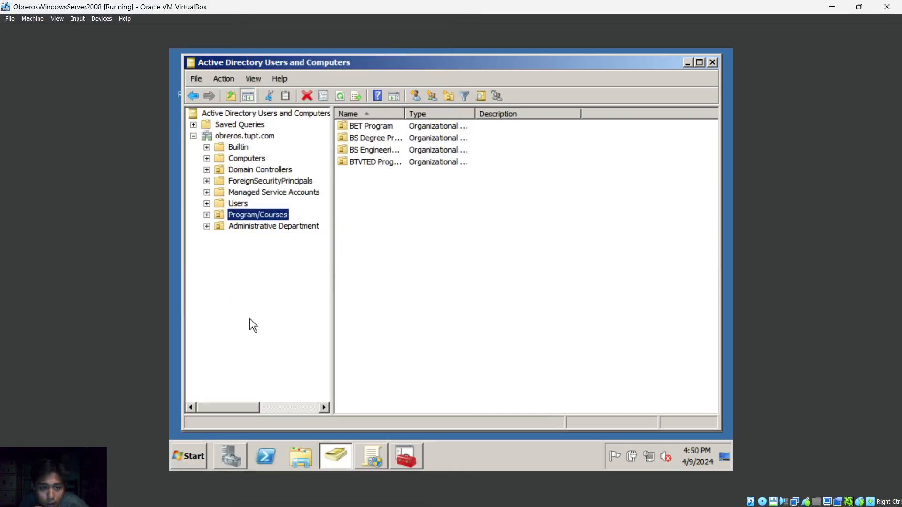
# View the Administrative Department unit's contents, and expand the Program/Courses unit in the domain tree
pyautogui.click(245, 228)
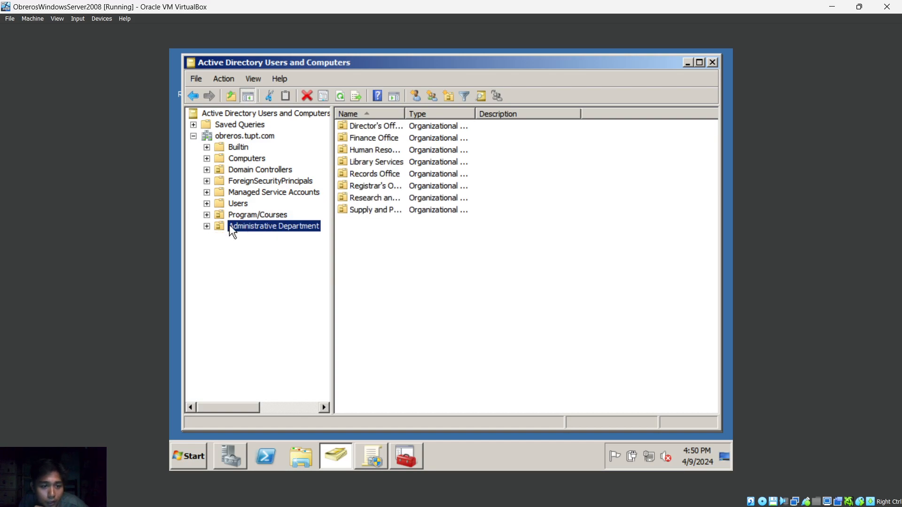
pyautogui.click(250, 216)
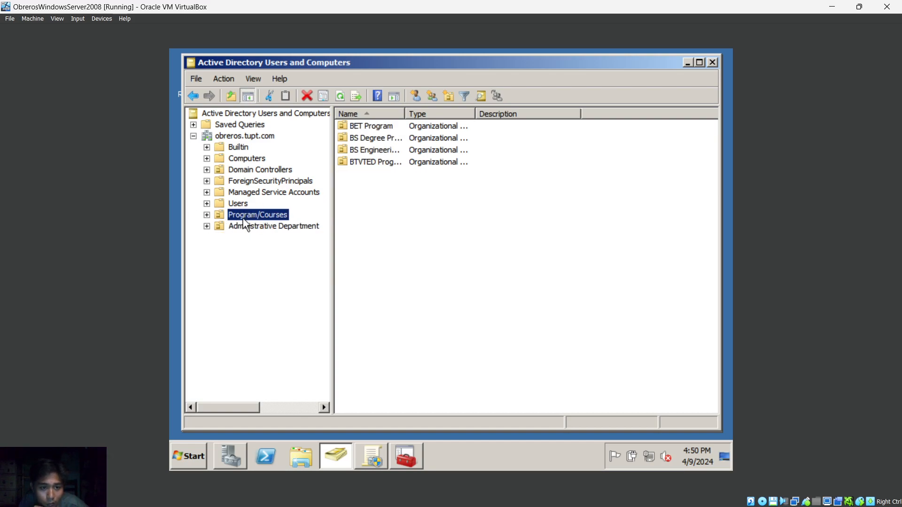
pyautogui.click(207, 215)
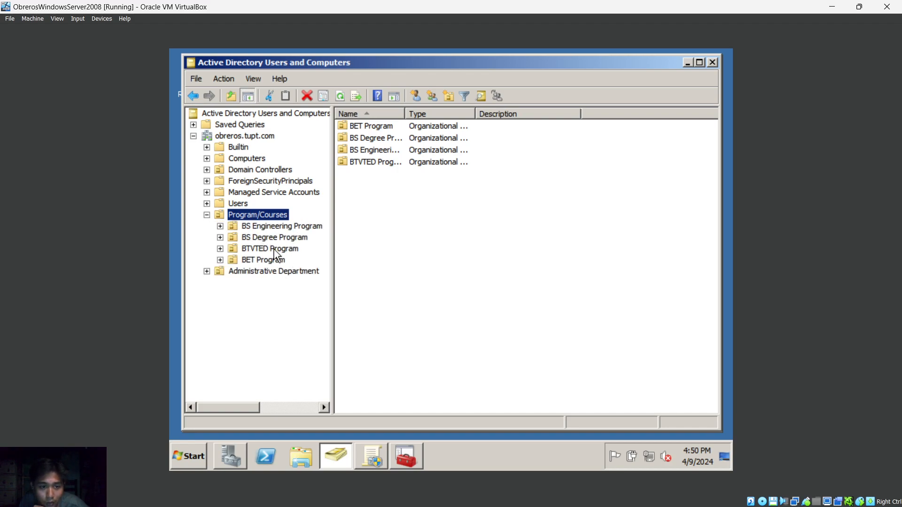
pyautogui.rightClick(248, 217)
pyautogui.moveTo(268, 265)
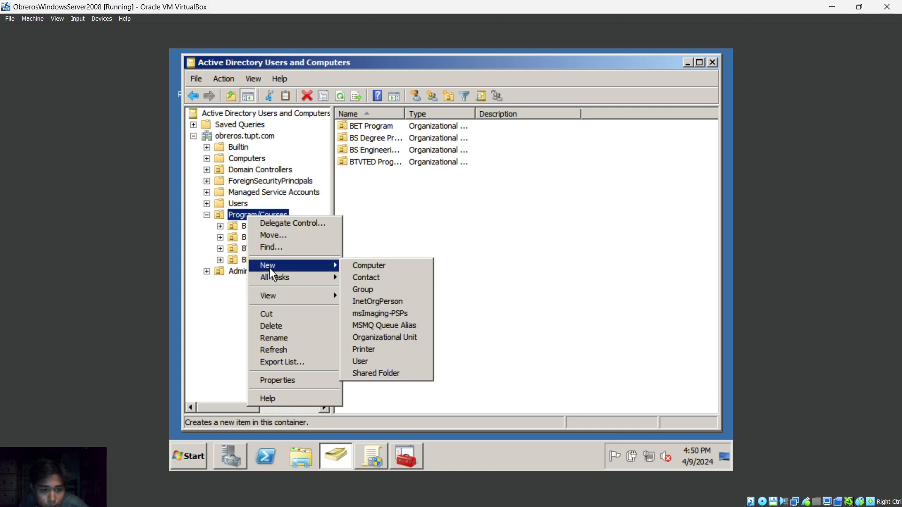
pyautogui.click(391, 338)
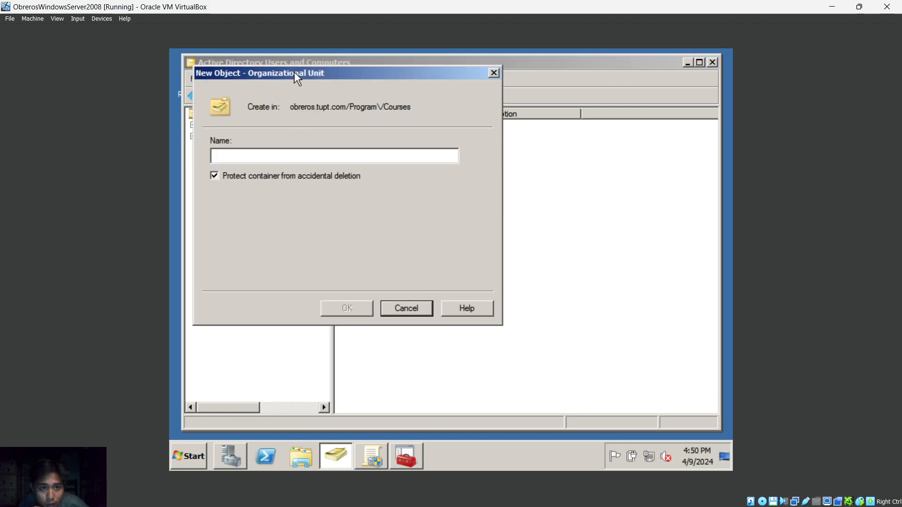
pyautogui.moveTo(294, 71); pyautogui.dragTo(578, 163)
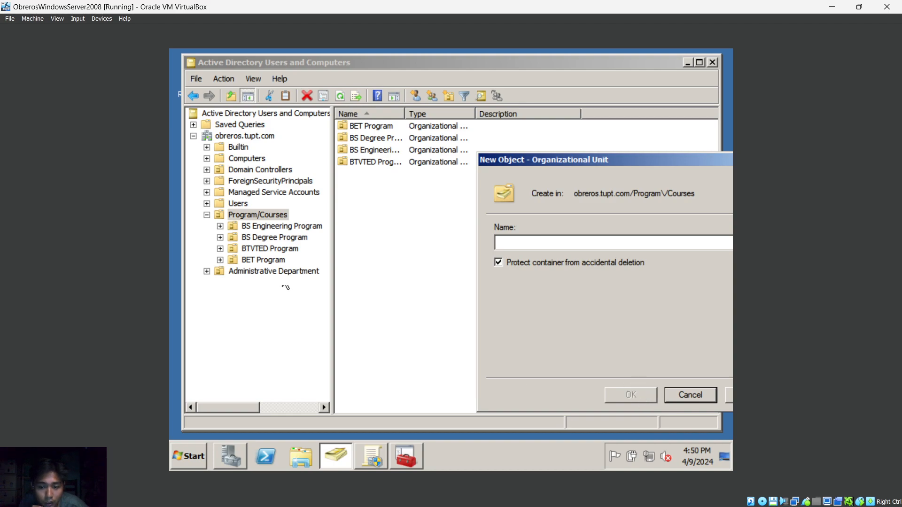
pyautogui.click(687, 397)
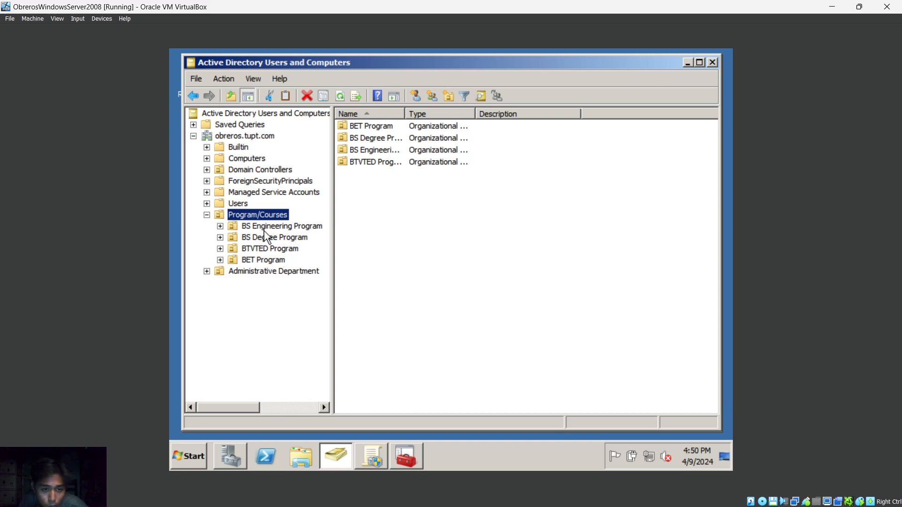
# Expand the BS Engineering Program unit and widen the tree pane so the full course names fit
pyautogui.click(220, 227)
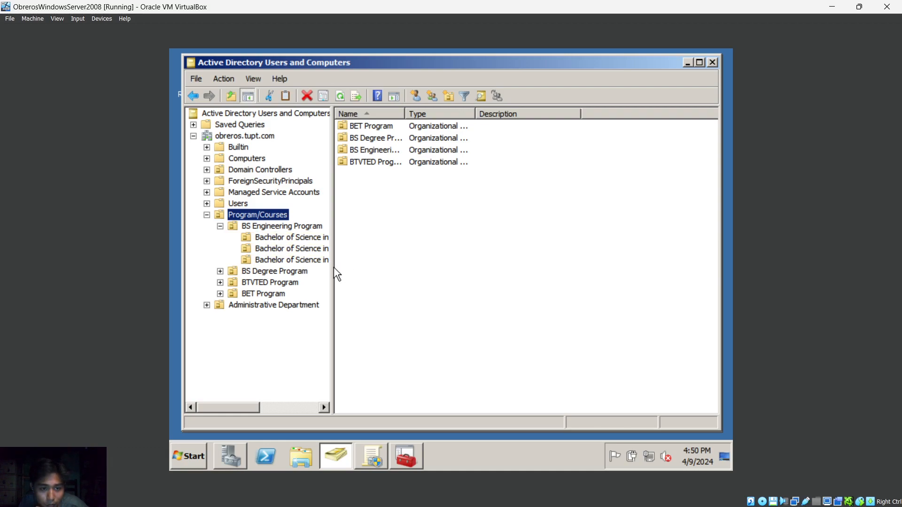
pyautogui.moveTo(332, 271); pyautogui.dragTo(431, 272)
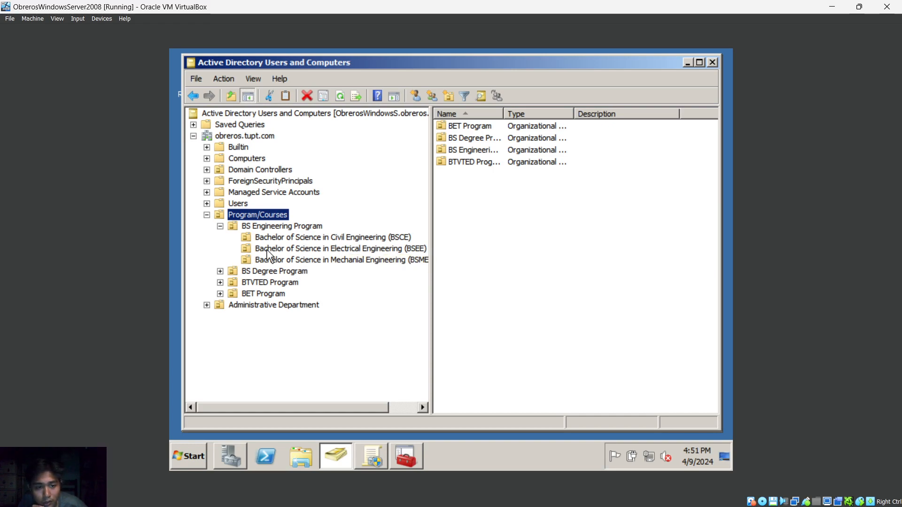
pyautogui.click(290, 227)
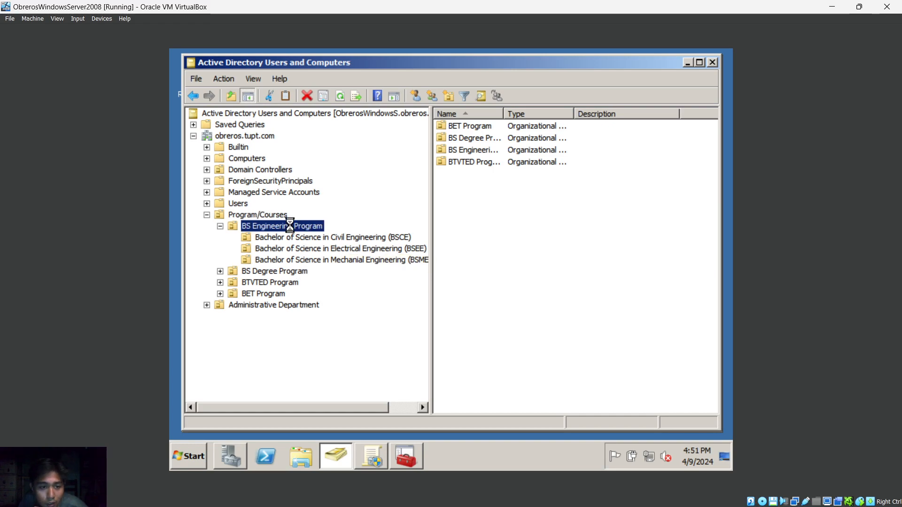
pyautogui.rightClick(290, 226)
pyautogui.moveTo(320, 272)
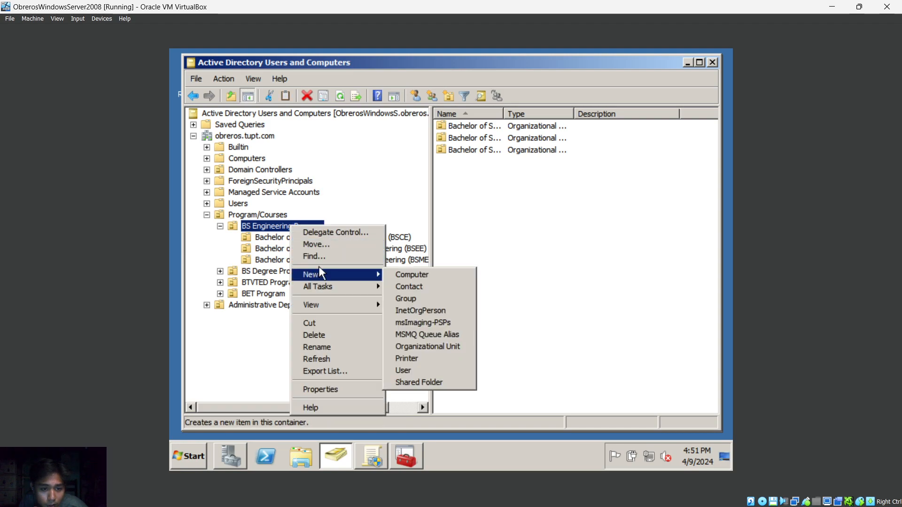
pyautogui.click(423, 345)
pyautogui.moveTo(323, 76); pyautogui.dragTo(553, 151)
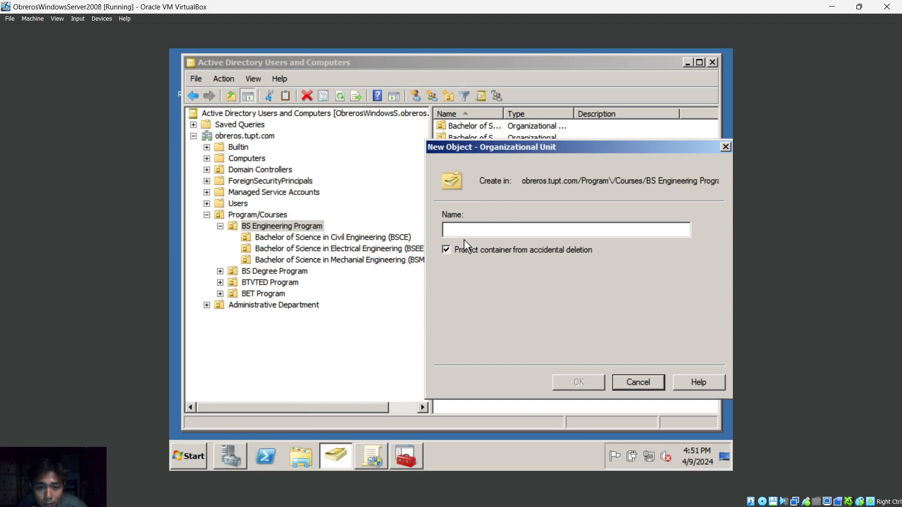
pyautogui.click(638, 382)
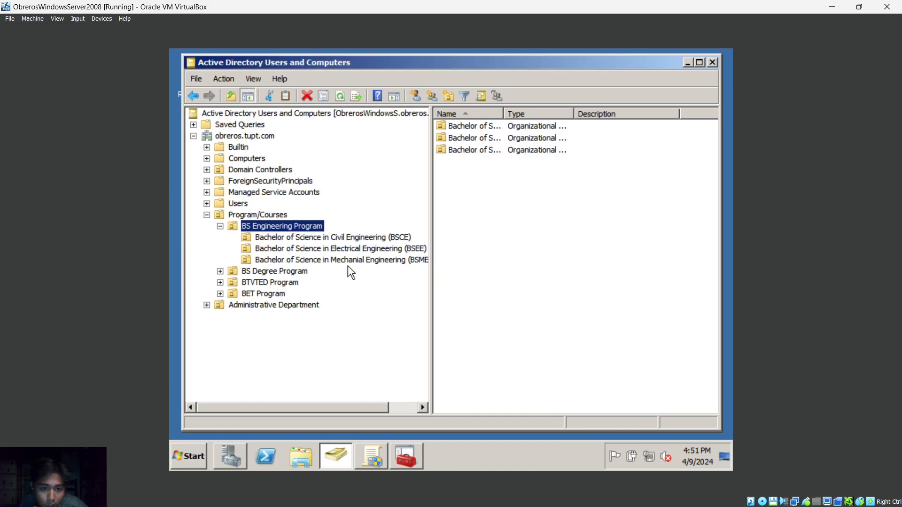
# View the contents of the Civil, Electrical and Mechanical Engineering course units, and collapse the BS Engineering Program unit
pyautogui.click(345, 239)
pyautogui.click(337, 250)
pyautogui.click(336, 261)
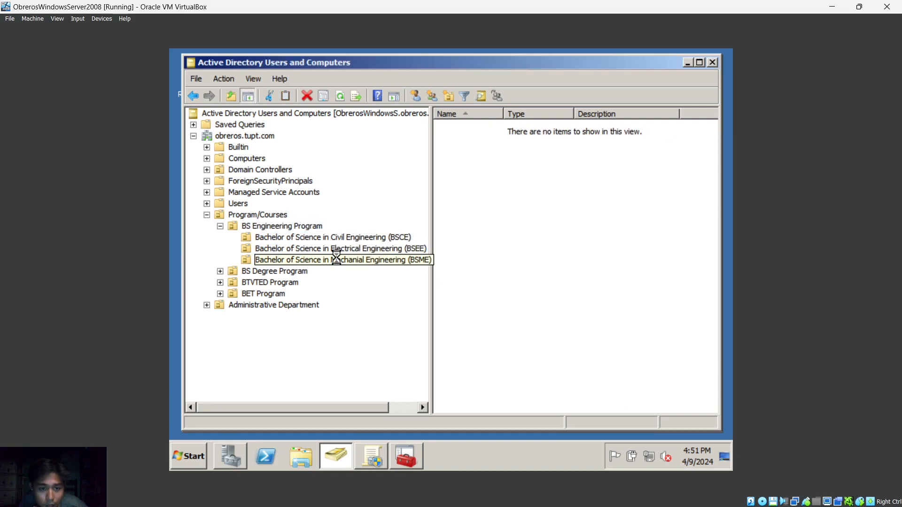
pyautogui.click(221, 226)
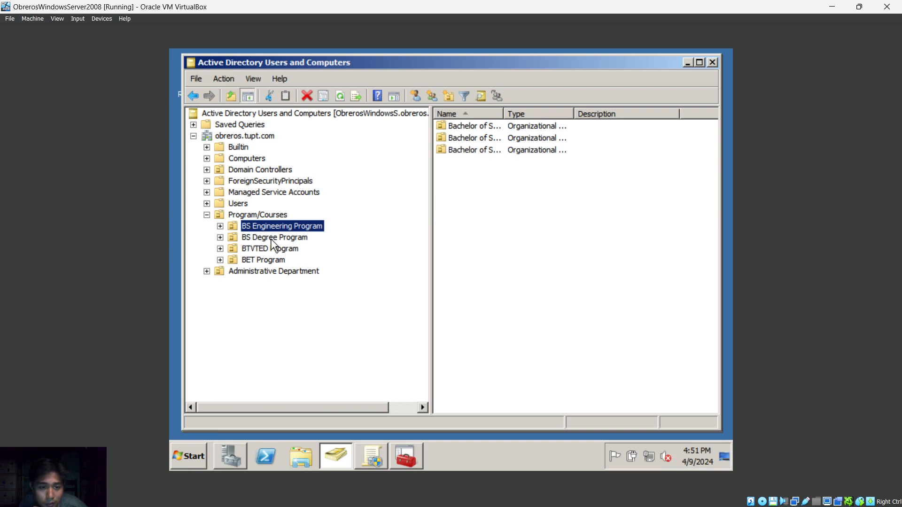
# Switch to the assignment in the browser and review the courses listed under BS Engineering Program and BS Degree Program
pyautogui.click(413, 502)
pyautogui.scroll(9, 153, 244)
pyautogui.scroll(-1, 47, 235)
pyautogui.tripleClick(47, 235)
pyautogui.moveTo(51, 243); pyautogui.dragTo(272, 284)
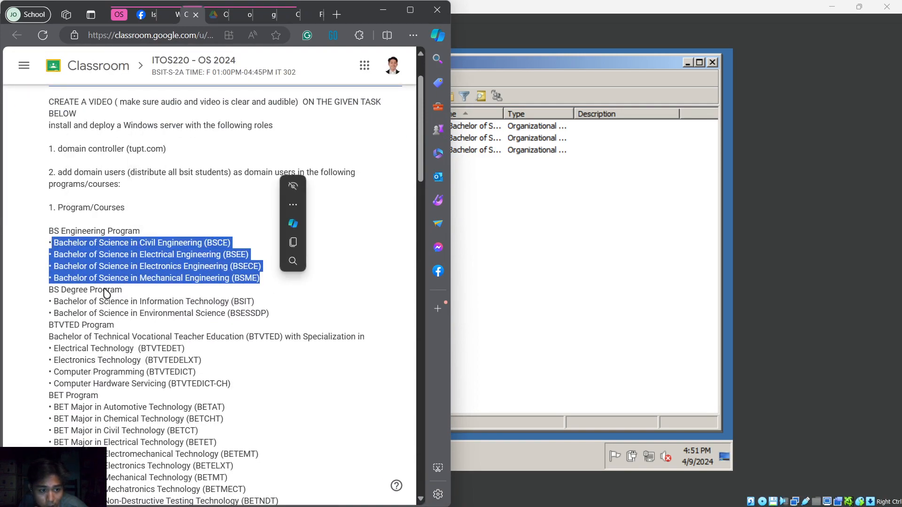
pyautogui.click(107, 294)
pyautogui.moveTo(123, 292); pyautogui.dragTo(48, 296)
pyautogui.moveTo(273, 316); pyautogui.dragTo(115, 325)
# Review the assignment's BTVTED and BET Program course lists, and return to the Windows Server virtual machine
pyautogui.click(136, 328)
pyautogui.click(182, 360)
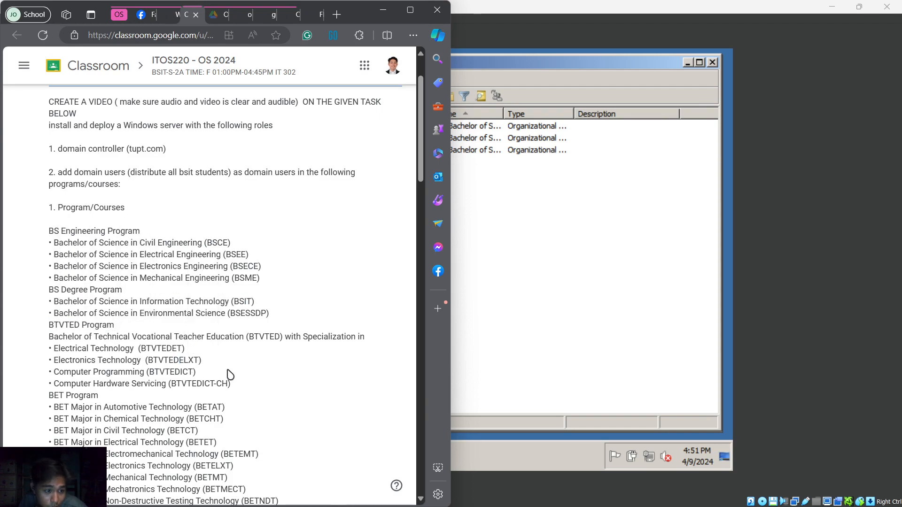
pyautogui.moveTo(239, 390); pyautogui.dragTo(47, 338)
pyautogui.scroll(-3, 47, 339)
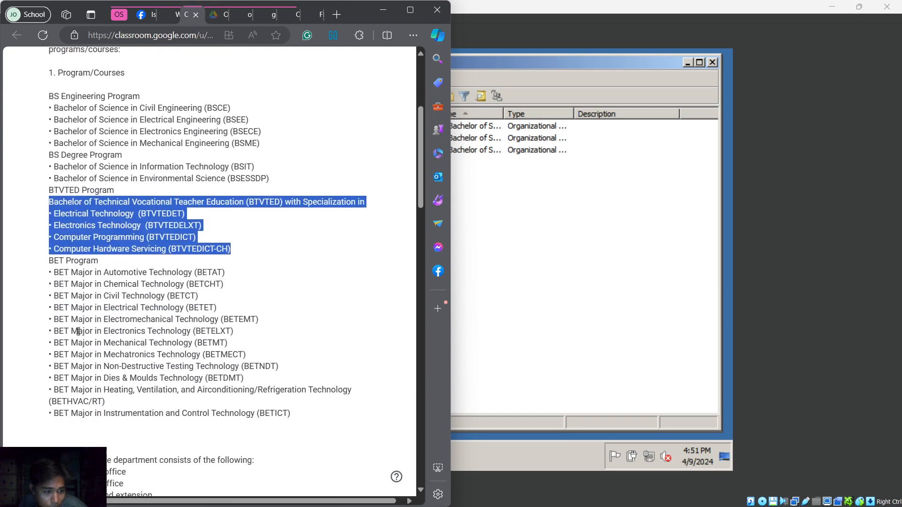
pyautogui.moveTo(52, 271); pyautogui.dragTo(340, 412)
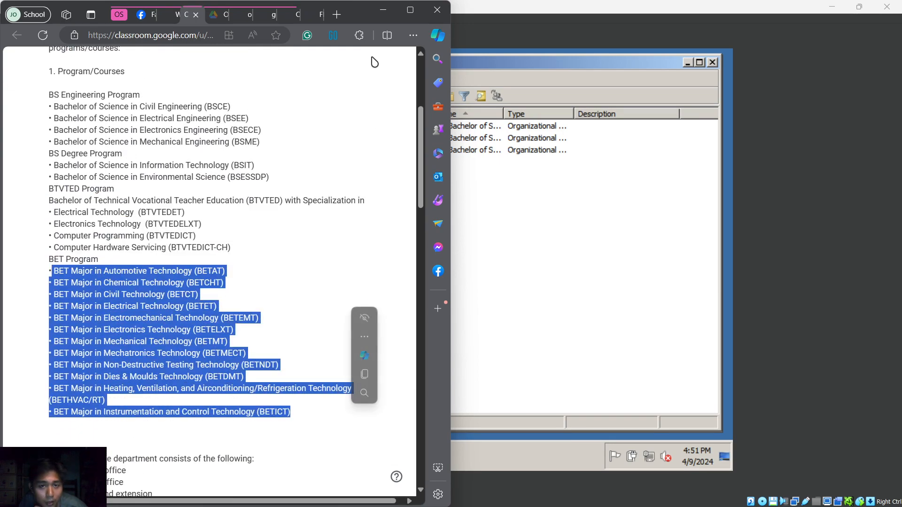
pyautogui.click(383, 10)
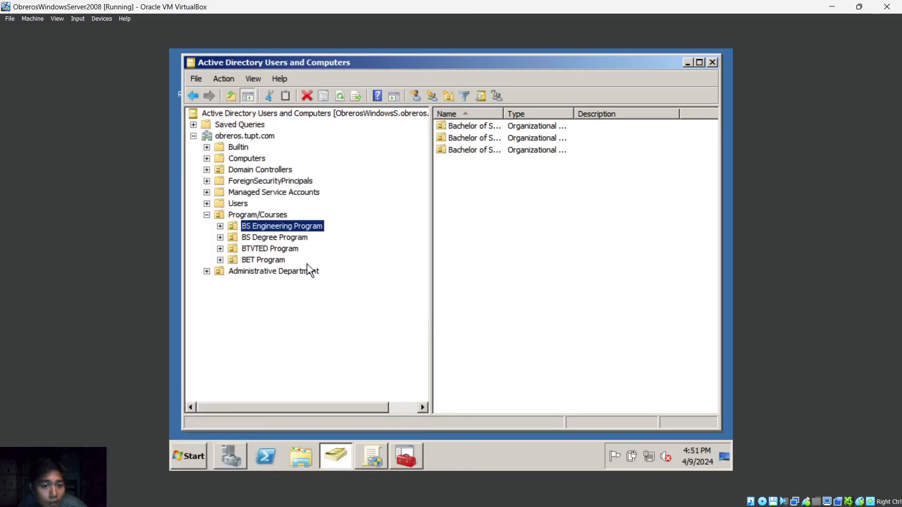
# Expand the BS Degree, BTVTED and BET Program units in turn to view the course units inside each
pyautogui.click(207, 215)
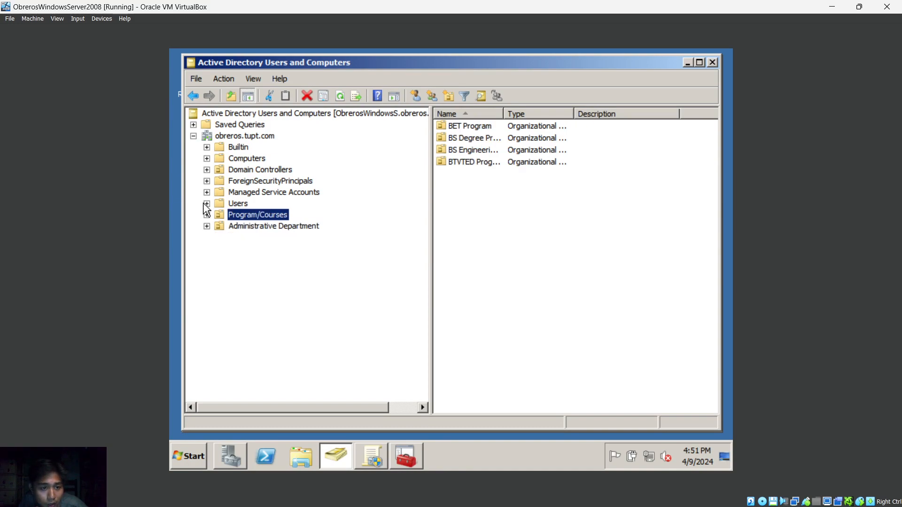
pyautogui.click(207, 215)
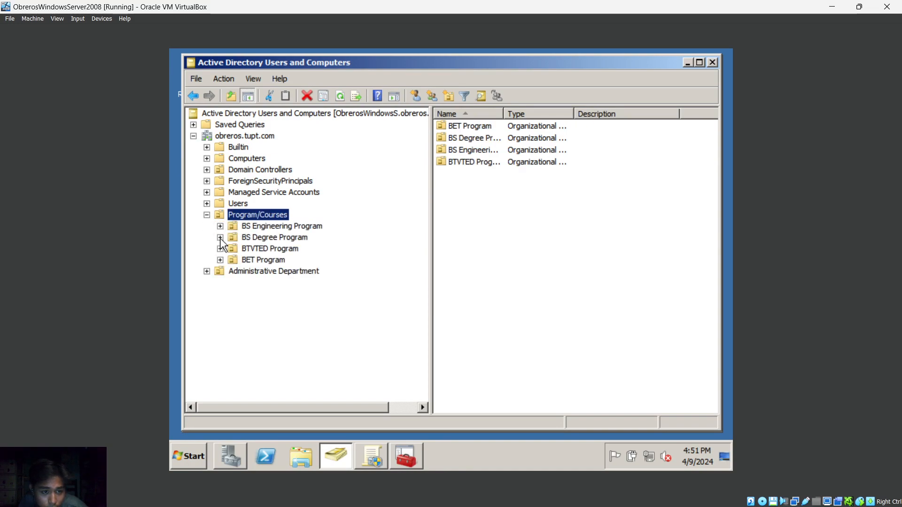
pyautogui.click(220, 237)
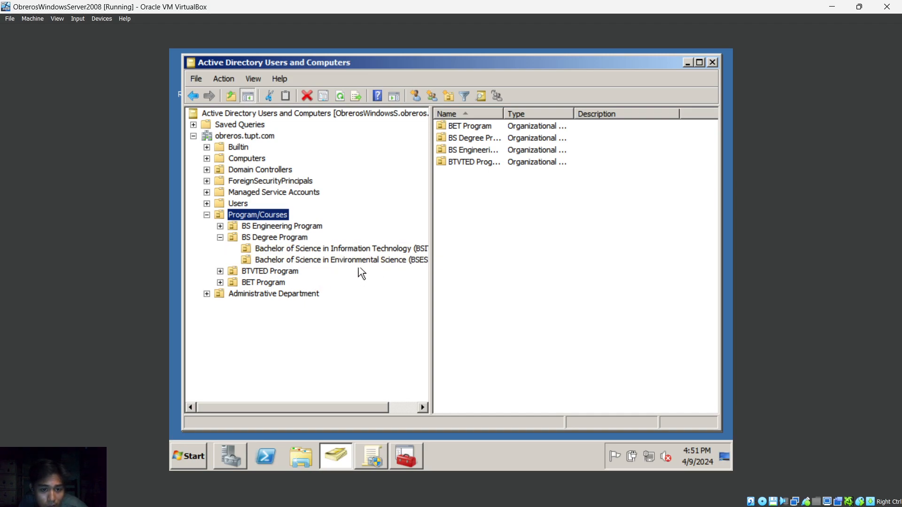
pyautogui.click(219, 238)
pyautogui.click(220, 248)
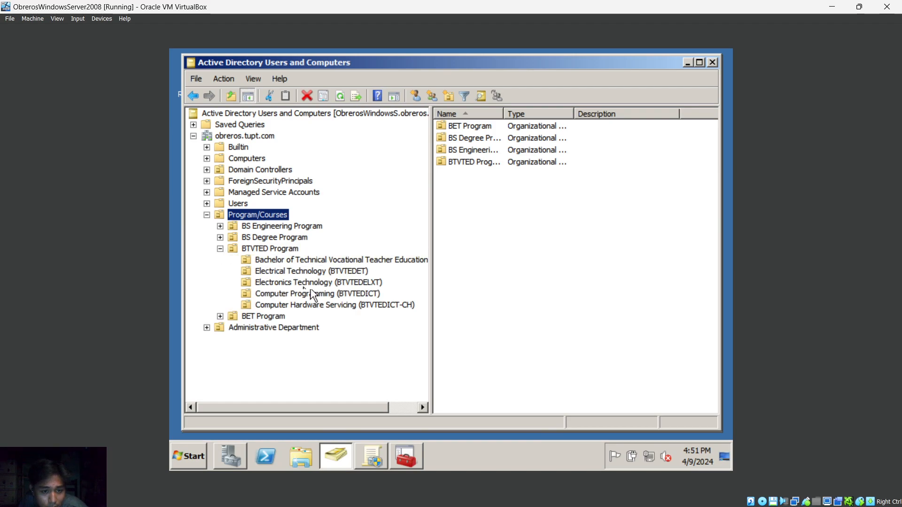
pyautogui.click(220, 249)
pyautogui.click(220, 260)
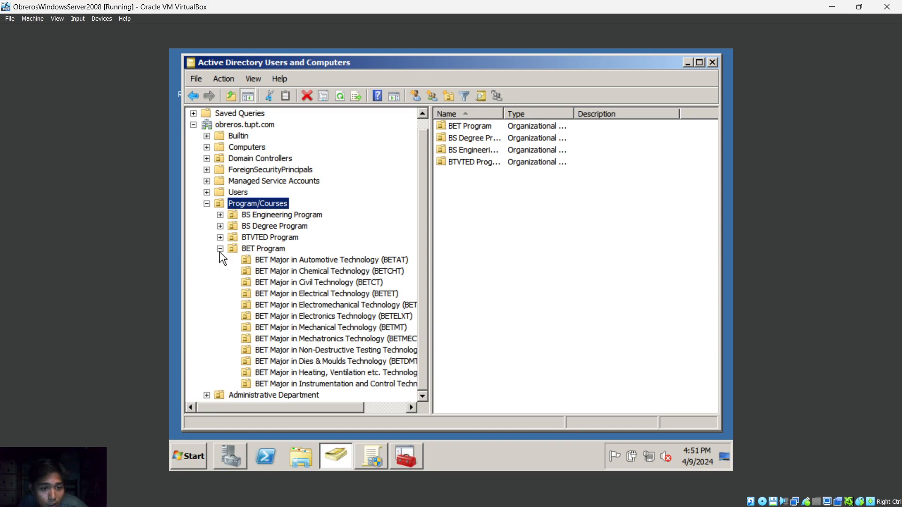
pyautogui.rightClick(244, 249)
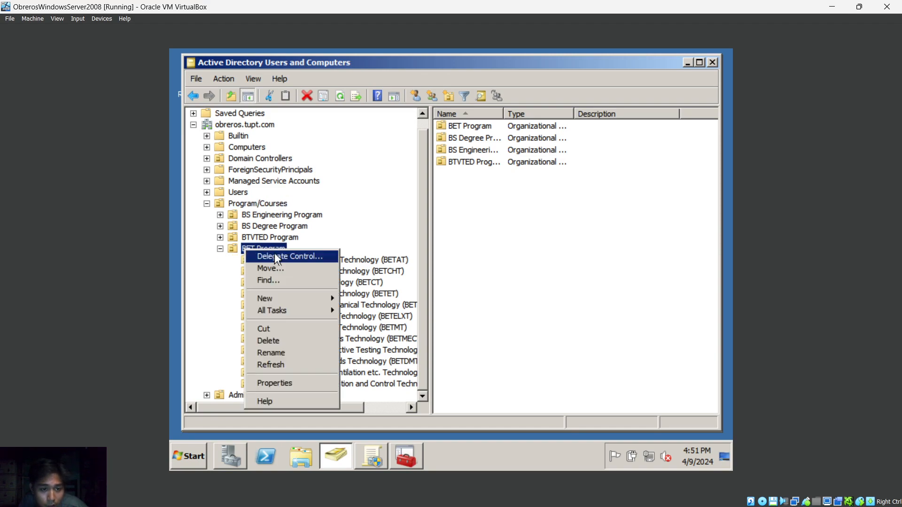
pyautogui.moveTo(275, 298)
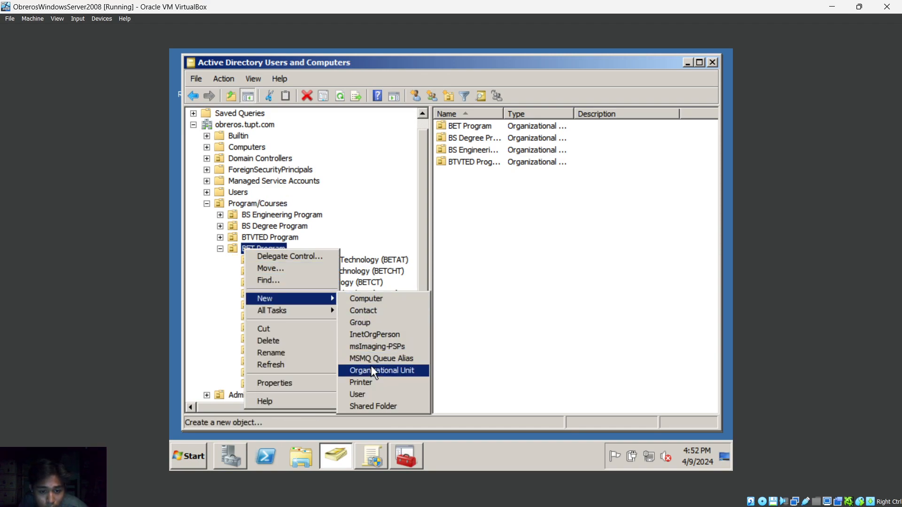
pyautogui.click(203, 294)
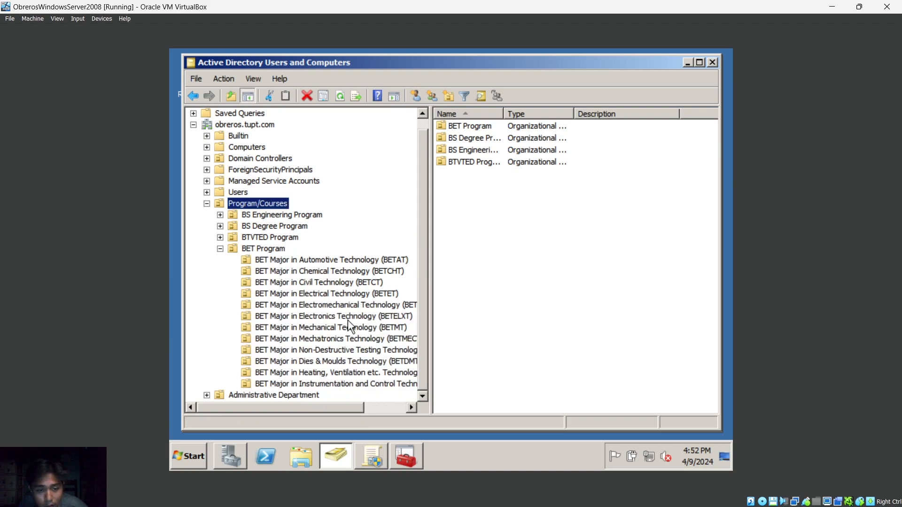
# Collapse the BET Program and Program/Courses units, and expand the Administrative Department unit to view its offices
pyautogui.click(220, 248)
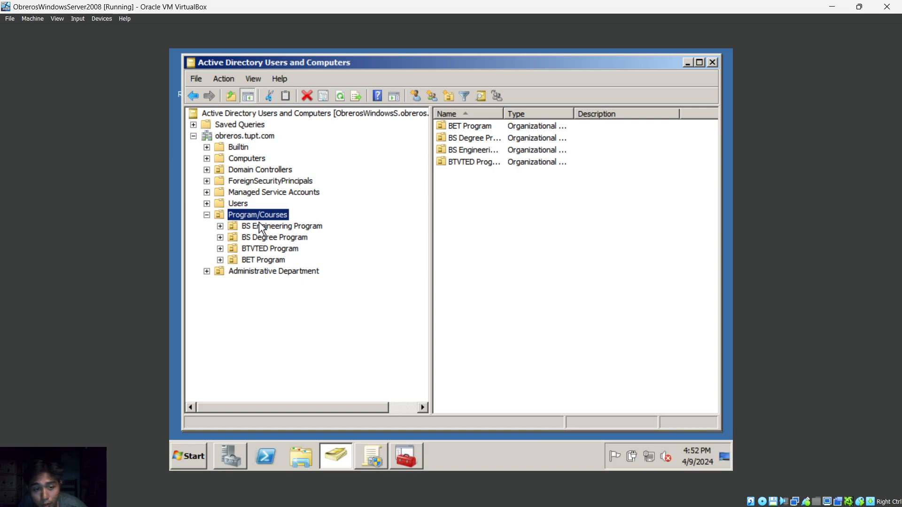
pyautogui.click(206, 215)
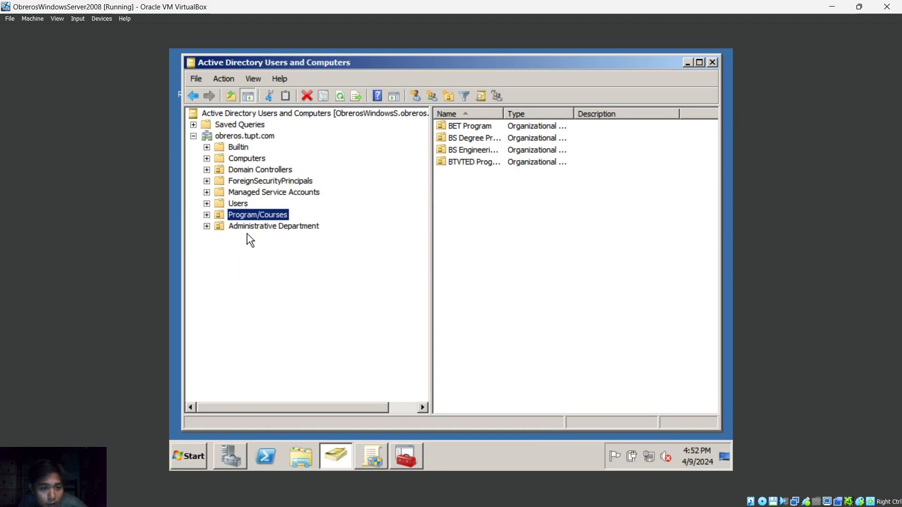
pyautogui.click(207, 227)
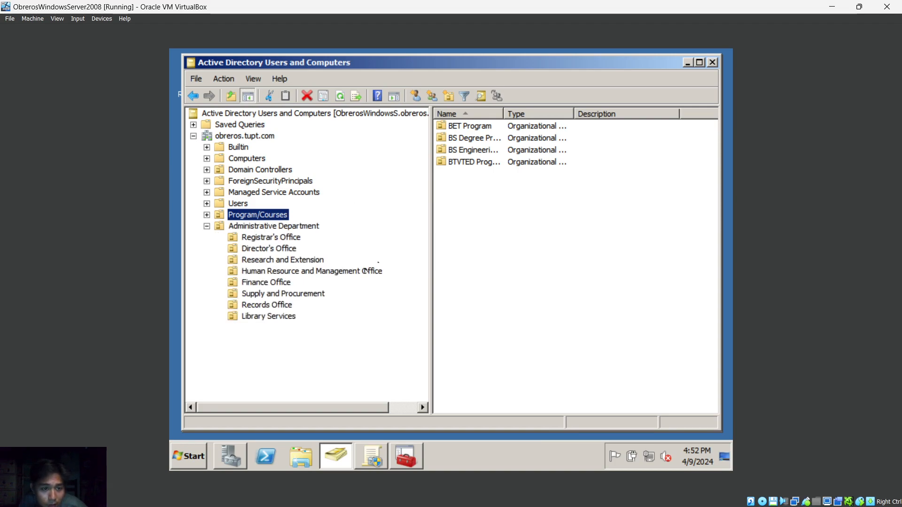
pyautogui.rightClick(252, 228)
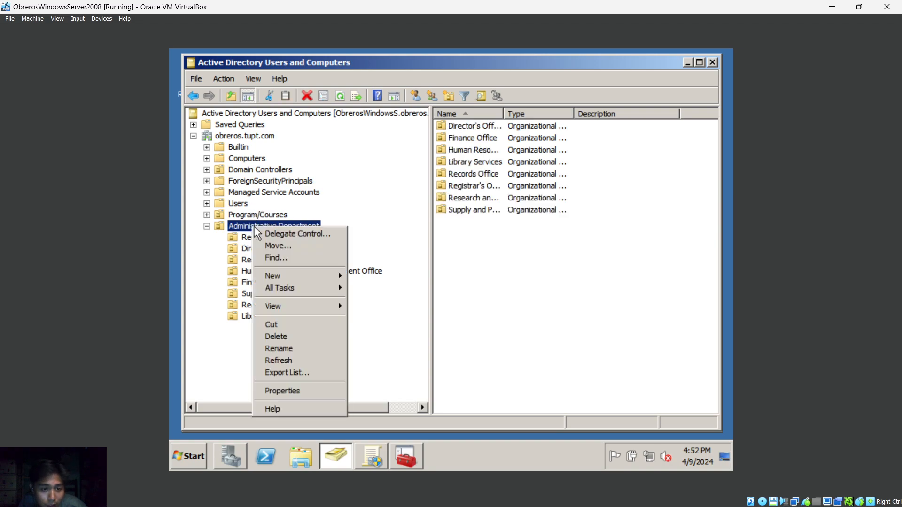
pyautogui.moveTo(281, 276)
pyautogui.click(373, 348)
pyautogui.moveTo(347, 79); pyautogui.dragTo(579, 171)
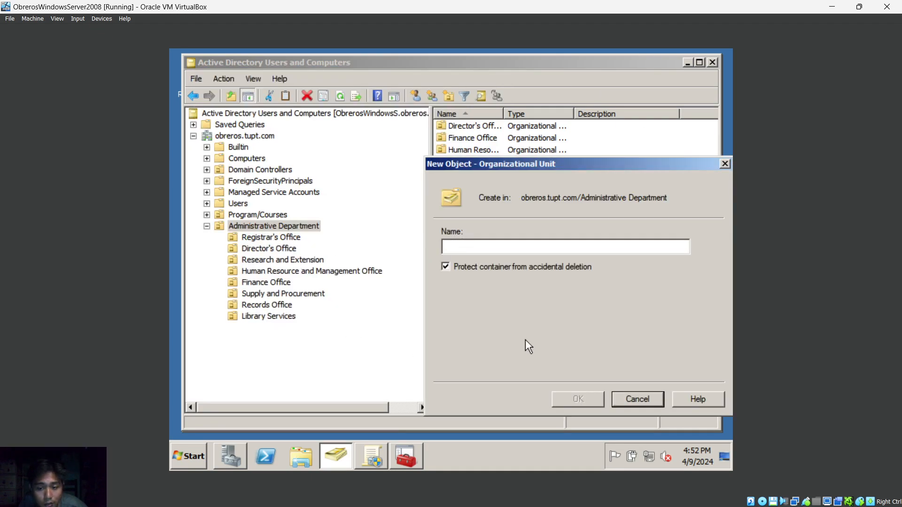
pyautogui.click(638, 399)
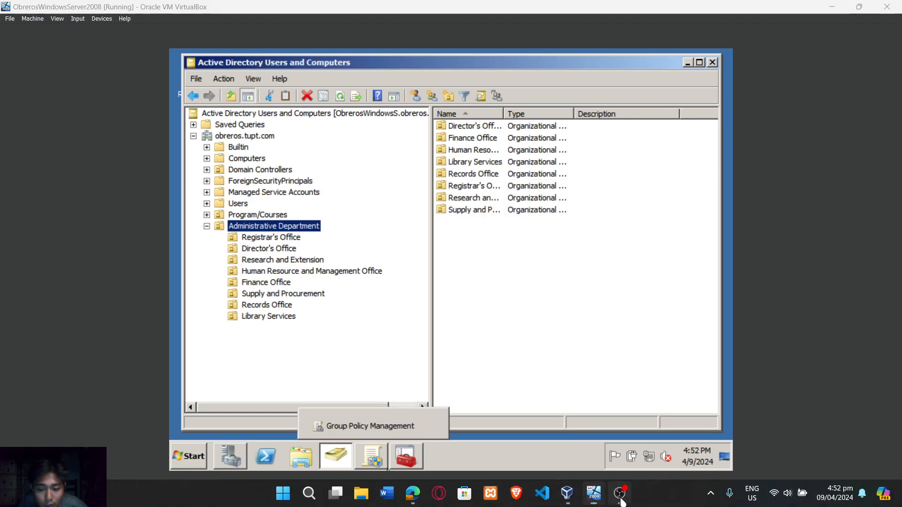
pyautogui.click(620, 493)
pyautogui.click(795, 403)
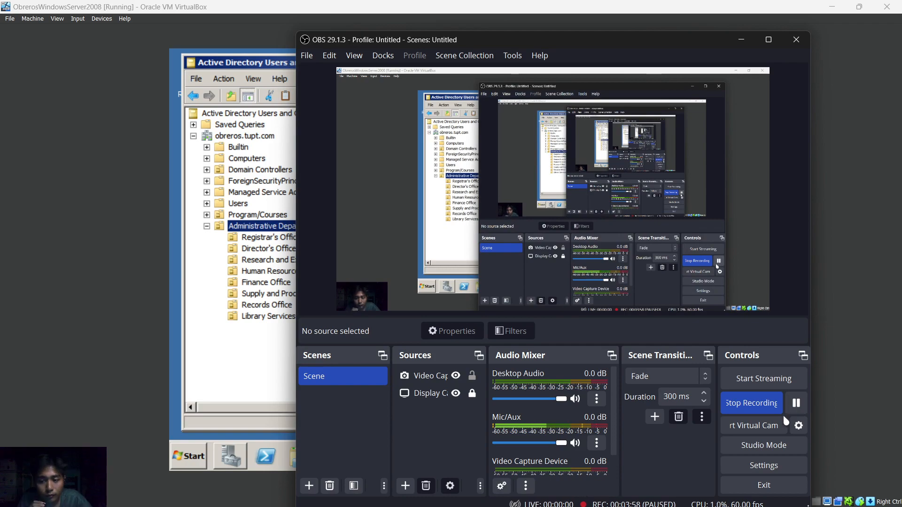
pyautogui.click(741, 40)
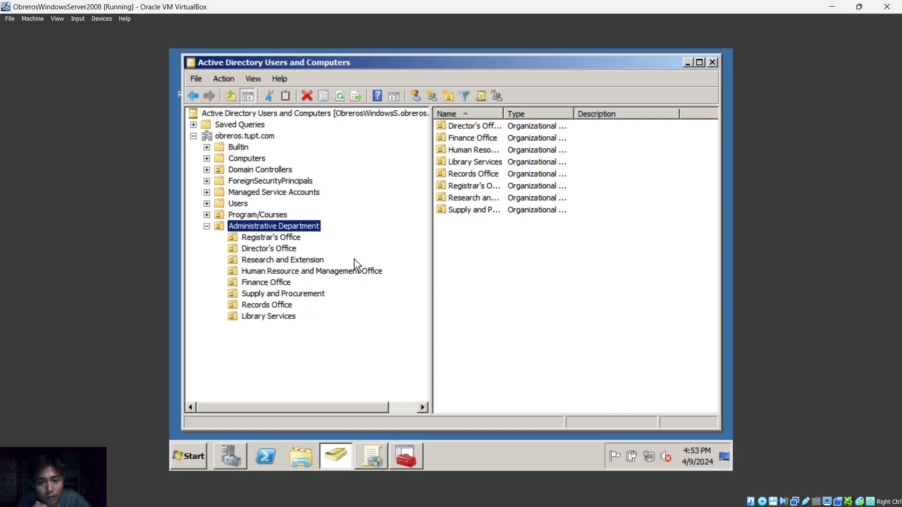
pyautogui.click(254, 226)
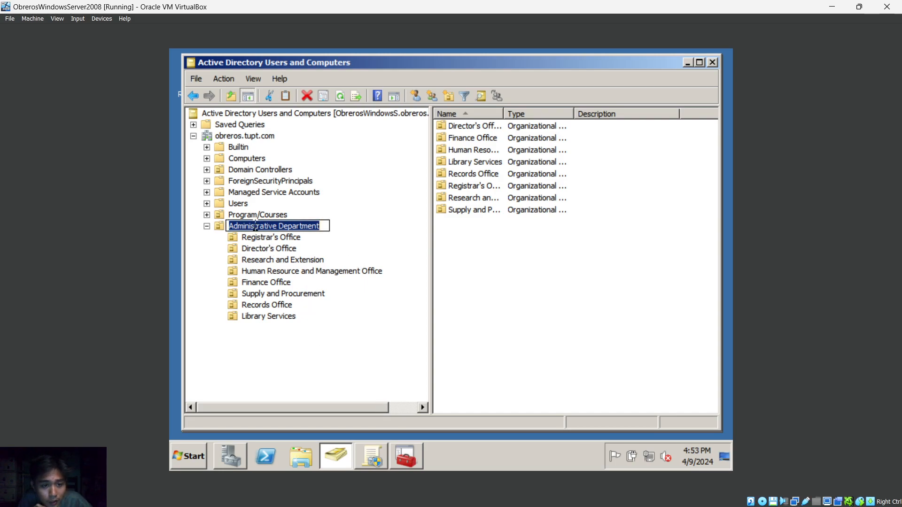
pyautogui.click(194, 255)
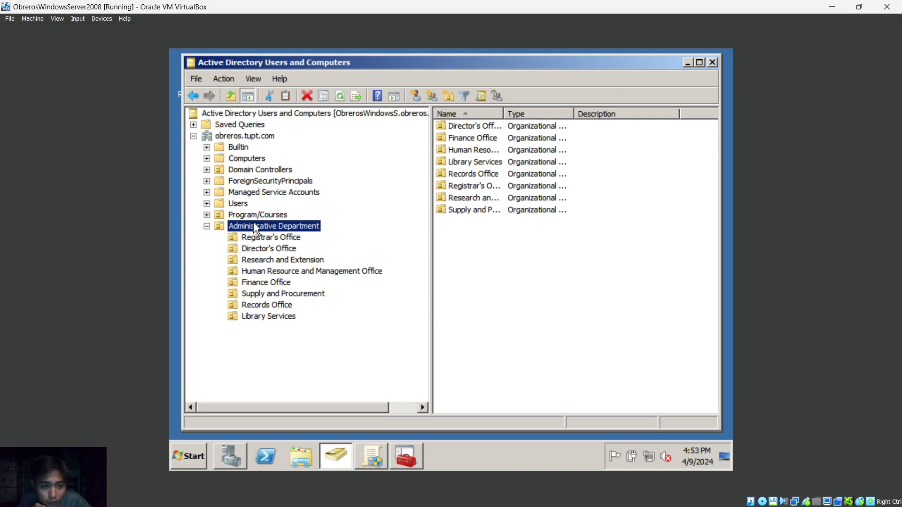
pyautogui.rightClick(256, 224)
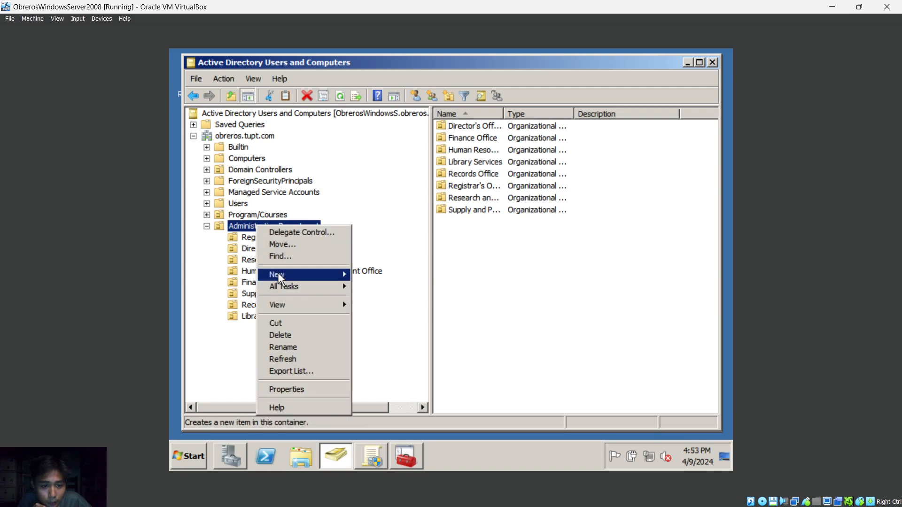
pyautogui.moveTo(277, 273)
pyautogui.click(391, 348)
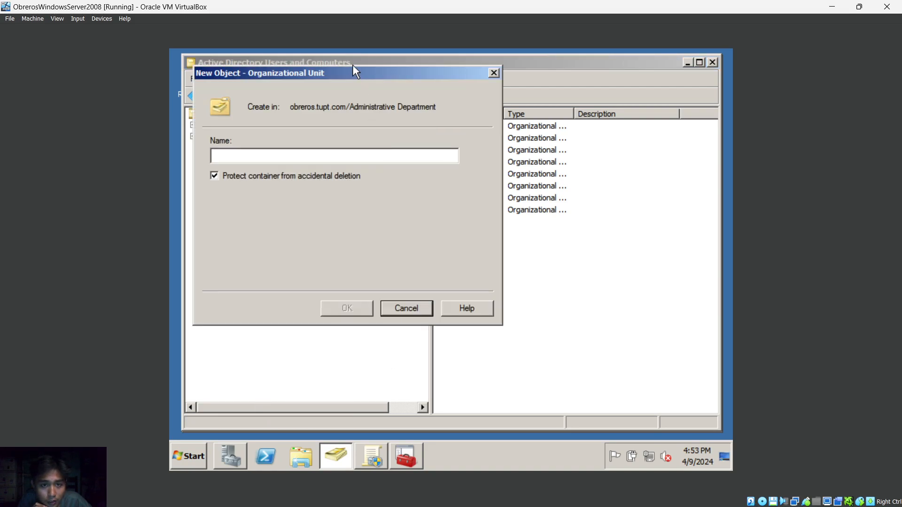
pyautogui.moveTo(351, 68); pyautogui.dragTo(570, 114)
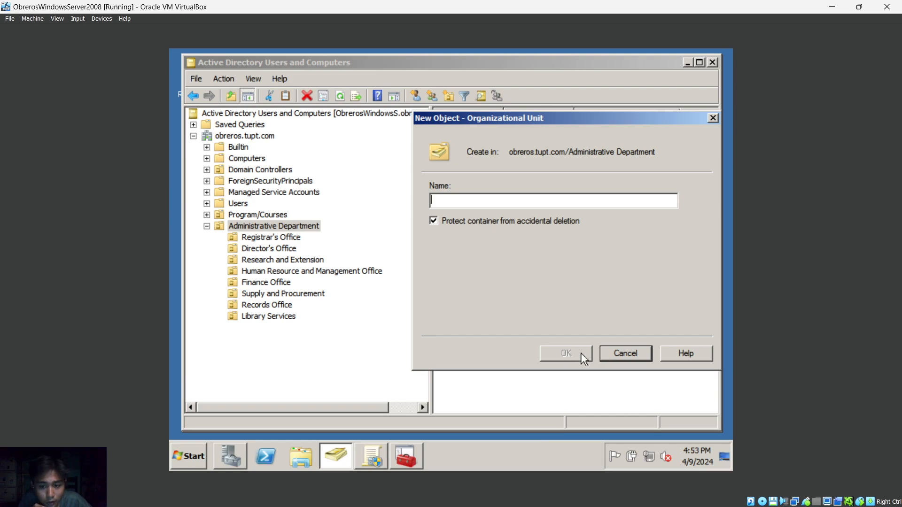
pyautogui.press('Escape')
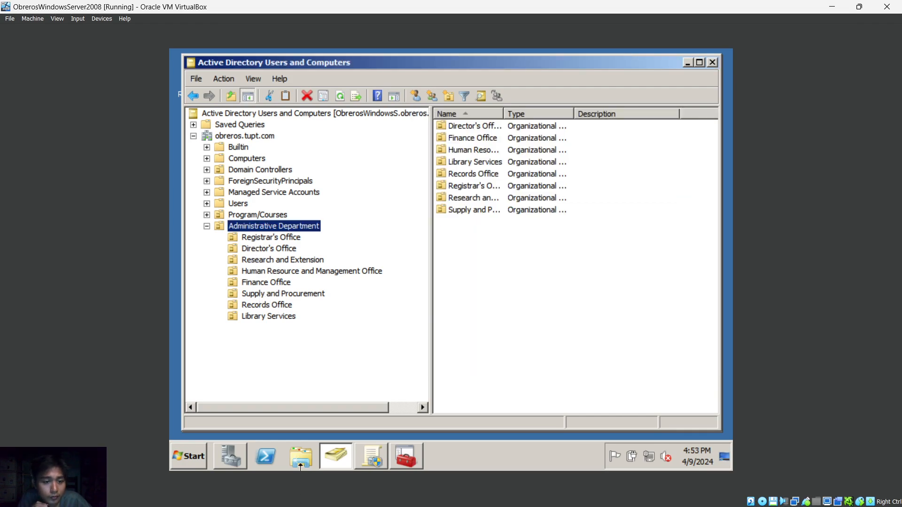
# Check the Program/Courses and administrative department sections of the assignment in the browser
pyautogui.click(387, 496)
pyautogui.click(74, 165)
pyautogui.scroll(7, 76, 323)
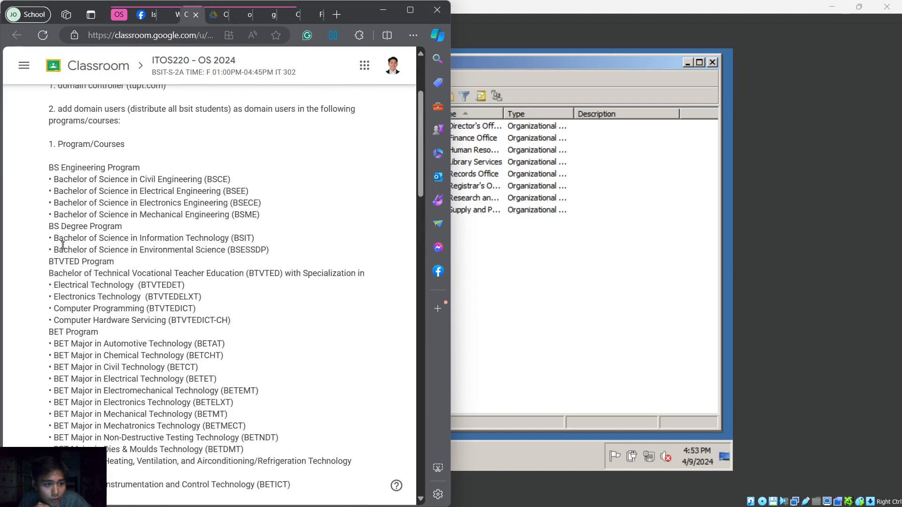
pyautogui.moveTo(61, 148); pyautogui.dragTo(126, 146)
pyautogui.scroll(-6, 61, 253)
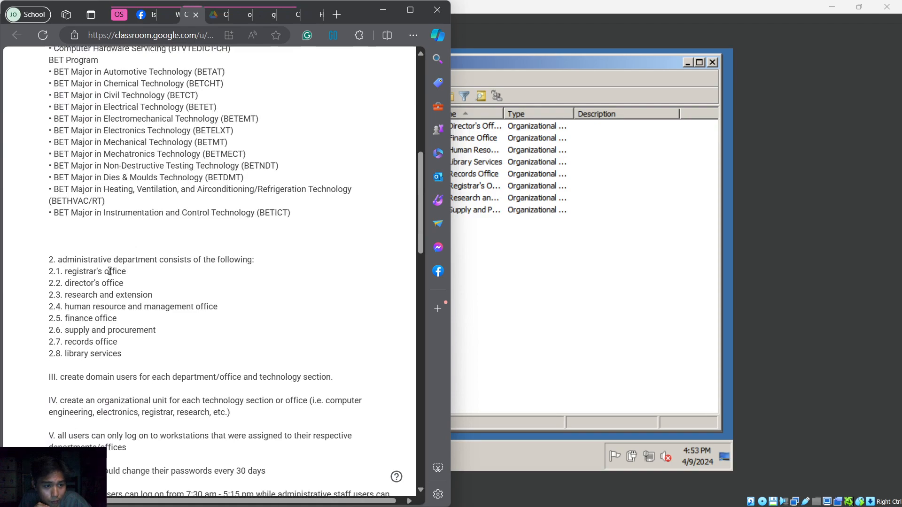
# Review the assignment's administrative department list and the requirement to create domain users, and return to the Windows Server virtual machine
pyautogui.moveTo(61, 255); pyautogui.dragTo(256, 258)
pyautogui.click(258, 284)
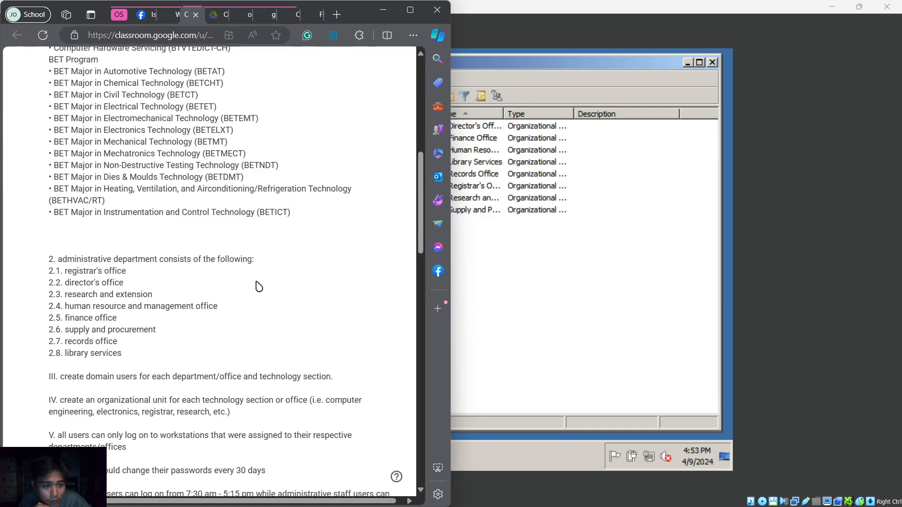
pyautogui.scroll(-4, 197, 306)
pyautogui.scroll(1, 90, 258)
pyautogui.moveTo(64, 241); pyautogui.dragTo(334, 244)
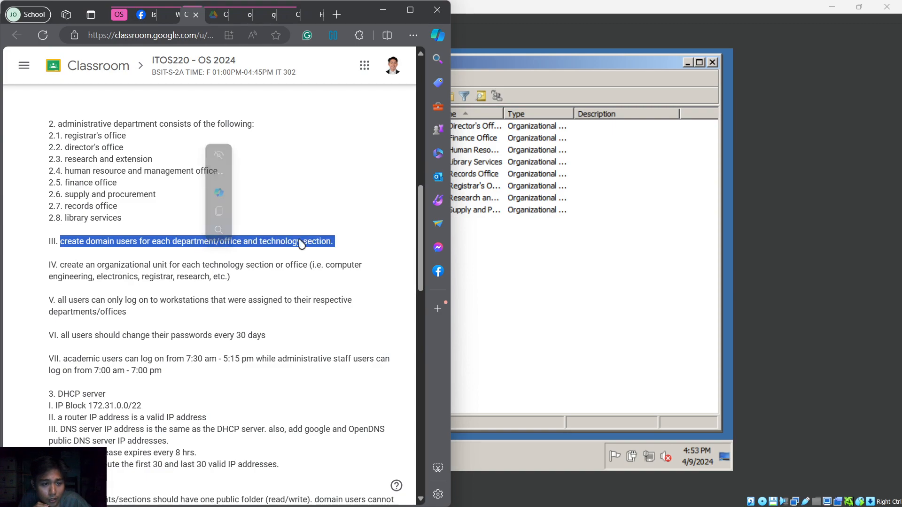
pyautogui.click(384, 10)
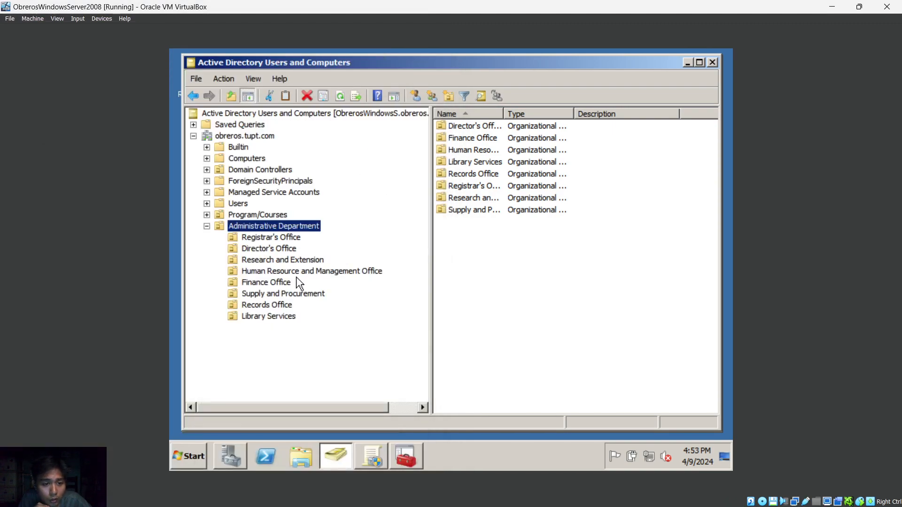
# Collapse Administrative Department, expand Program/Courses and BS Degree Program, and open the Bachelor of Science in Information Technology (BSIT) unit
pyautogui.click(206, 226)
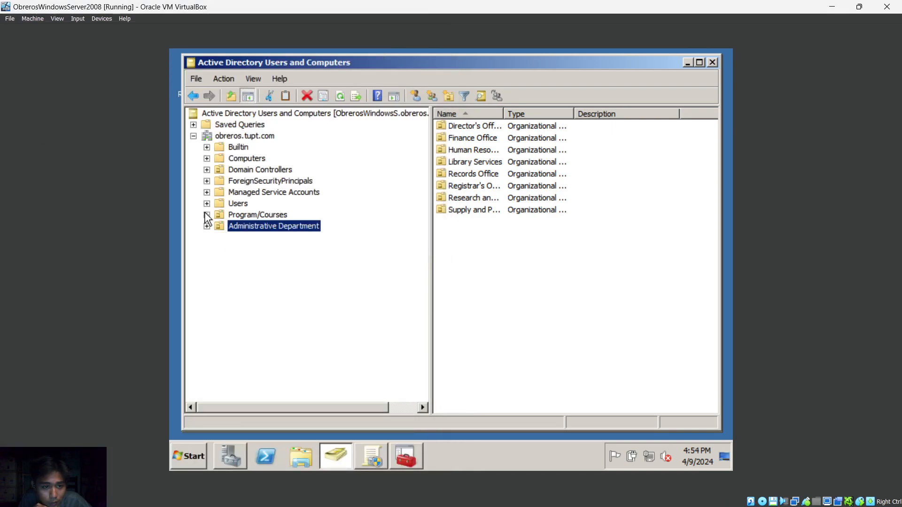
pyautogui.click(207, 215)
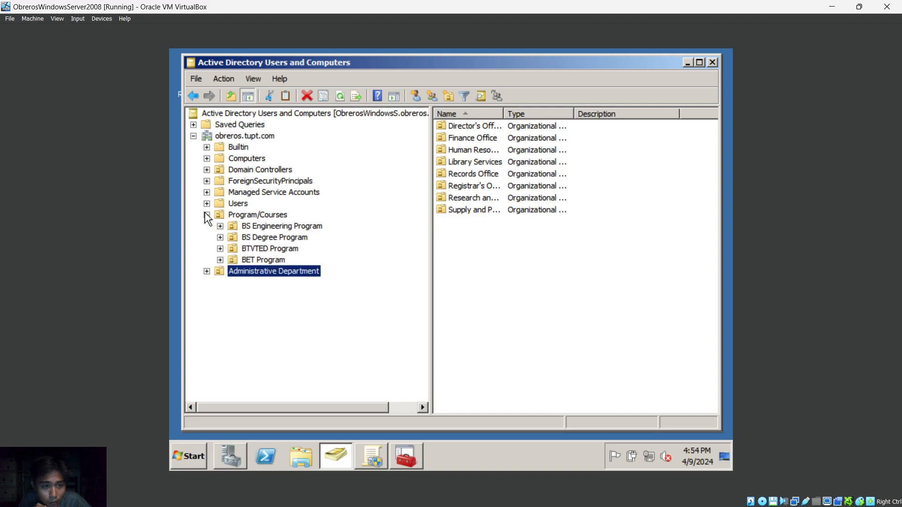
pyautogui.click(220, 237)
pyautogui.click(281, 249)
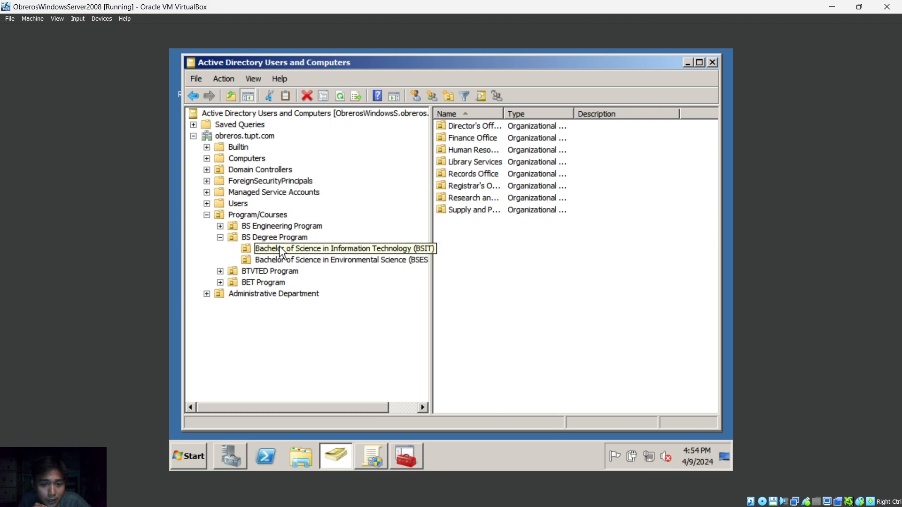
pyautogui.click(493, 194)
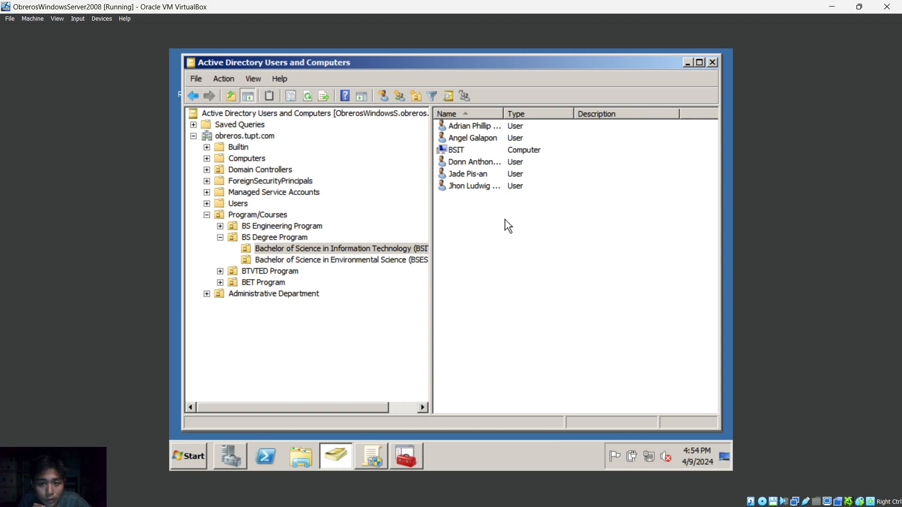
pyautogui.click(393, 251)
pyautogui.rightClick(524, 245)
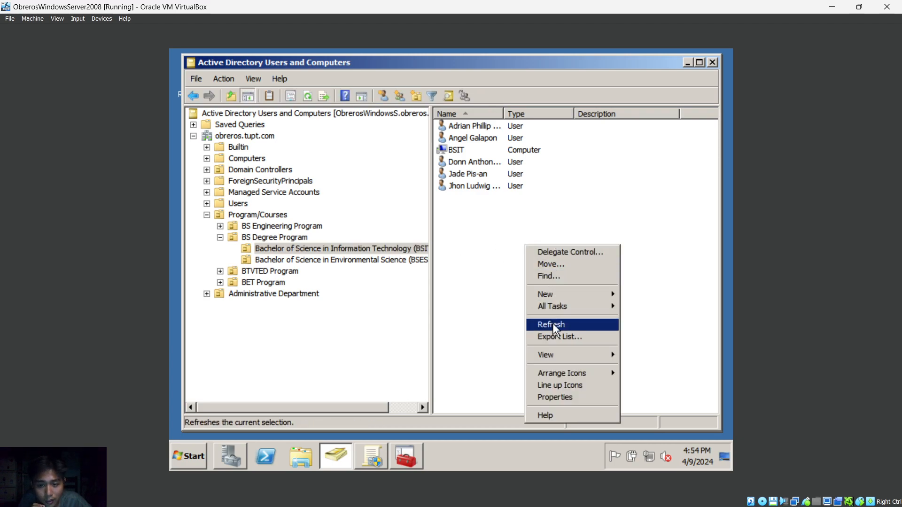
pyautogui.moveTo(555, 299)
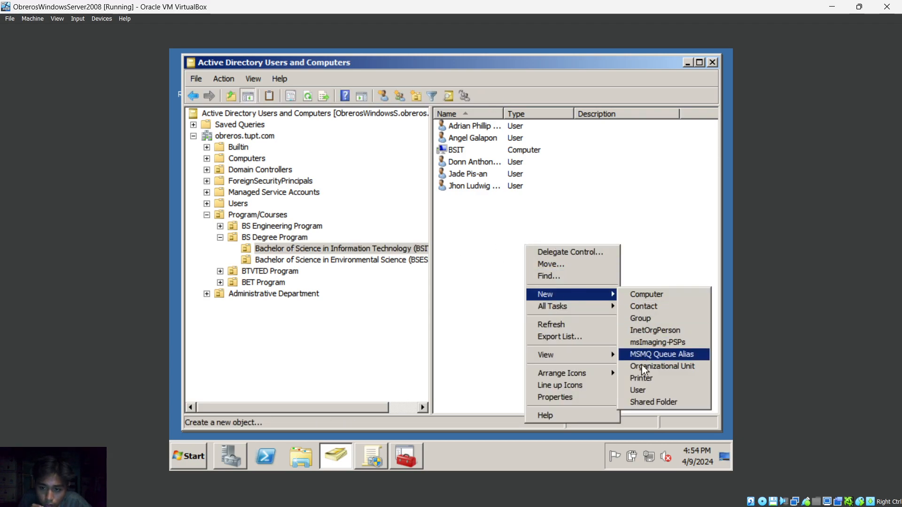
pyautogui.click(636, 379)
pyautogui.click(470, 313)
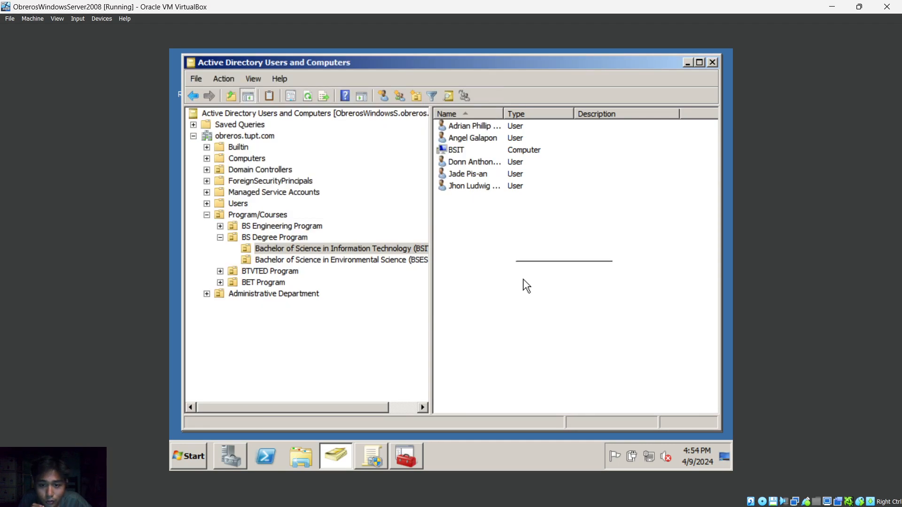
# Start a new user in the BSIT unit, filling in the first name, initials, last name and user logon name
pyautogui.rightClick(518, 264)
pyautogui.moveTo(553, 131)
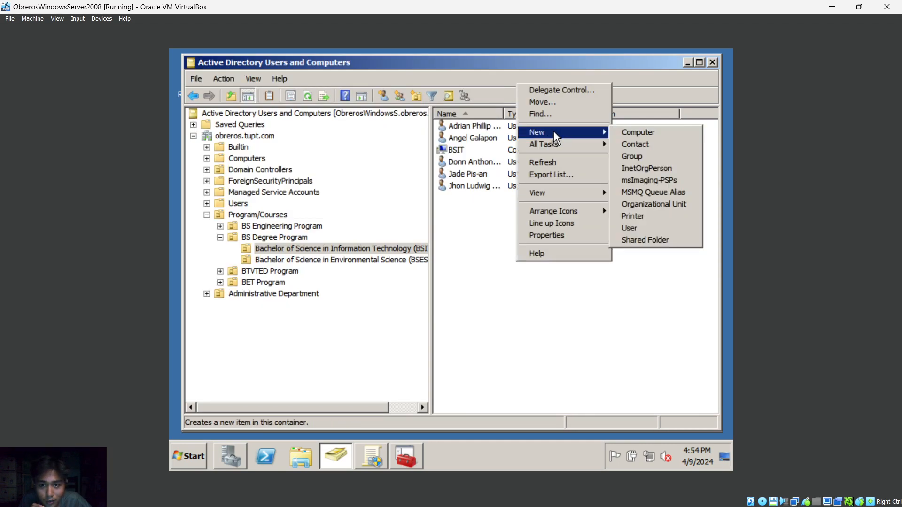
pyautogui.click(642, 231)
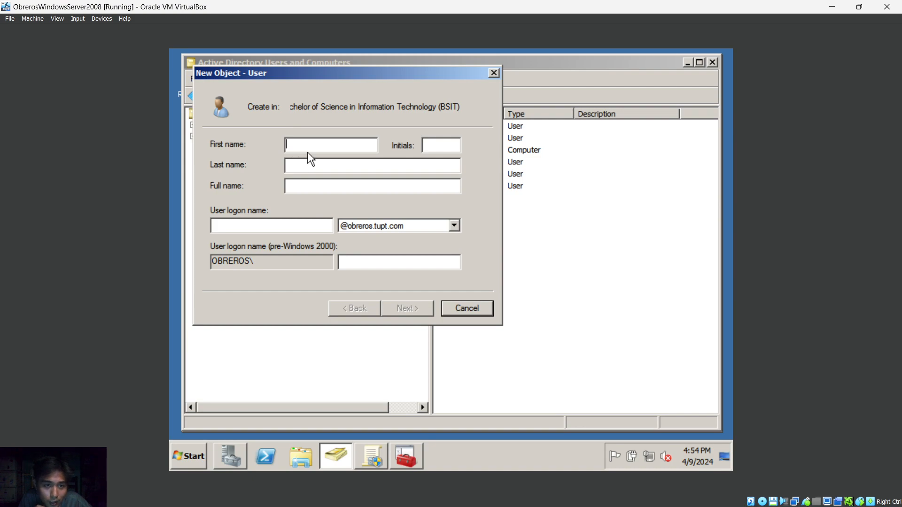
pyautogui.write('Jhun ')
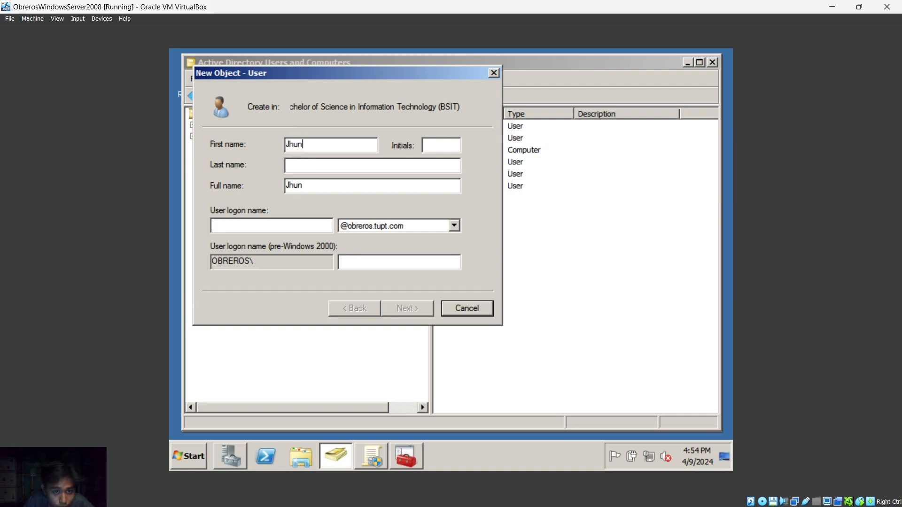
pyautogui.write('Mark')
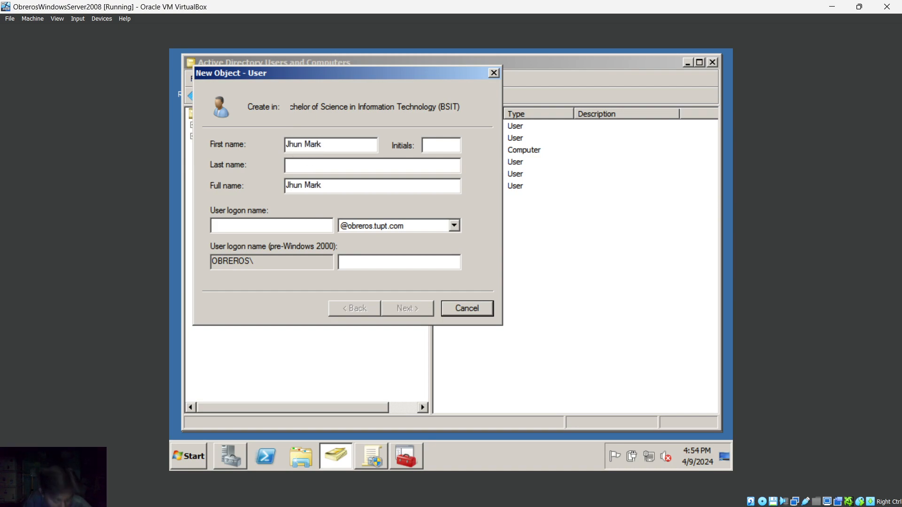
pyautogui.press('Tab')
pyautogui.write('G')
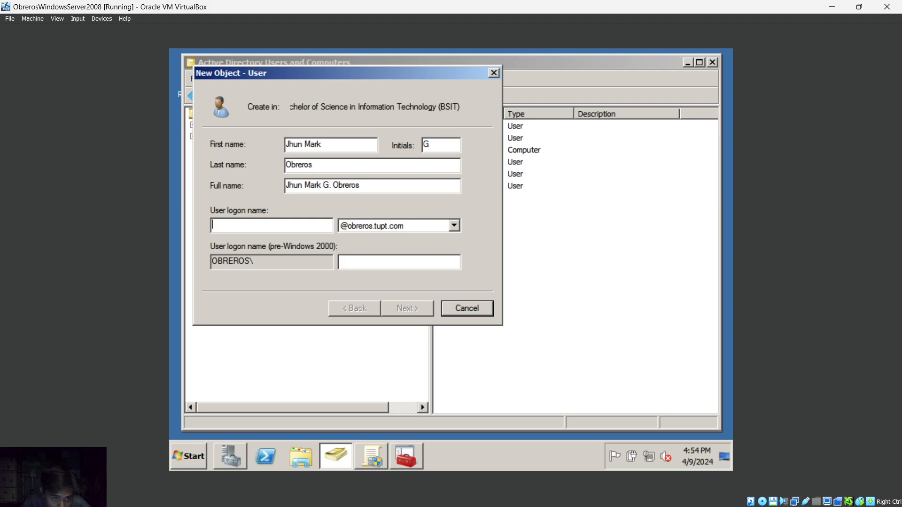
pyautogui.write('j.o')
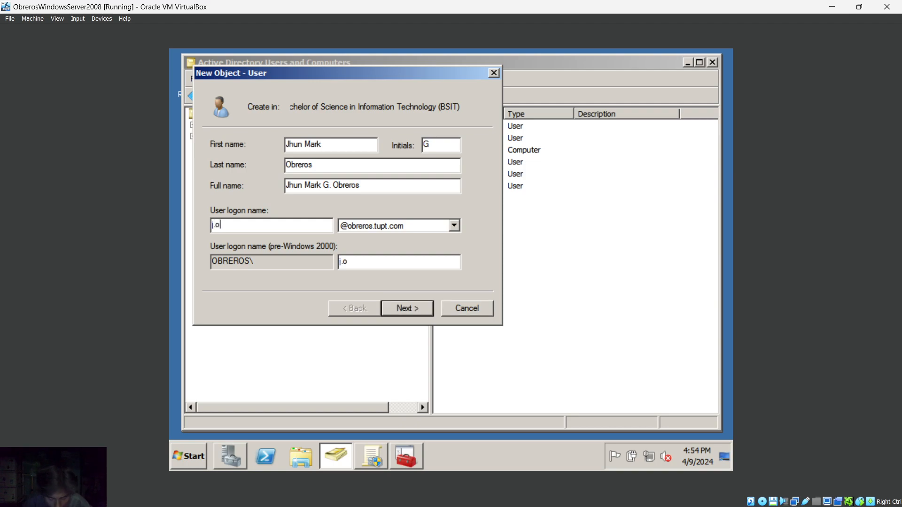
pyautogui.press('Tab')
pyautogui.press('Tab')
pyautogui.press('Tab')
pyautogui.press('Tab')
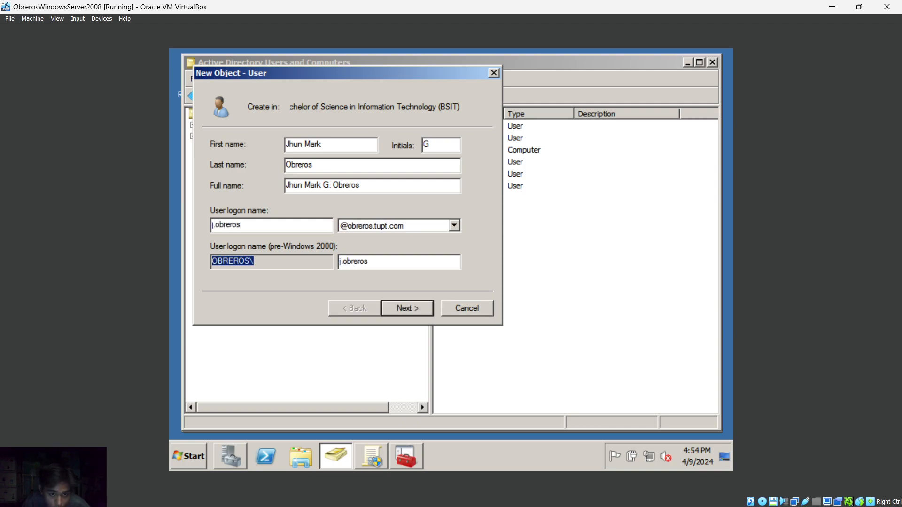
pyautogui.press('Return')
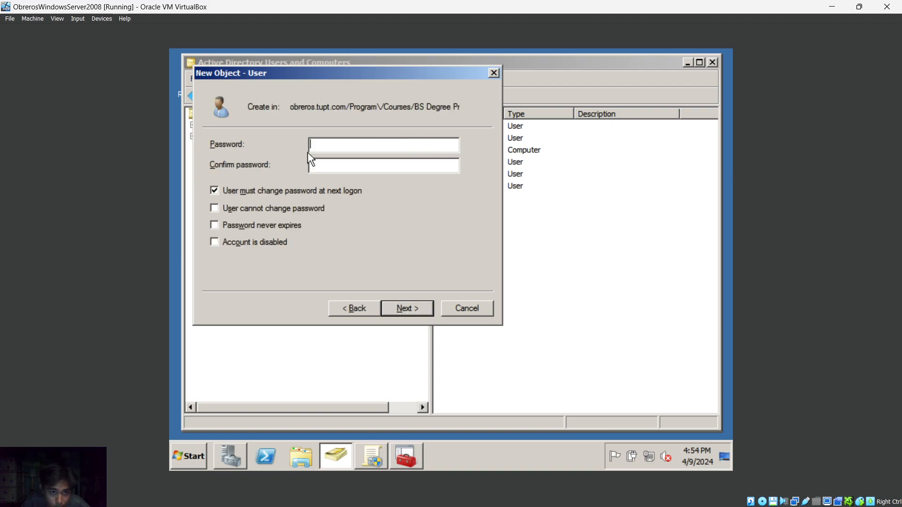
# Enter and confirm the account password, turn off the required password change at next logon, and discard the new user at the summary
pyautogui.press('capslock')
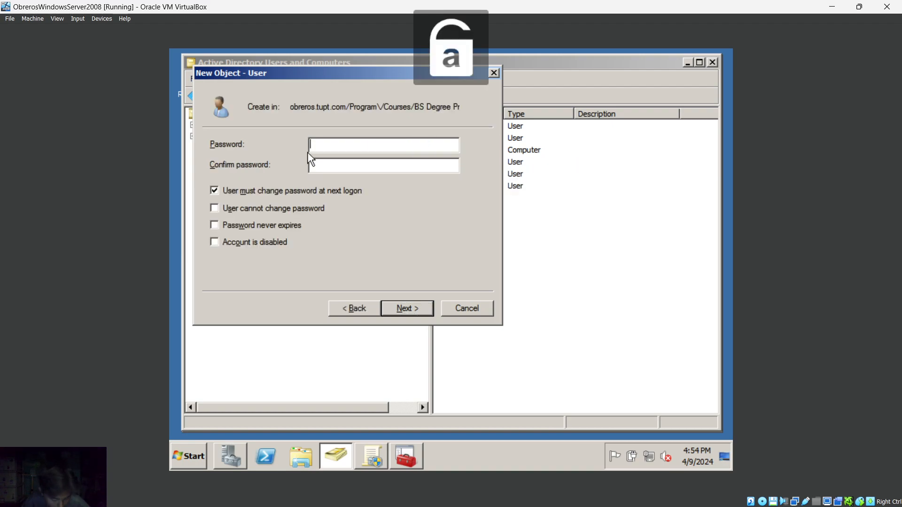
pyautogui.write('P@••••••••')
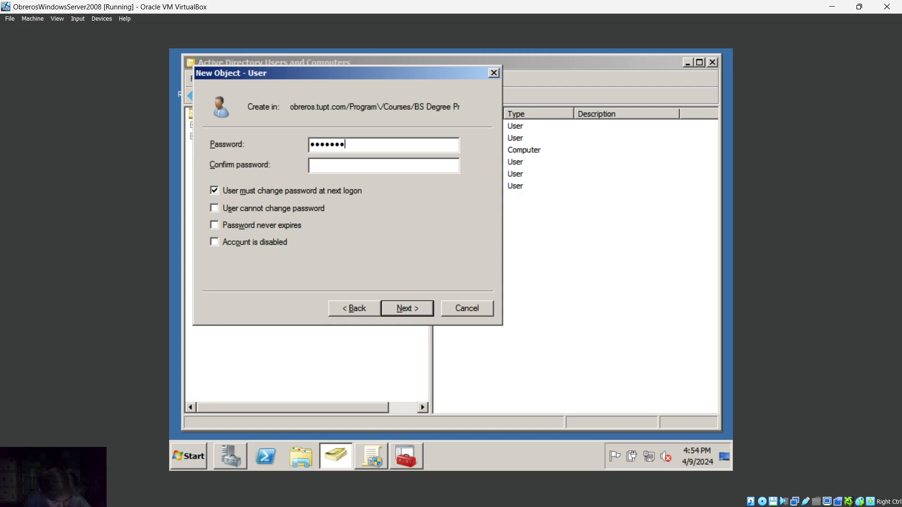
pyautogui.press('Tab')
pyautogui.write('••••••••••')
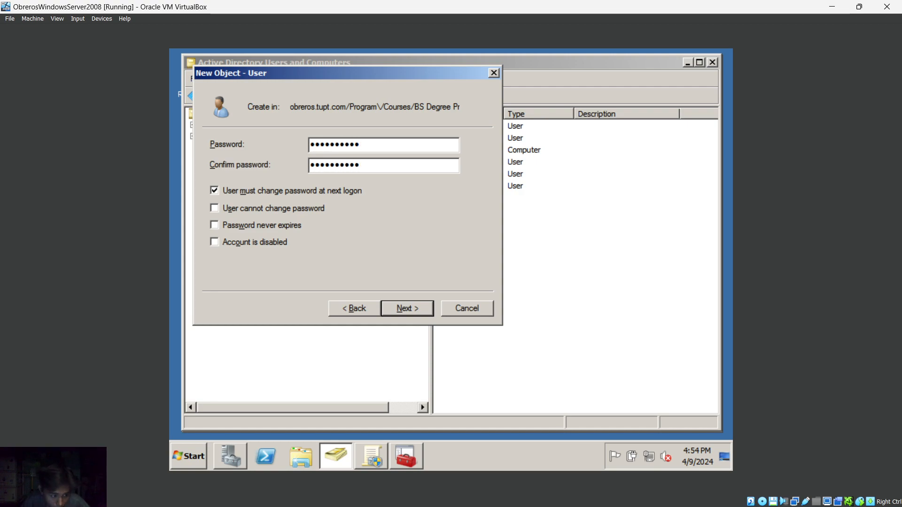
pyautogui.click(212, 190)
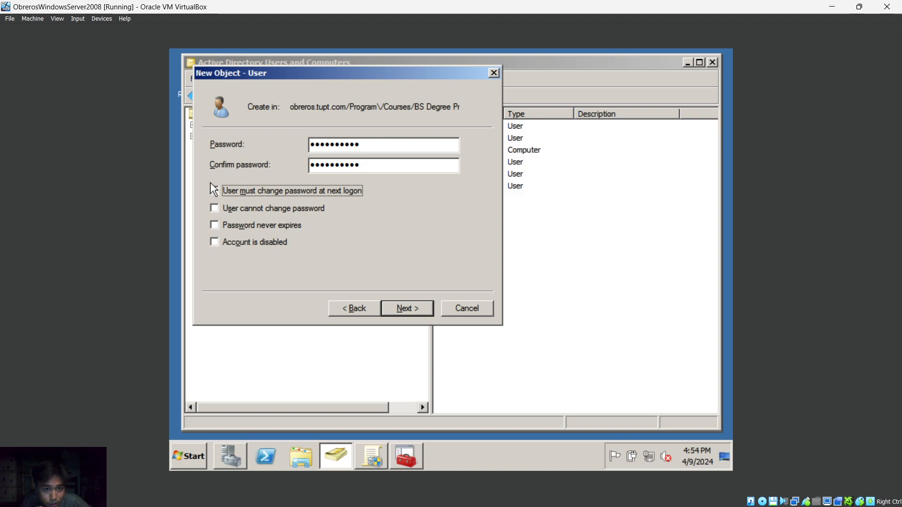
pyautogui.click(398, 308)
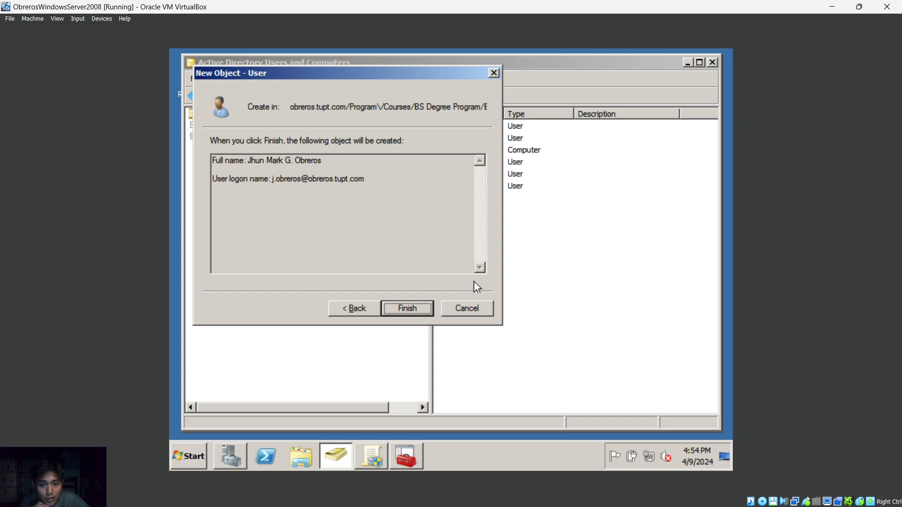
pyautogui.click(464, 309)
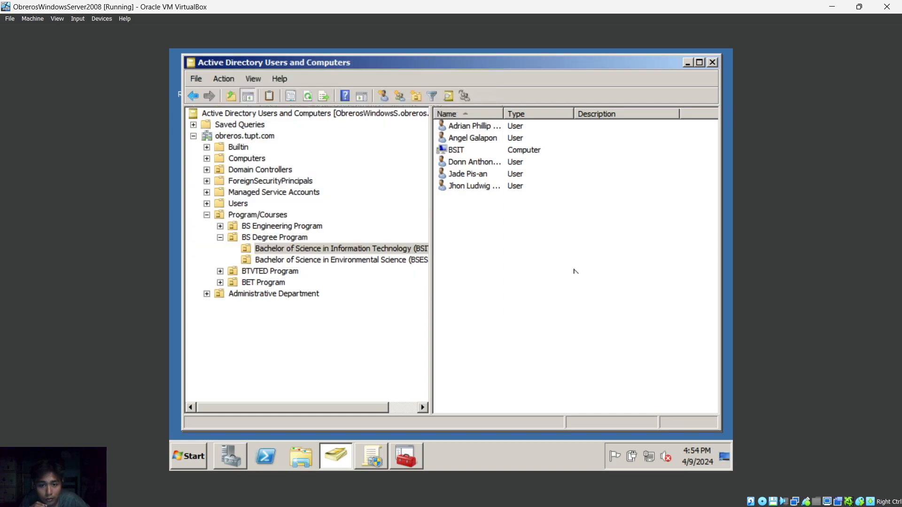
# Examine the user accounts and the computer object contained in the BSIT unit
pyautogui.click(473, 187)
pyautogui.click(467, 163)
pyautogui.click(462, 142)
pyautogui.click(457, 125)
pyautogui.click(465, 137)
pyautogui.click(469, 166)
pyautogui.click(471, 175)
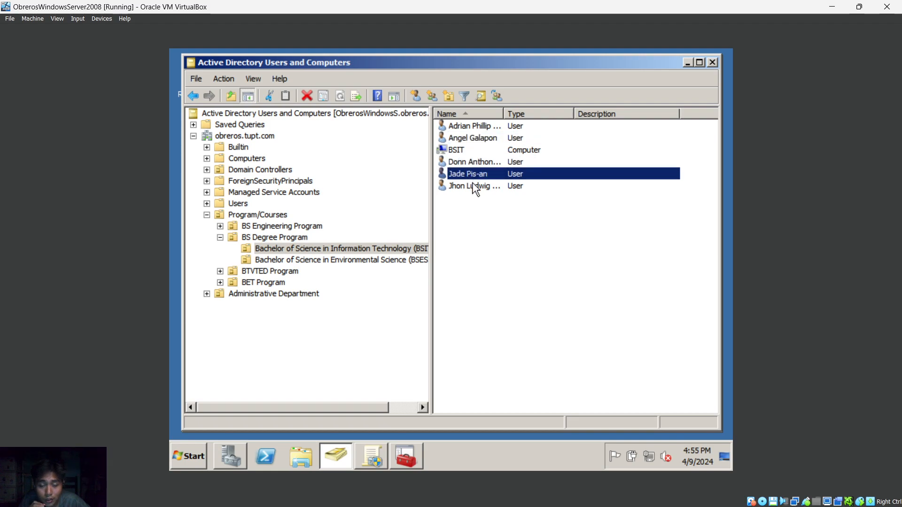
pyautogui.click(477, 187)
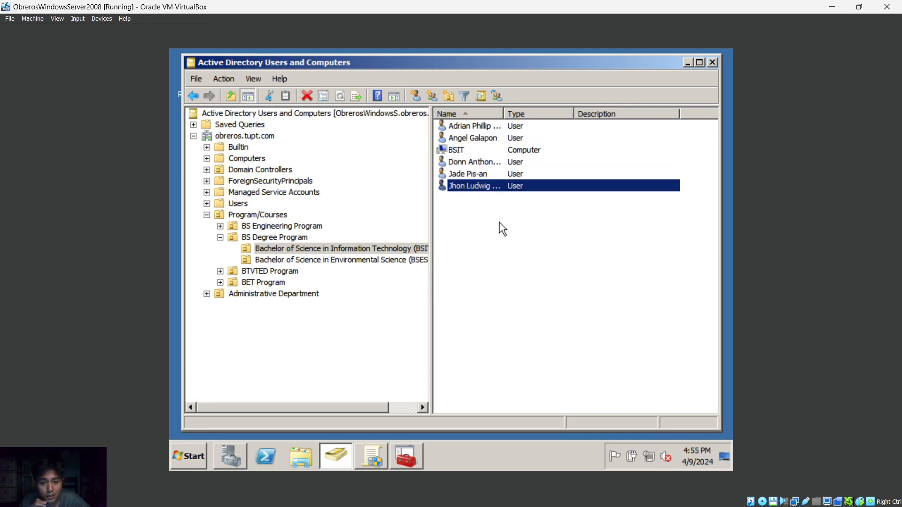
pyautogui.click(498, 214)
pyautogui.click(465, 168)
pyautogui.click(465, 167)
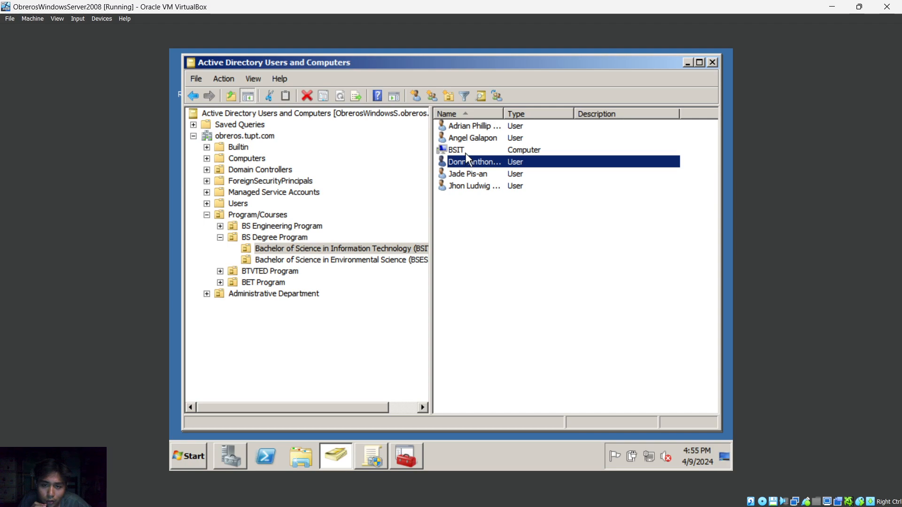
pyautogui.click(514, 242)
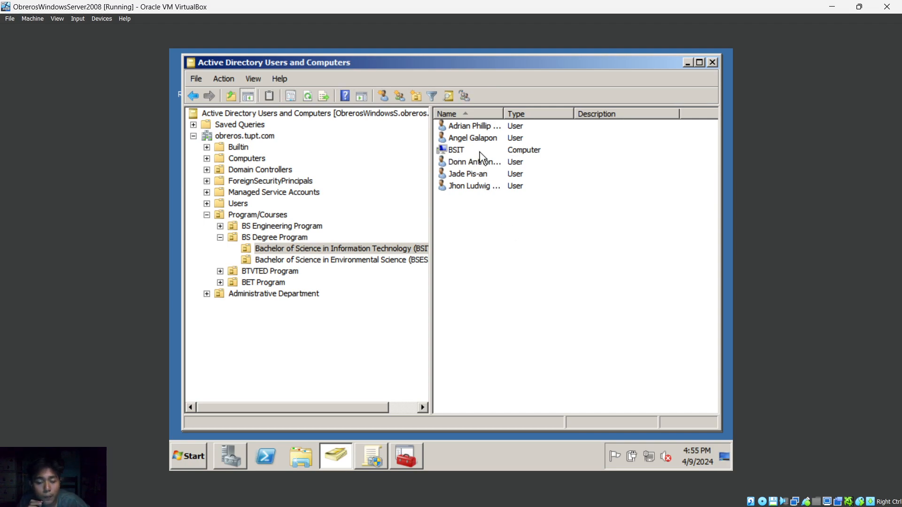
pyautogui.click(510, 151)
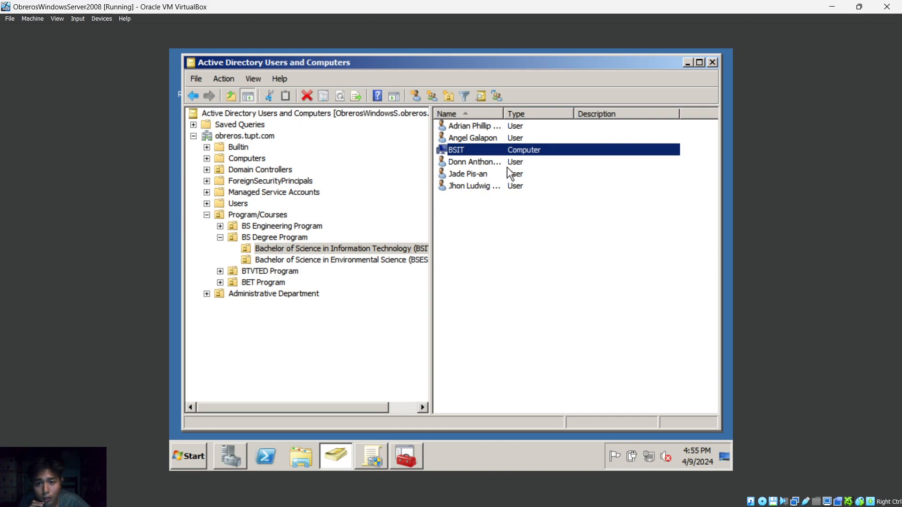
# Start a new computer object named BSIT in the BSIT unit, and cancel it without creating it
pyautogui.rightClick(522, 235)
pyautogui.moveTo(542, 284)
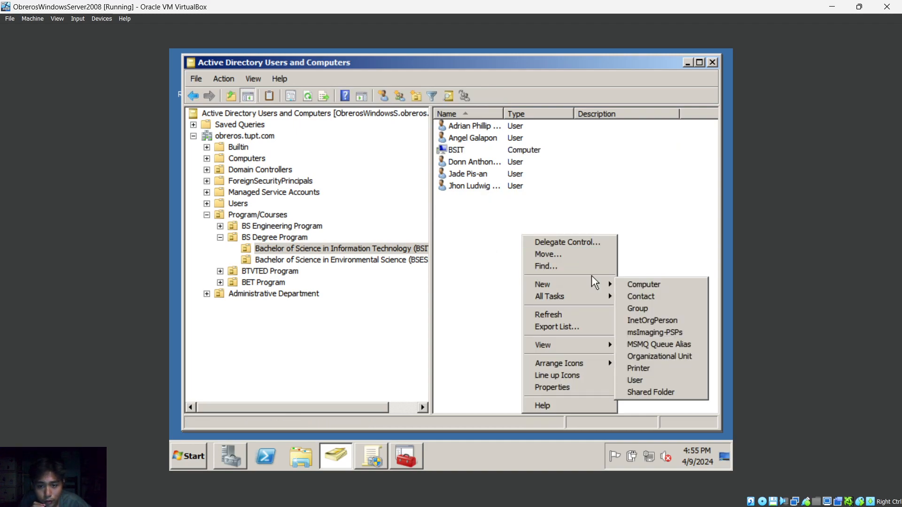
pyautogui.click(646, 285)
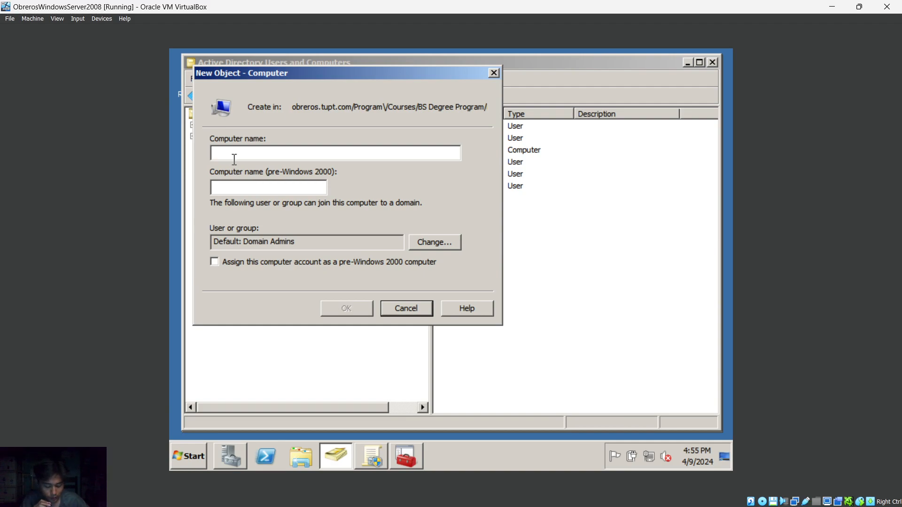
pyautogui.write('BSIT')
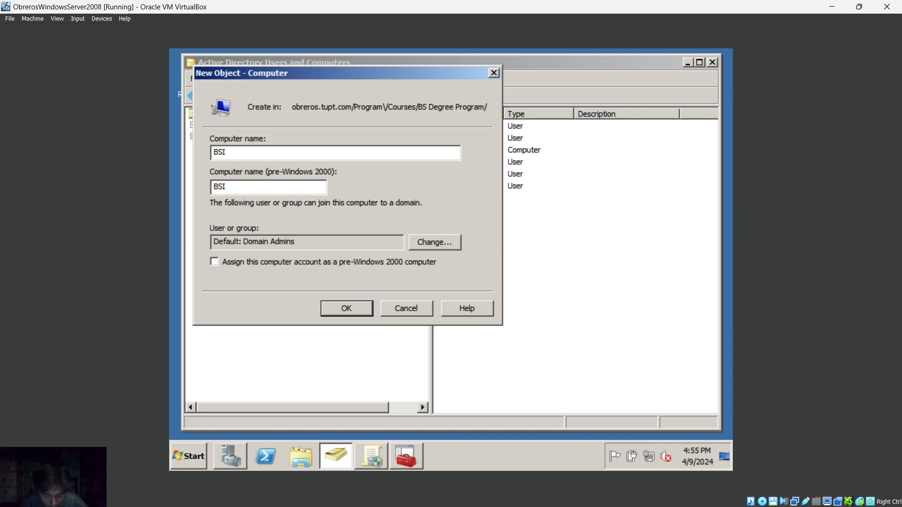
pyautogui.click(398, 310)
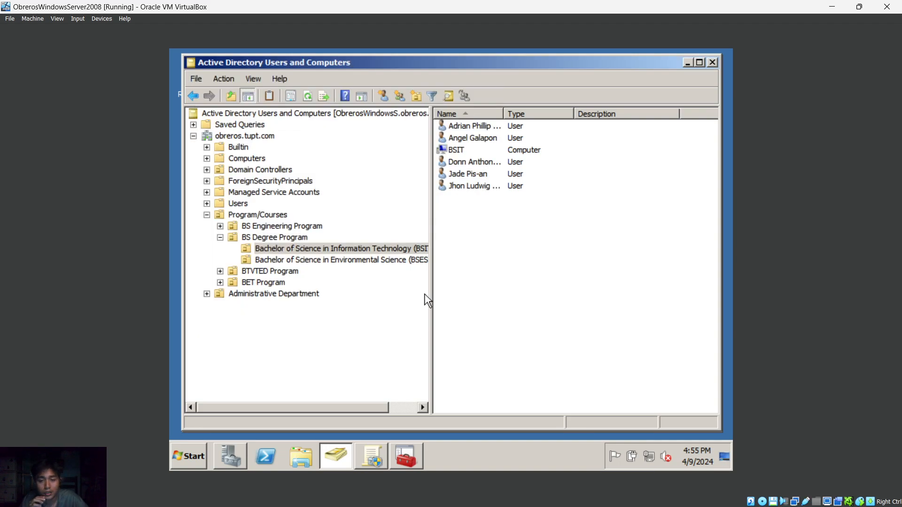
# Highlight the existing BSIT computer object and the last user account in the unit
pyautogui.click(454, 151)
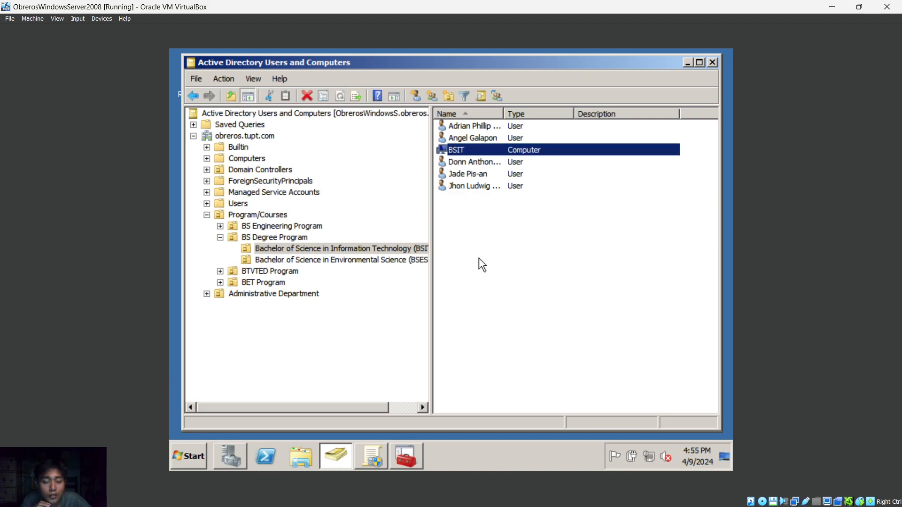
pyautogui.click(487, 246)
pyautogui.click(456, 185)
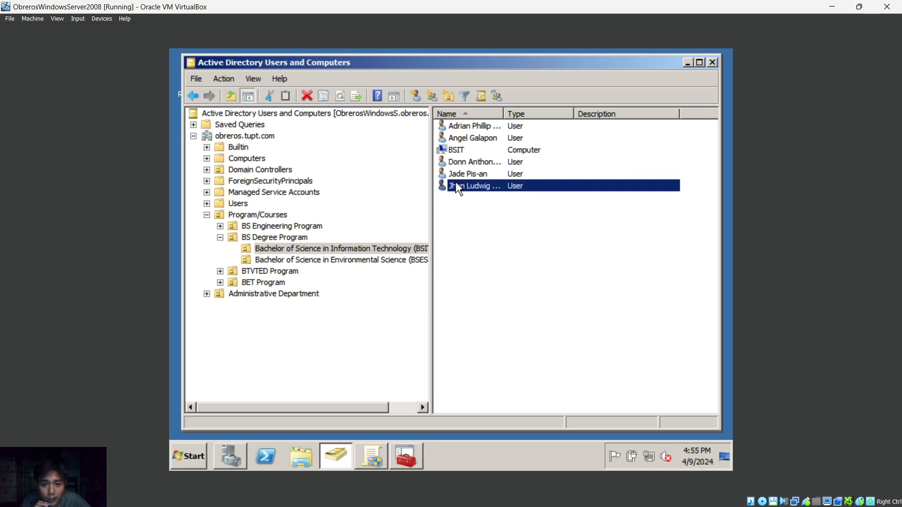
# Highlight the user accounts in the BSIT unit one after another
pyautogui.click(454, 173)
pyautogui.click(454, 161)
pyautogui.click(455, 136)
pyautogui.click(456, 127)
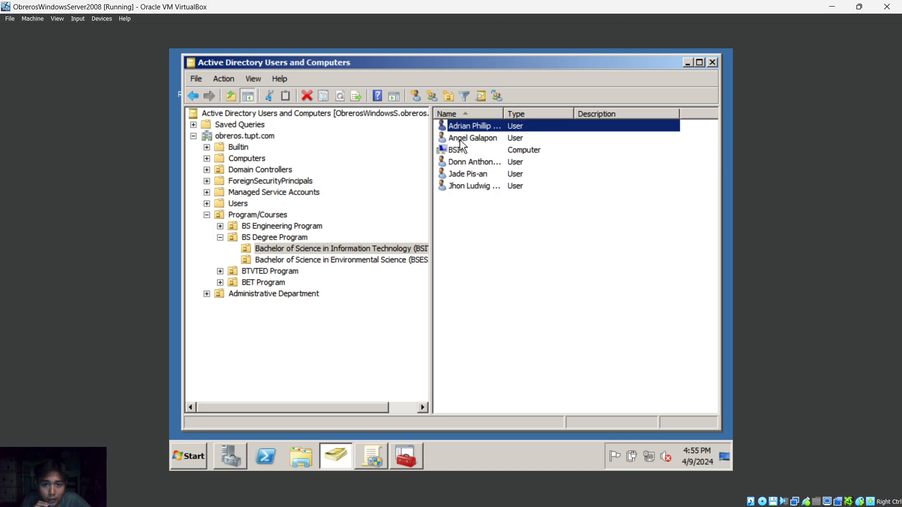
pyautogui.click(461, 151)
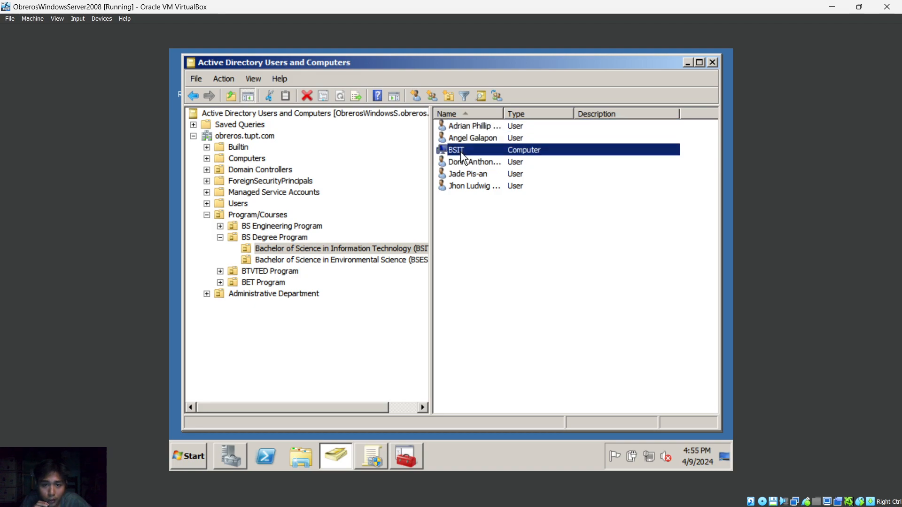
pyautogui.keyDown('ctrl'); pyautogui.click(462, 189); pyautogui.keyUp('ctrl')
pyautogui.keyDown('ctrl'); pyautogui.click(460, 176); pyautogui.keyUp('ctrl')
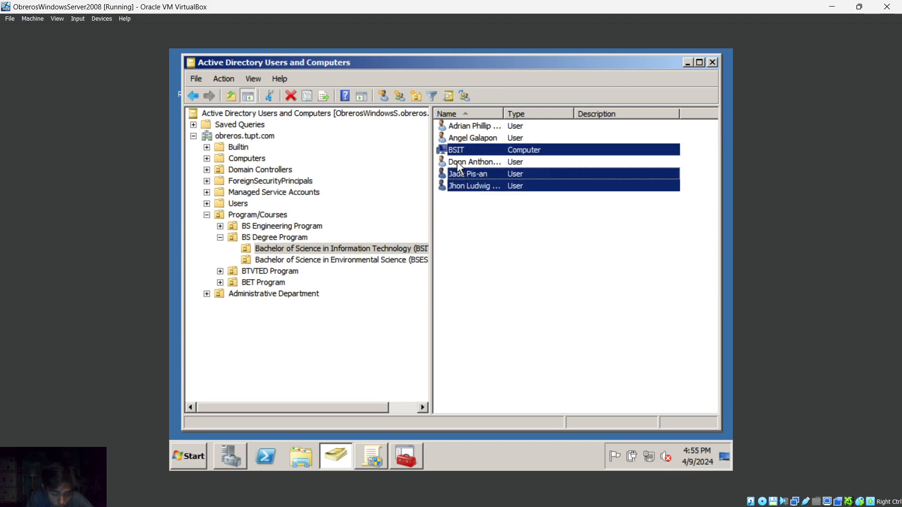
pyautogui.keyDown('ctrl'); pyautogui.click(457, 162); pyautogui.keyUp('ctrl')
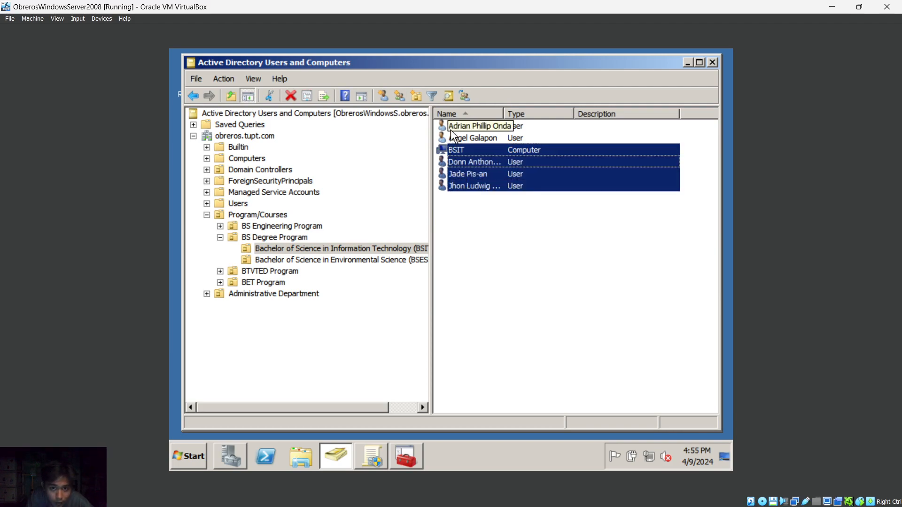
# Select all five user accounts in the BSIT unit, leaving out the computer object, and open their shared properties
pyautogui.click(453, 127)
pyautogui.keyDown('ctrl'); pyautogui.click(459, 141); pyautogui.keyUp('ctrl')
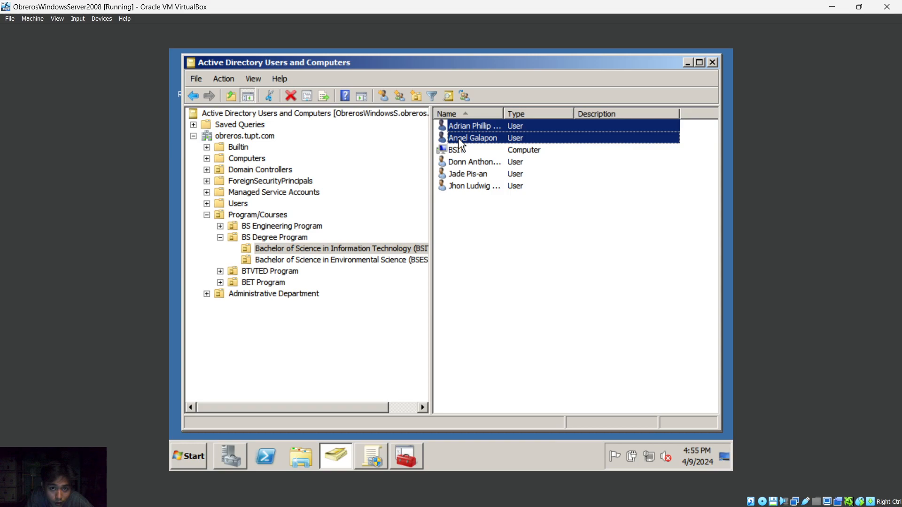
pyautogui.keyDown('ctrl'); pyautogui.click(464, 182); pyautogui.keyUp('ctrl')
pyautogui.keyDown('ctrl'); pyautogui.click(461, 174); pyautogui.keyUp('ctrl')
pyautogui.keyDown('ctrl'); pyautogui.click(458, 163); pyautogui.keyUp('ctrl')
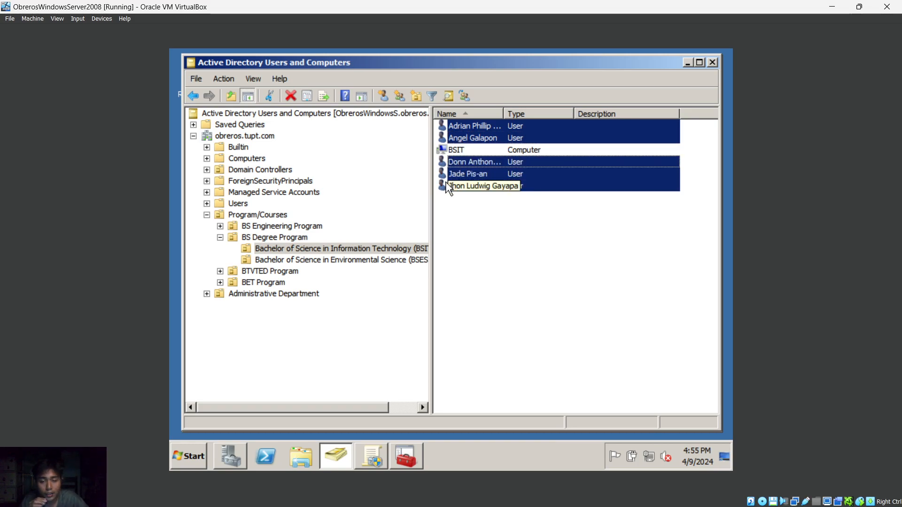
pyautogui.rightClick(494, 167)
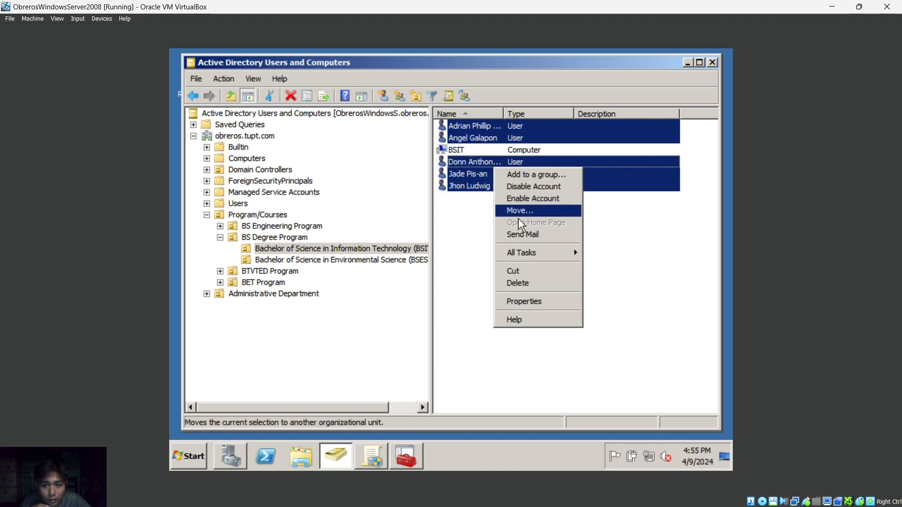
pyautogui.click(523, 301)
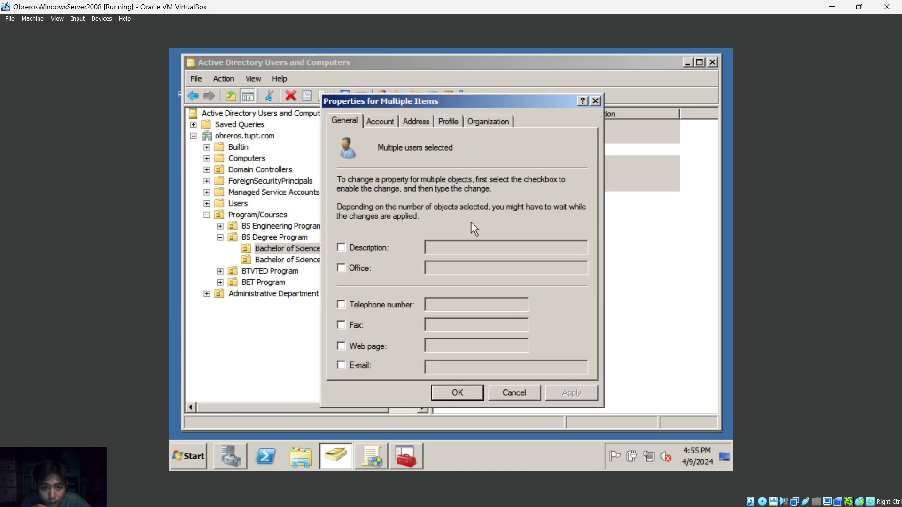
# Enable computer restrictions for the selected accounts, allow logon only to the computer BSIT, and apply the change
pyautogui.click(381, 123)
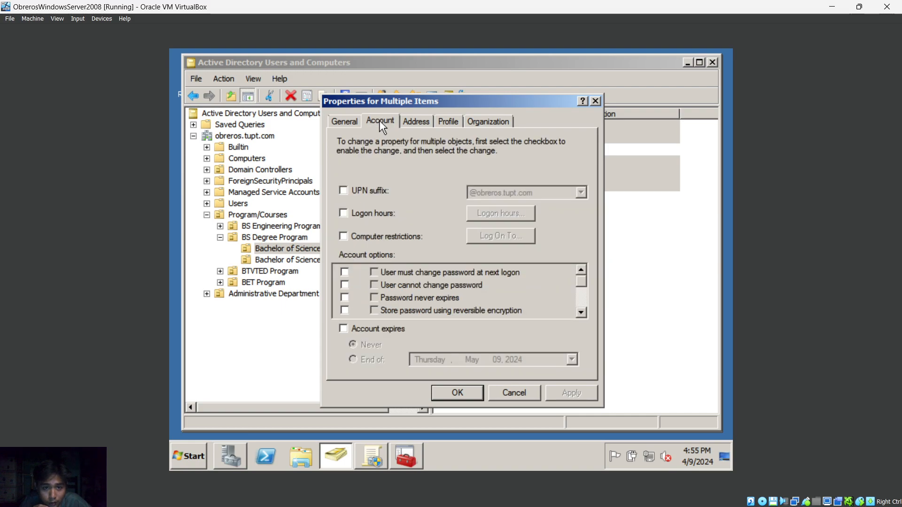
pyautogui.click(345, 239)
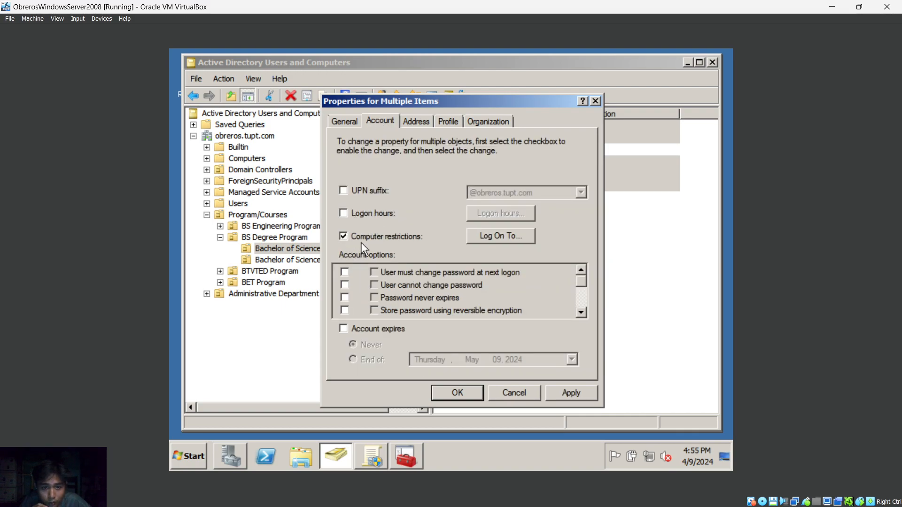
pyautogui.click(485, 238)
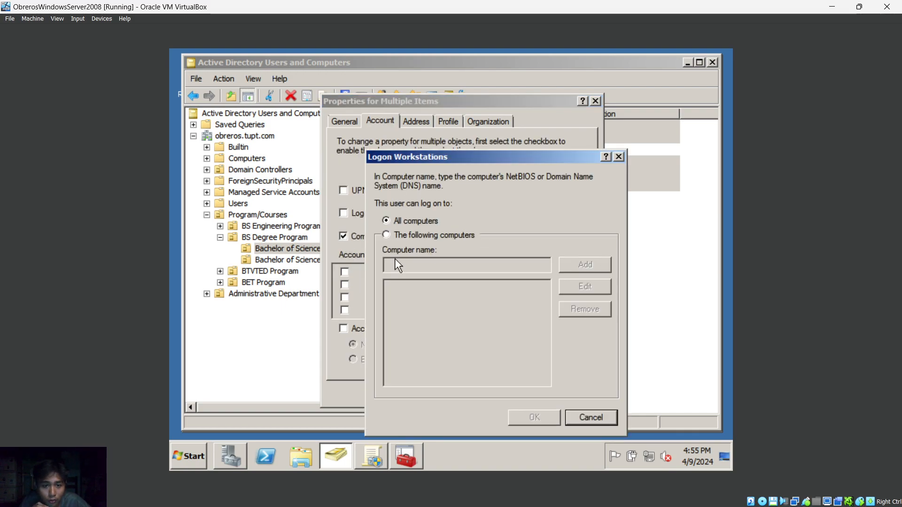
pyautogui.click(386, 235)
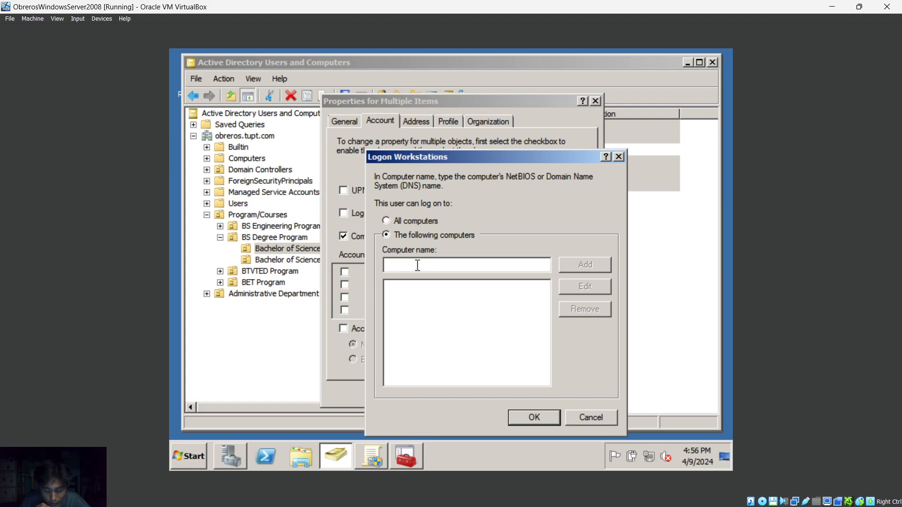
pyautogui.click(417, 265)
pyautogui.write('BSIT')
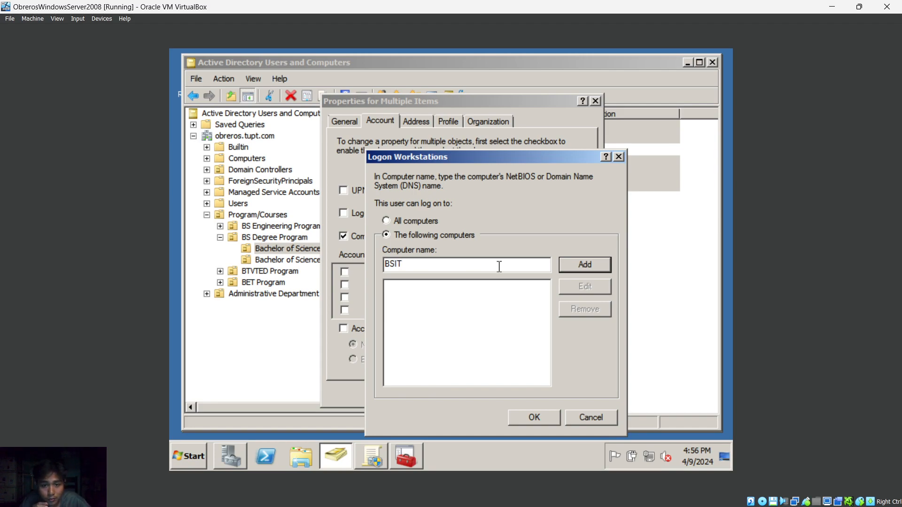
pyautogui.click(594, 258)
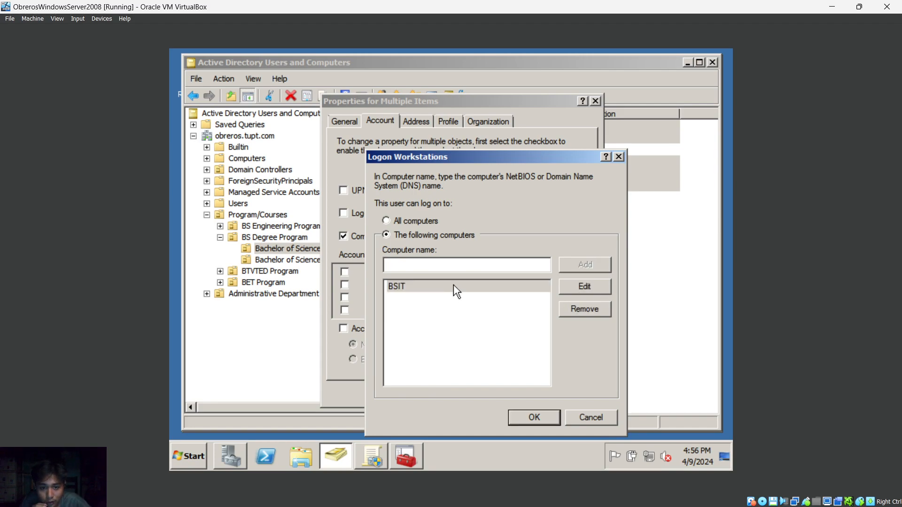
pyautogui.click(453, 285)
pyautogui.click(442, 288)
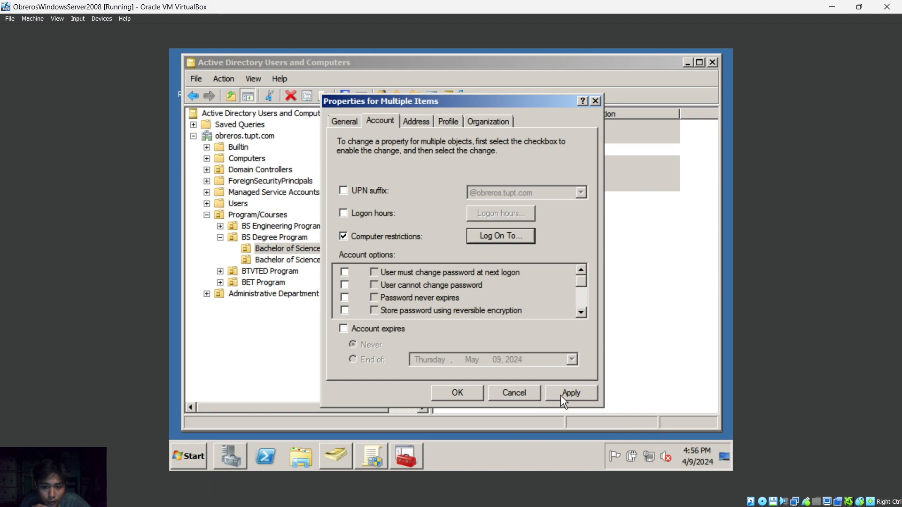
pyautogui.click(563, 395)
pyautogui.click(445, 390)
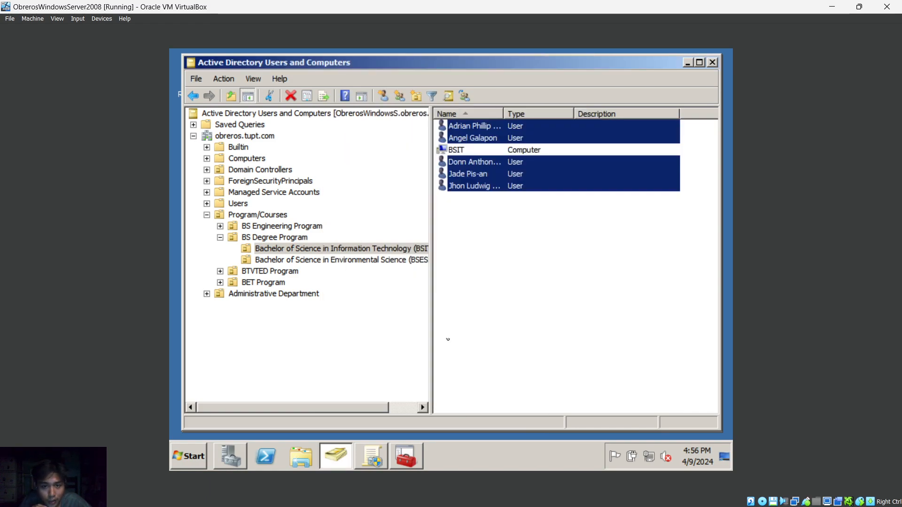
# Highlight the BSIT computer object and check the organizational unit and workstation requirements in the Google Classroom assignment
pyautogui.click(494, 242)
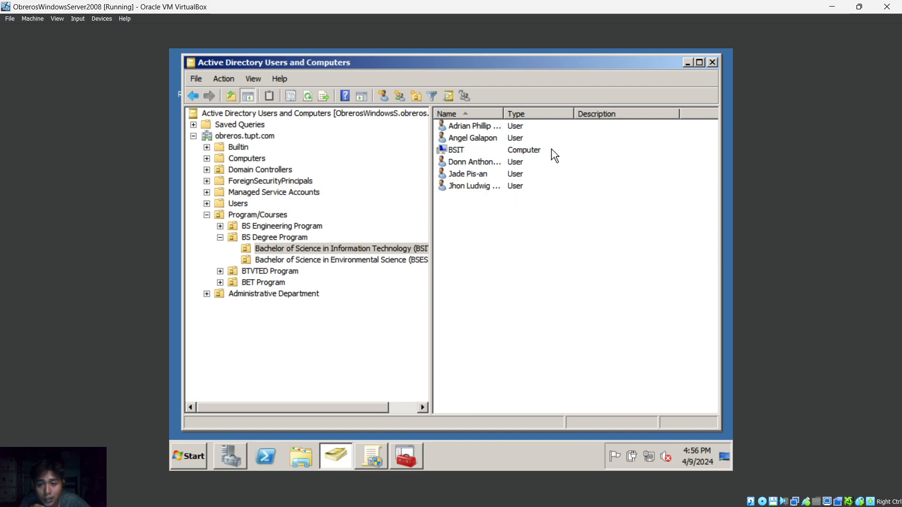
pyautogui.click(465, 152)
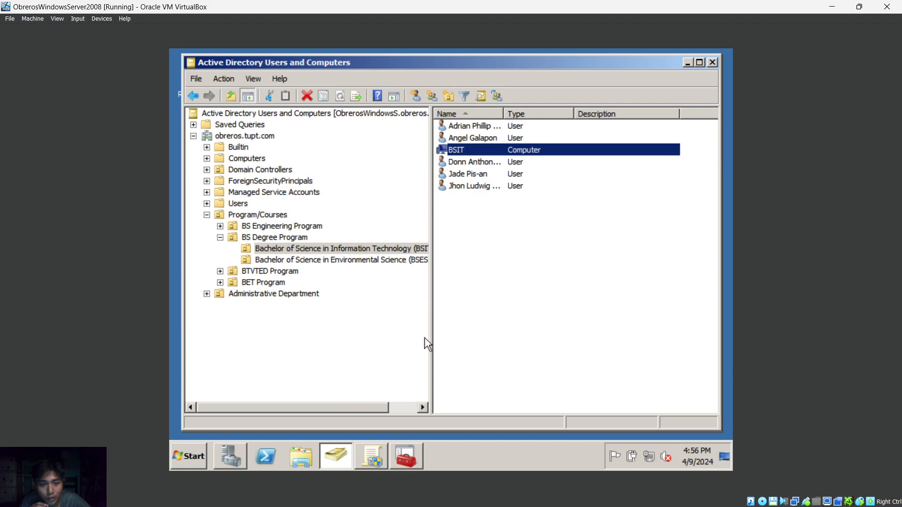
pyautogui.click(412, 493)
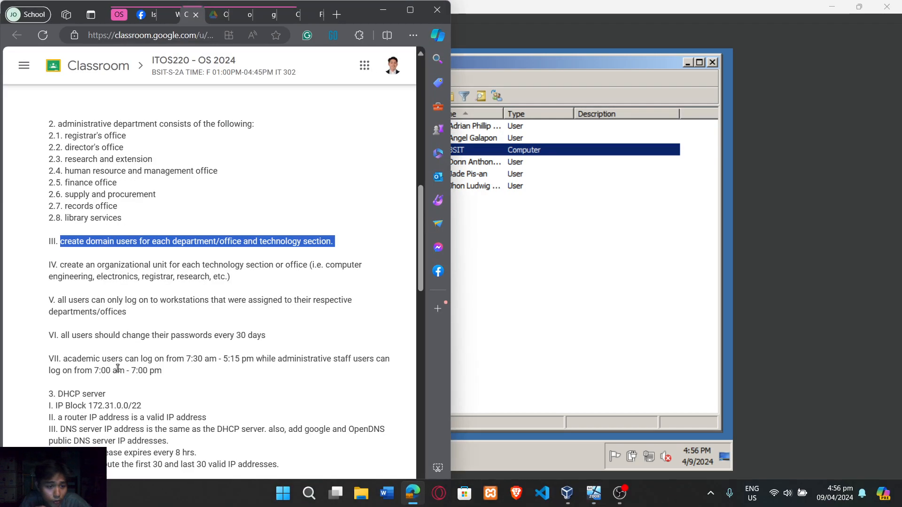
pyautogui.click(74, 261)
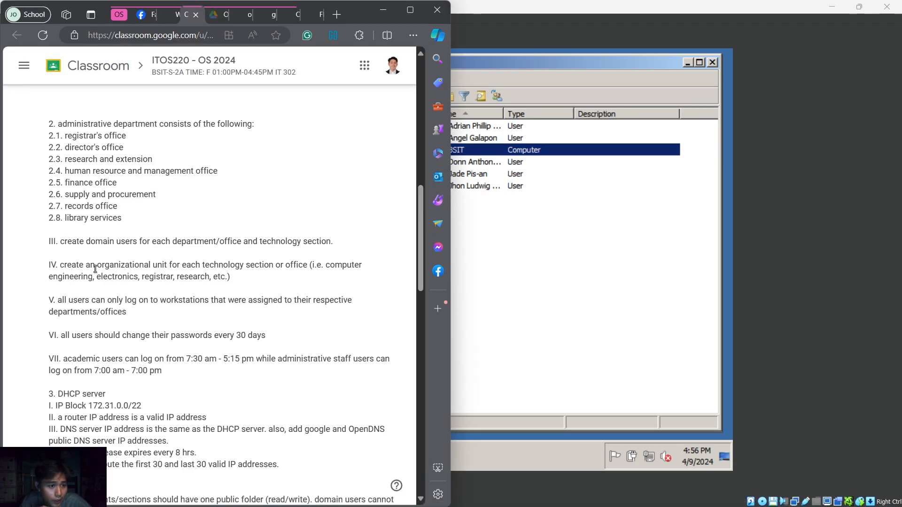
pyautogui.click(381, 16)
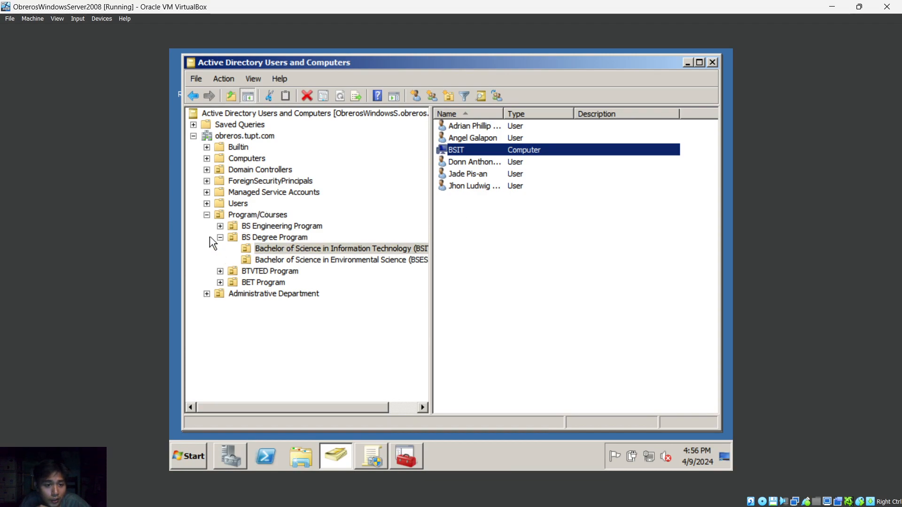
# Collapse Program/Courses, expand Administrative Department, and examine the two user accounts in the Registrar's Office unit
pyautogui.click(206, 215)
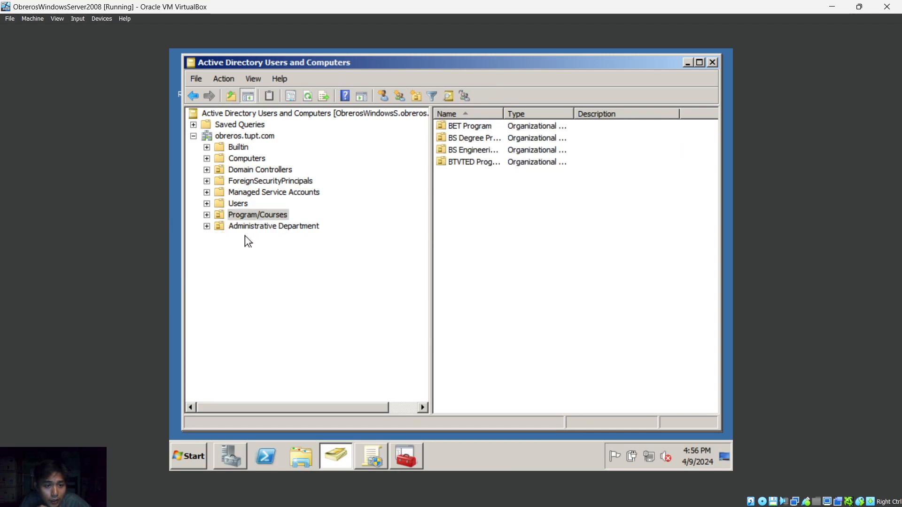
pyautogui.click(207, 226)
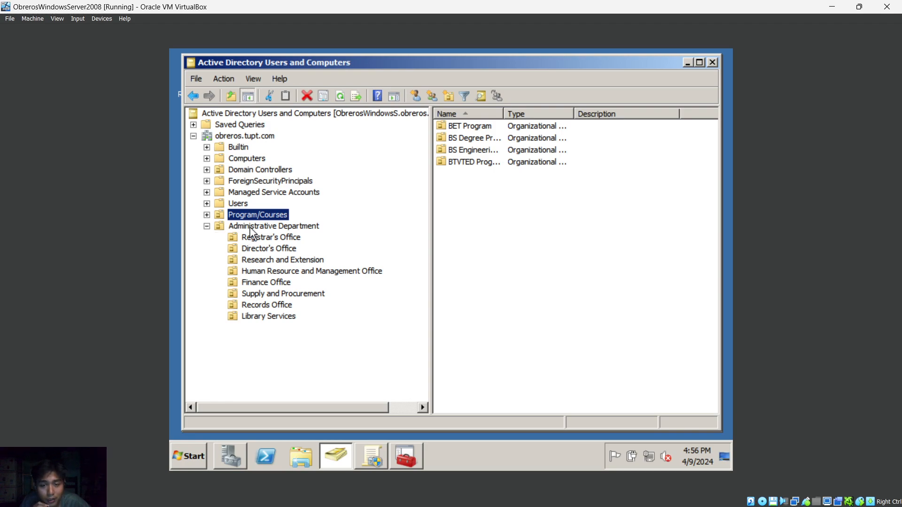
pyautogui.click(249, 237)
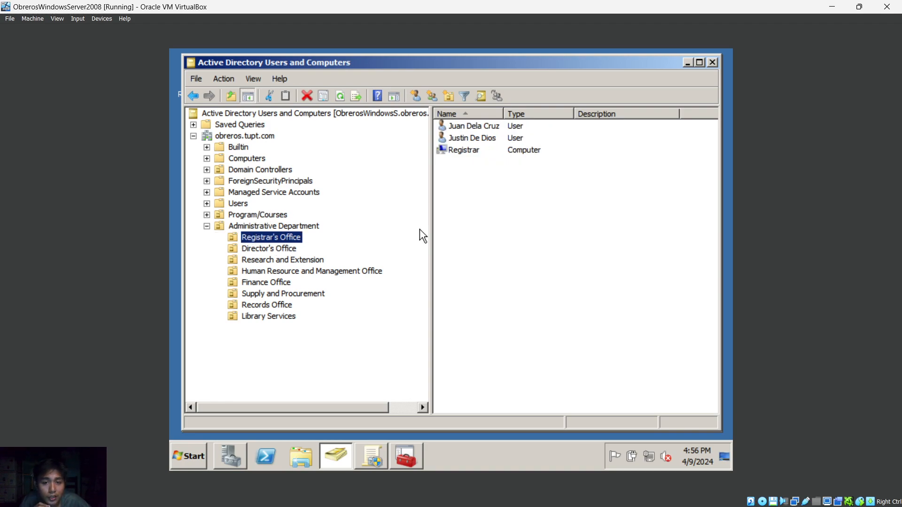
pyautogui.click(486, 138)
pyautogui.click(484, 130)
pyautogui.click(486, 141)
pyautogui.click(477, 130)
pyautogui.click(482, 141)
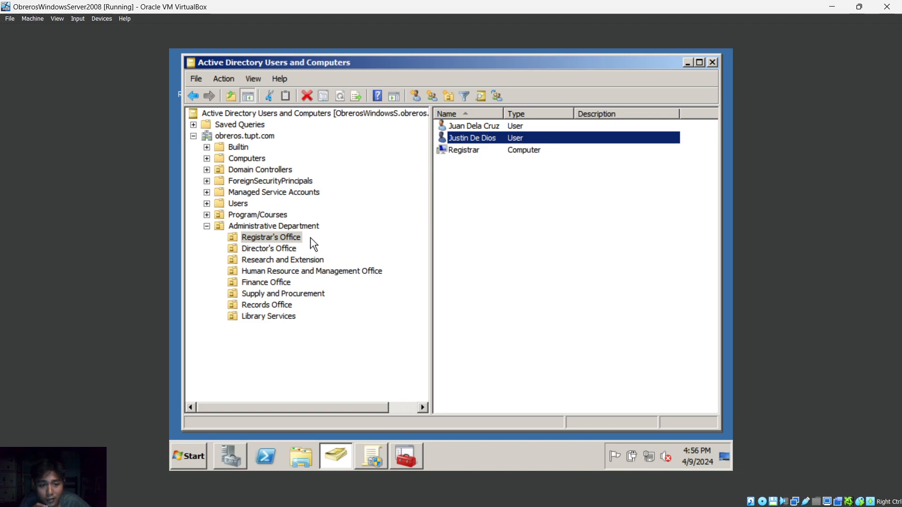
pyautogui.click(487, 130)
pyautogui.click(486, 137)
pyautogui.click(486, 130)
pyautogui.click(486, 140)
# Show the options for creating new objects in the Registrar's Office unit and highlight its Registrar computer, without creating anything
pyautogui.rightClick(554, 230)
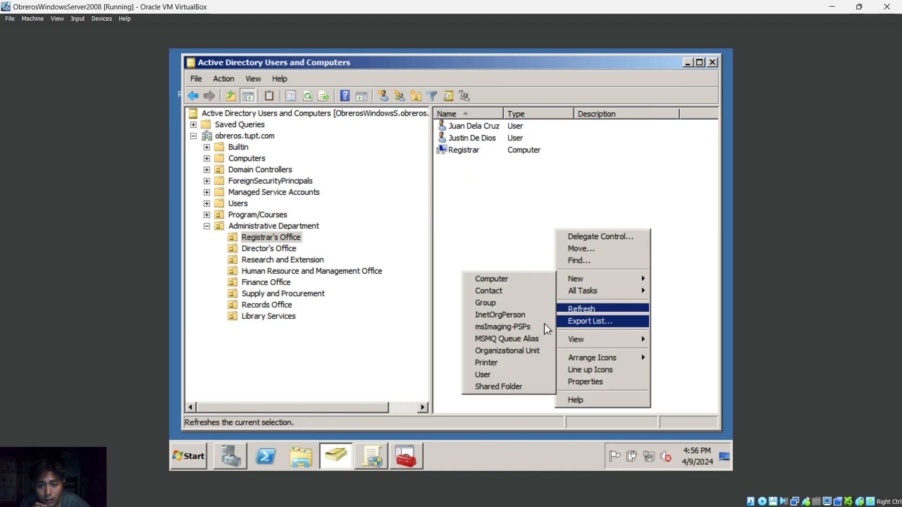
pyautogui.click(480, 218)
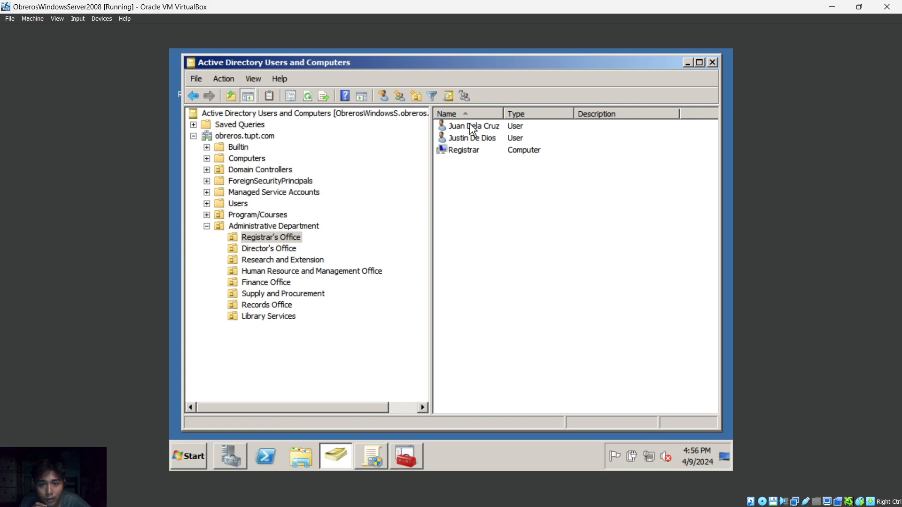
pyautogui.click(469, 154)
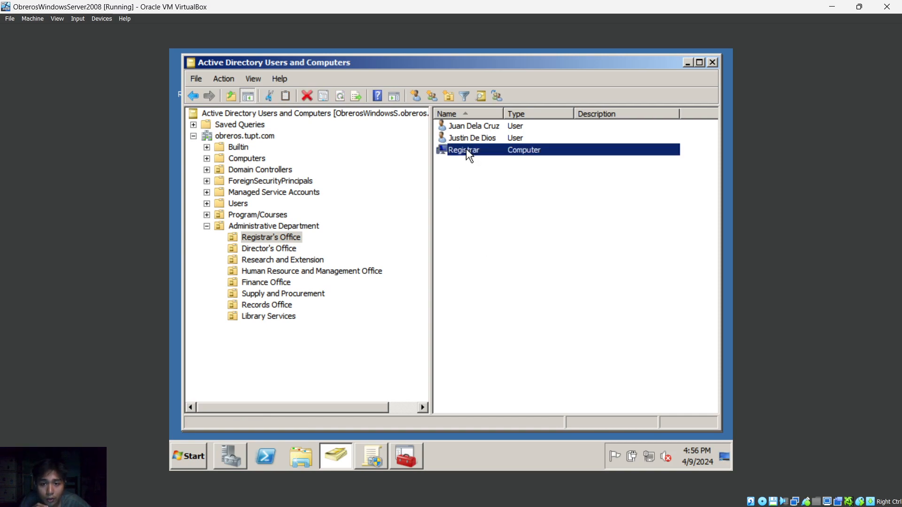
pyautogui.rightClick(510, 172)
pyautogui.moveTo(531, 225)
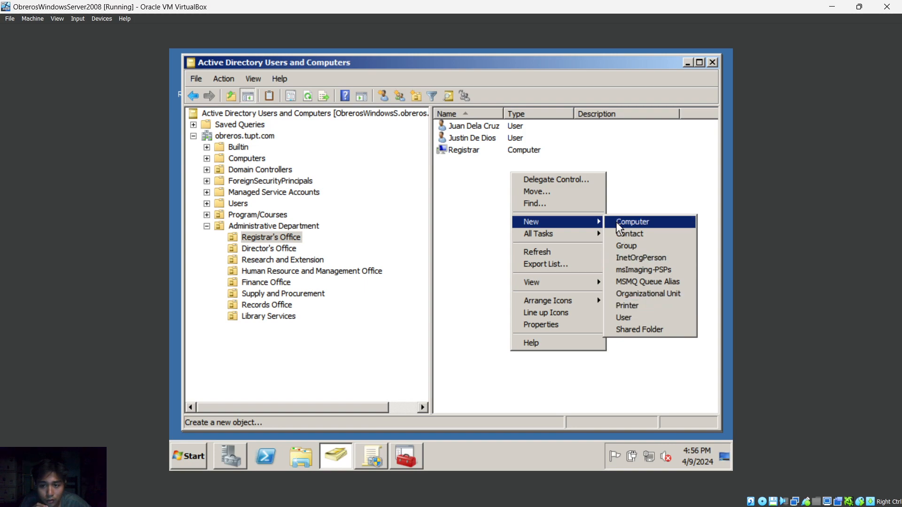
pyautogui.click(454, 201)
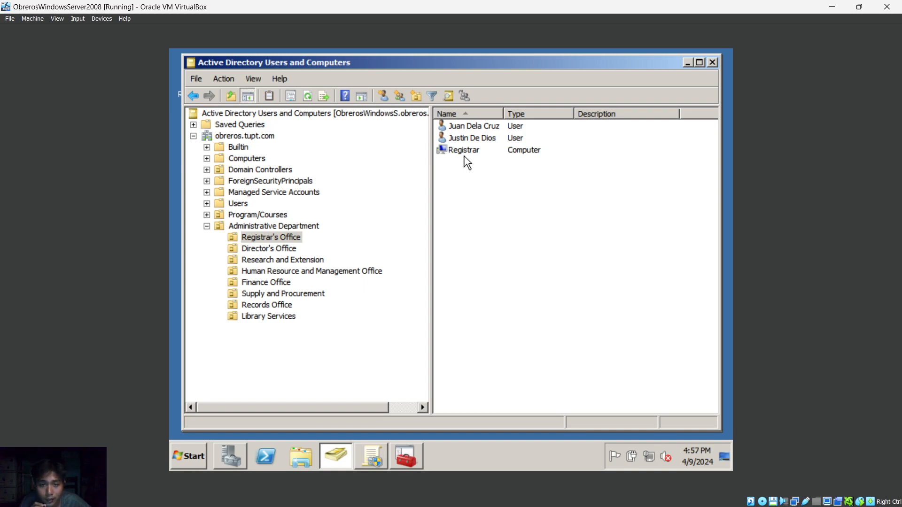
# Select both user accounts in the Registrar's Office unit and open their shared properties
pyautogui.click(460, 141)
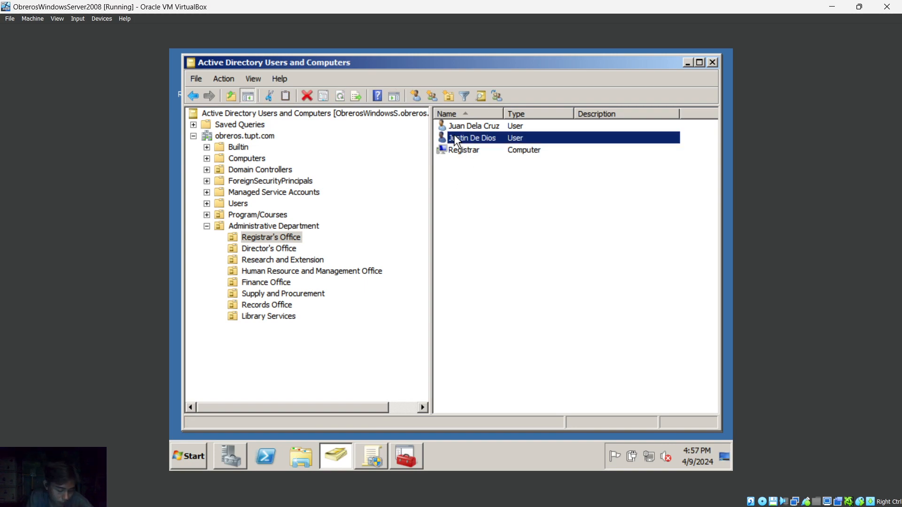
pyautogui.keyDown('ctrl'); pyautogui.click(457, 131); pyautogui.keyUp('ctrl')
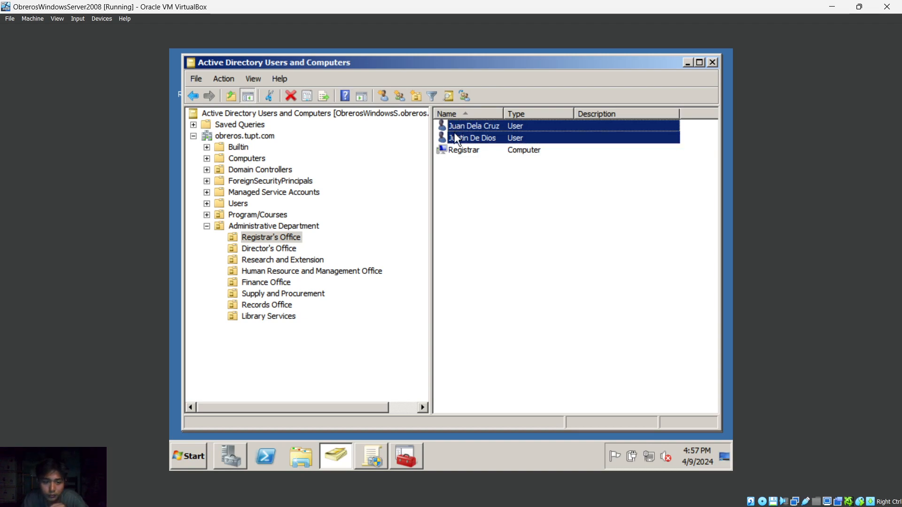
pyautogui.rightClick(522, 129)
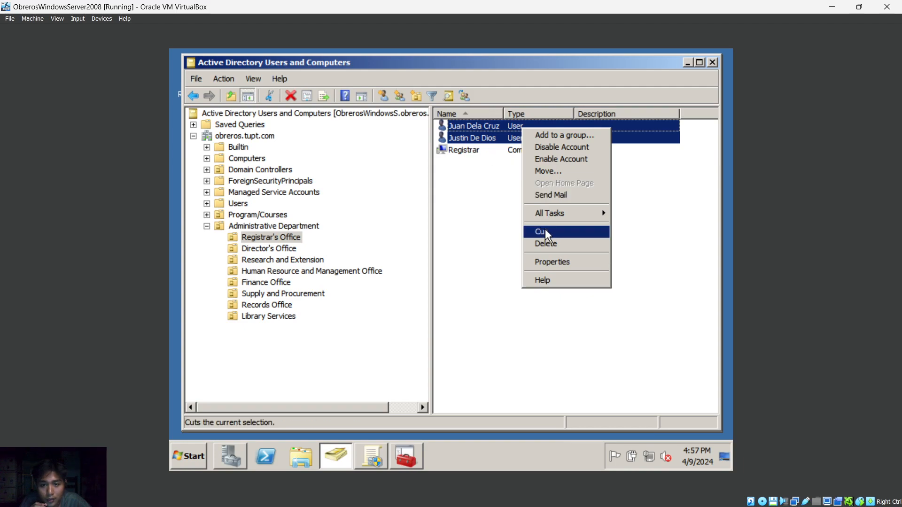
pyautogui.click(548, 261)
# Enable computer restrictions for both selected Registrar's Office users and allow them to log on only to the Registrar computer
pyautogui.click(379, 121)
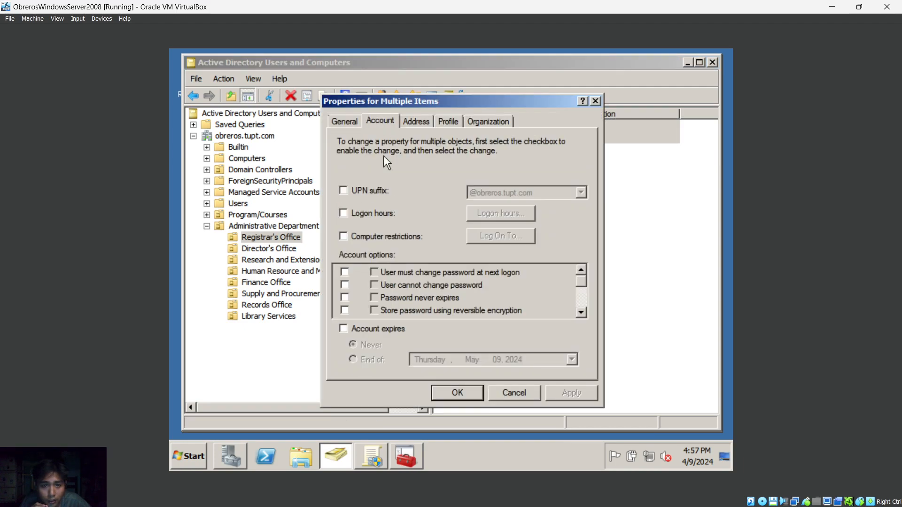
pyautogui.click(343, 237)
pyautogui.click(500, 236)
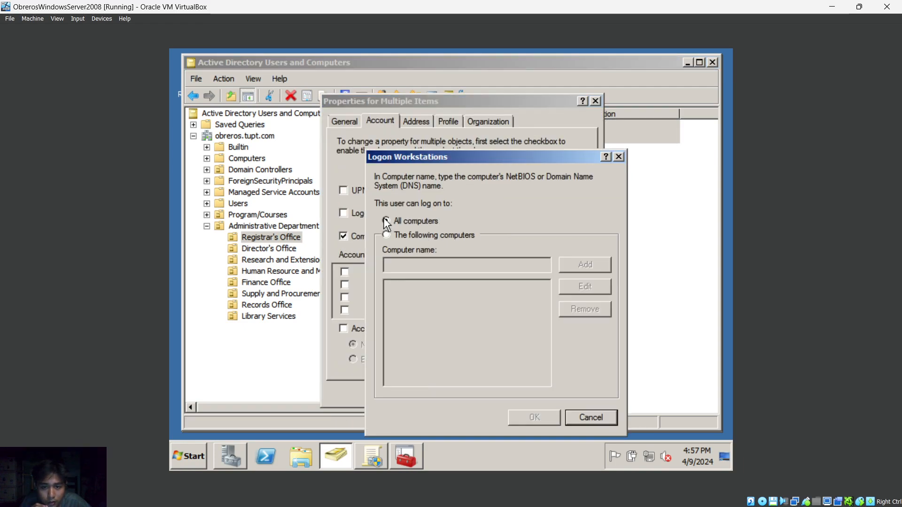
pyautogui.click(387, 235)
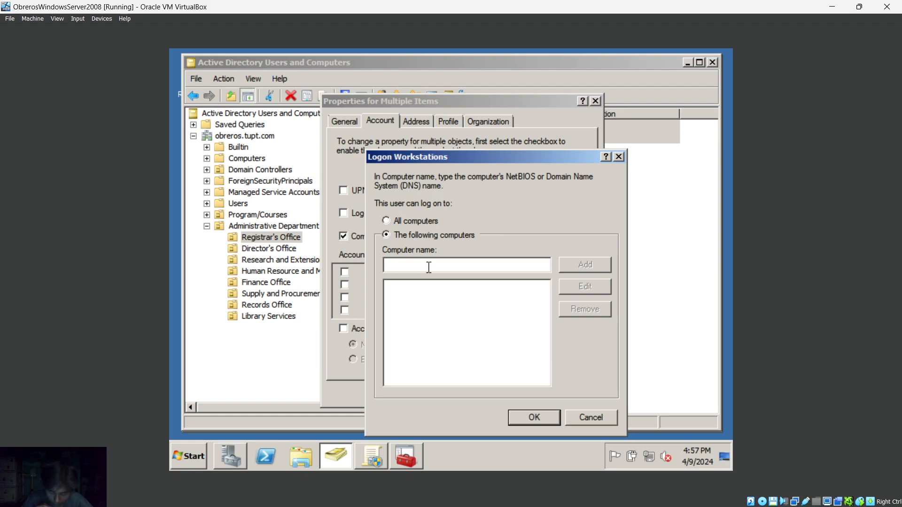
pyautogui.write('Registrar')
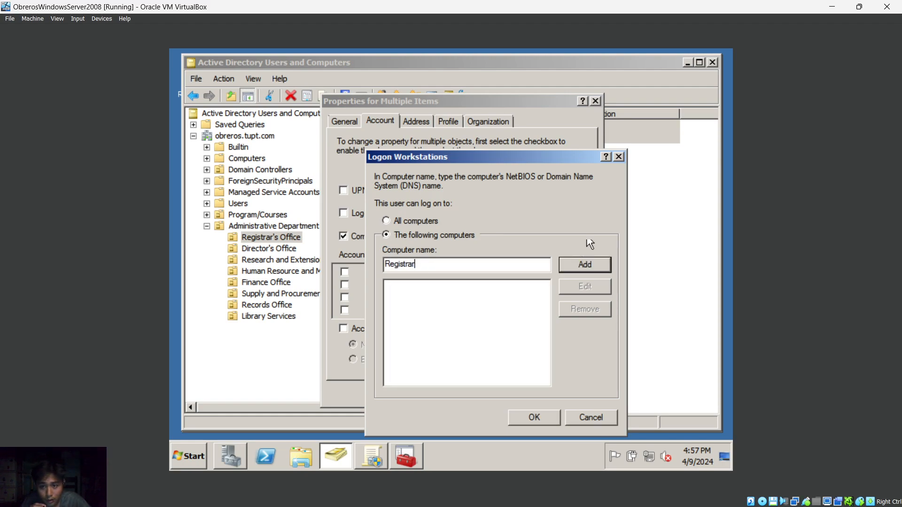
pyautogui.click(565, 261)
pyautogui.click(534, 419)
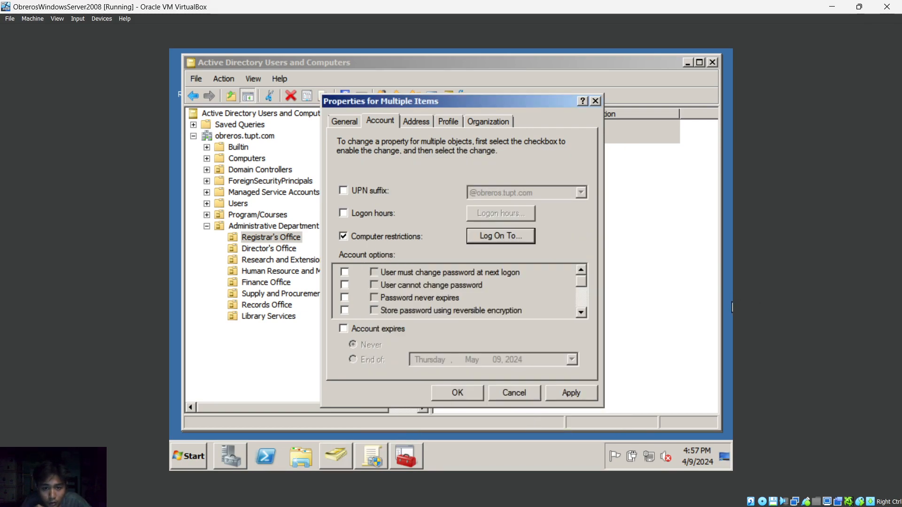
pyautogui.click(559, 397)
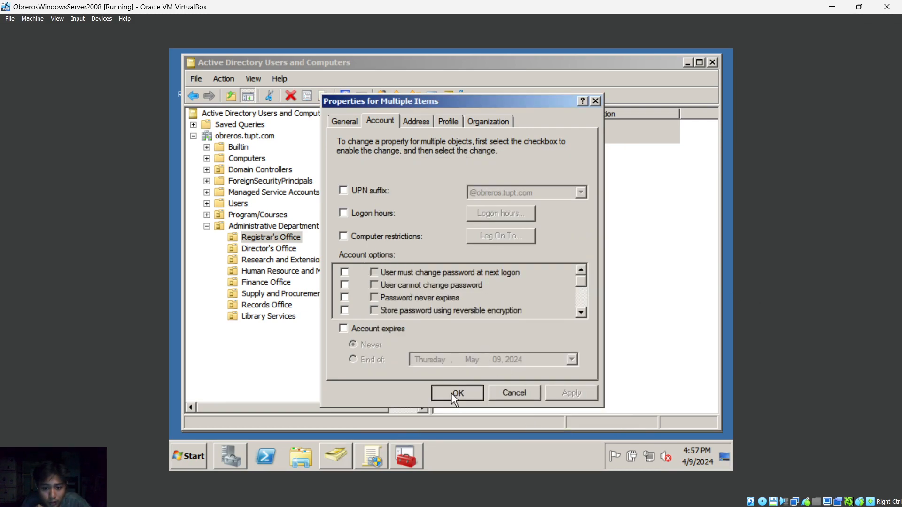
pyautogui.click(451, 394)
pyautogui.click(514, 196)
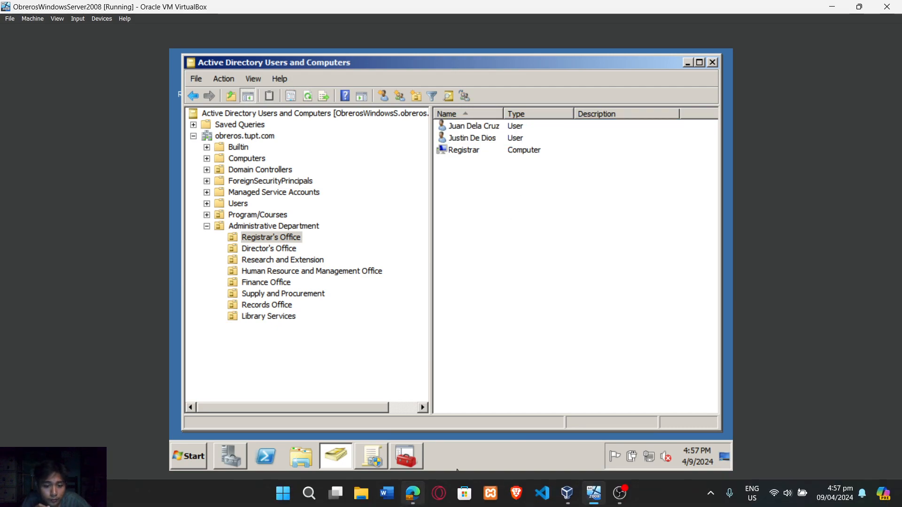
# Review the workstation logon and 30-day password change requirements in the Google Classroom assignment, highlighting them, and return to the virtual machine
pyautogui.click(375, 465)
pyautogui.moveTo(74, 301); pyautogui.dragTo(126, 313)
pyautogui.click(70, 278)
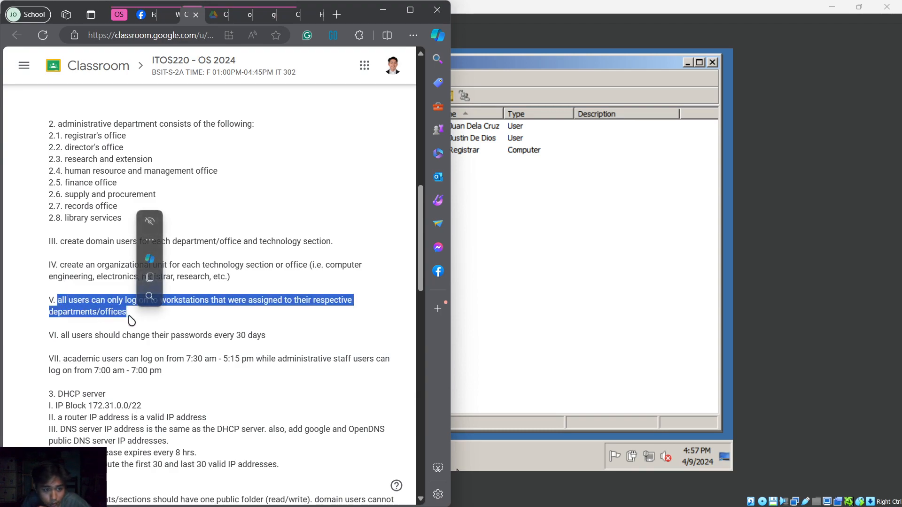
pyautogui.click(131, 318)
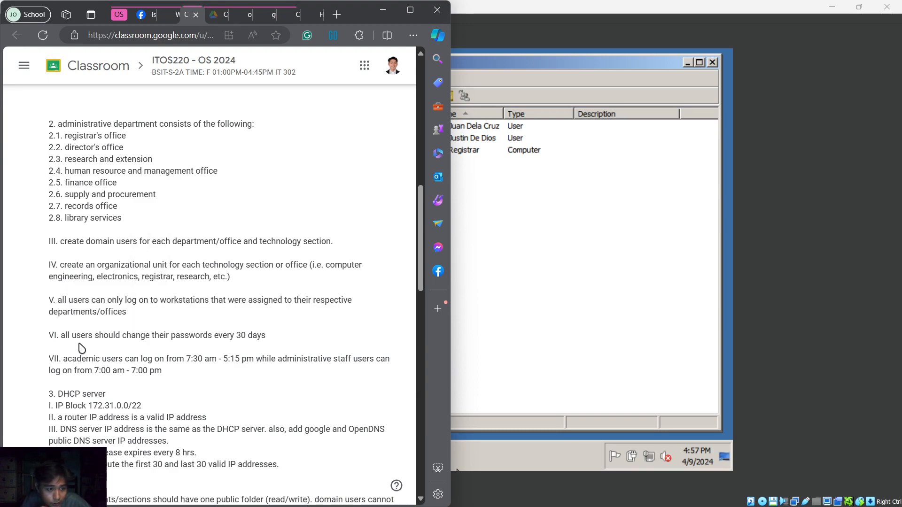
pyautogui.moveTo(59, 335); pyautogui.dragTo(166, 335)
pyautogui.click(58, 349)
pyautogui.moveTo(60, 337); pyautogui.dragTo(253, 346)
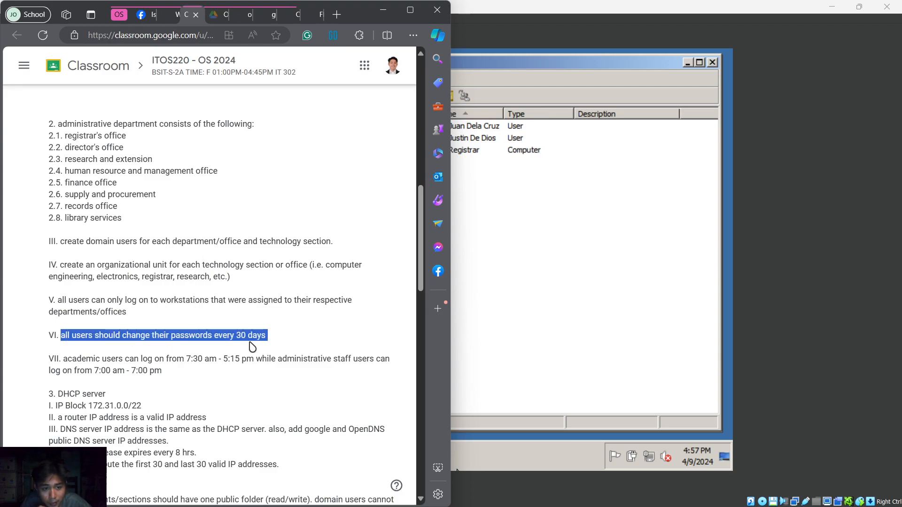
pyautogui.click(382, 10)
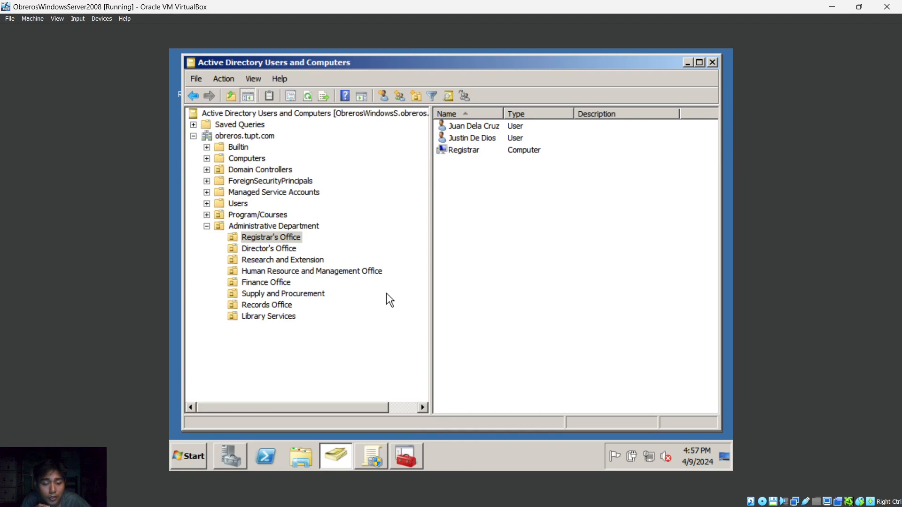
# Switch to Group Policy Management and close the policy editor left open on the Program/Courses policy
pyautogui.click(362, 464)
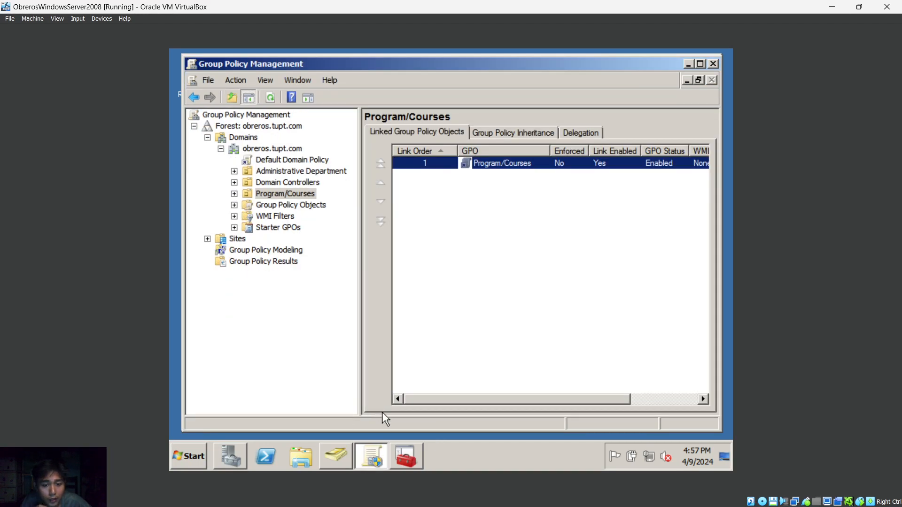
pyautogui.click(378, 452)
pyautogui.click(379, 452)
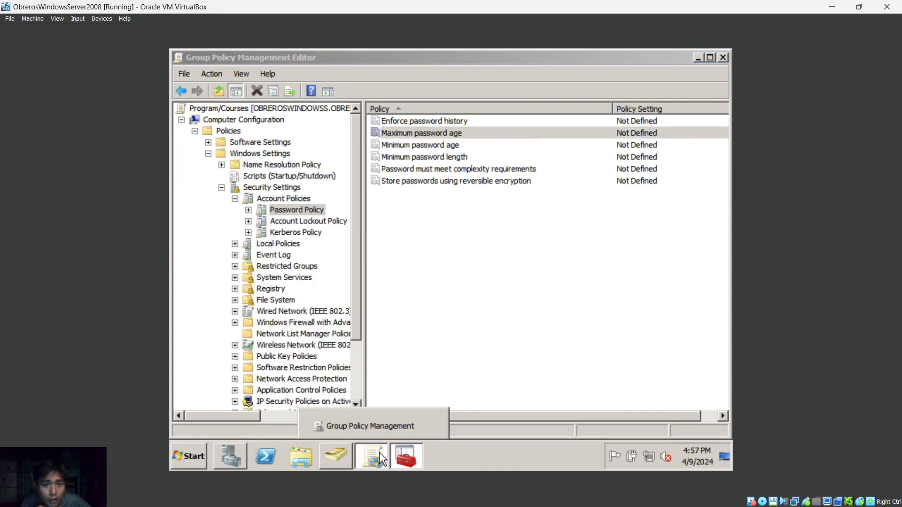
pyautogui.click(408, 457)
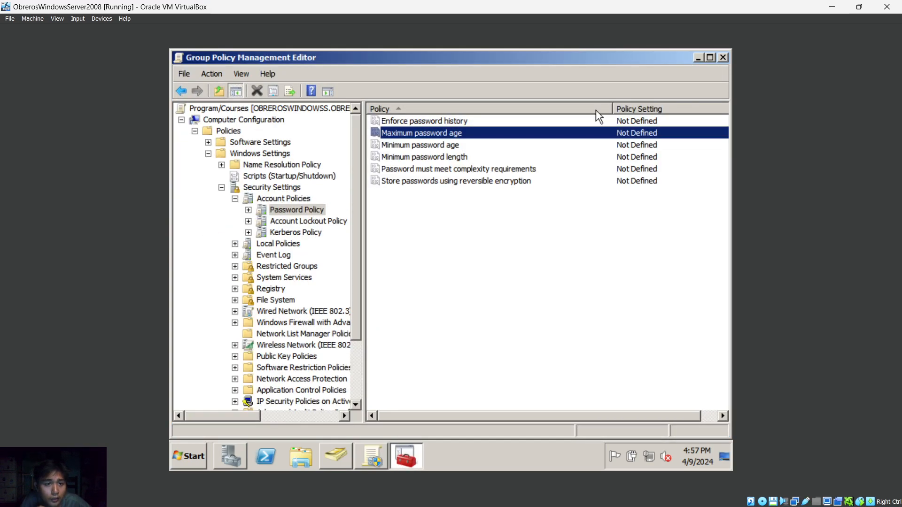
pyautogui.click(722, 58)
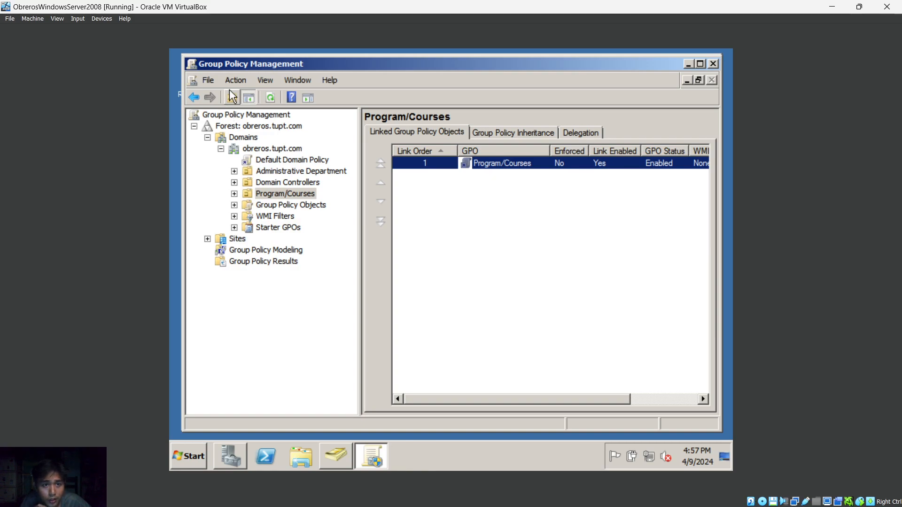
pyautogui.click(184, 452)
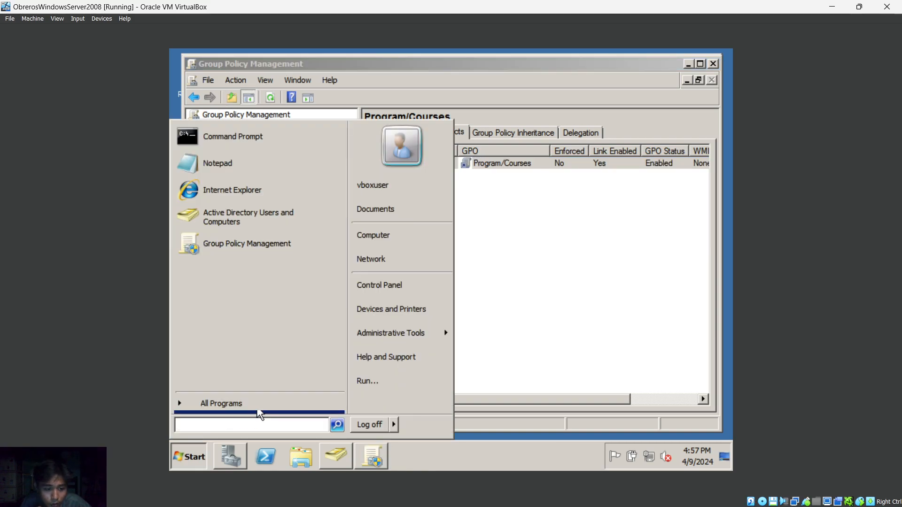
pyautogui.click(186, 457)
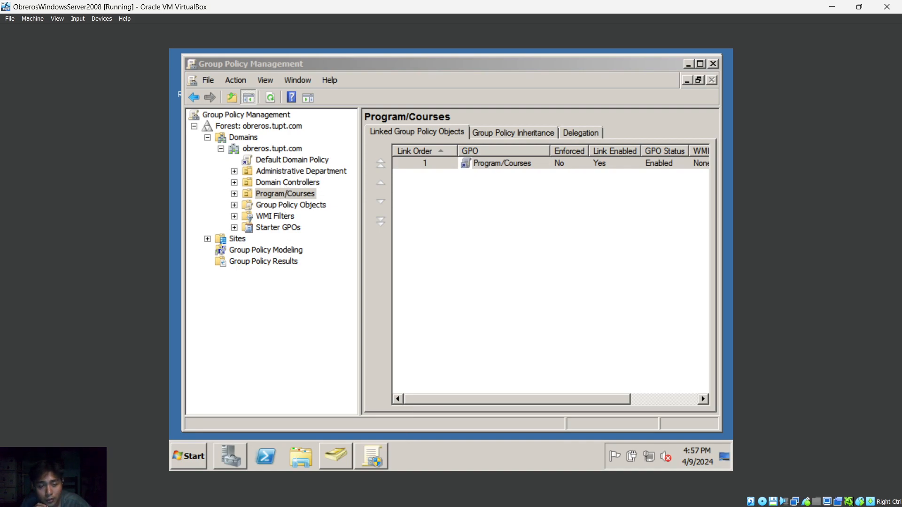
# Collapse the obreros.tupt.com forest and expand it again down to the containers of its domain
pyautogui.click(207, 138)
pyautogui.click(194, 127)
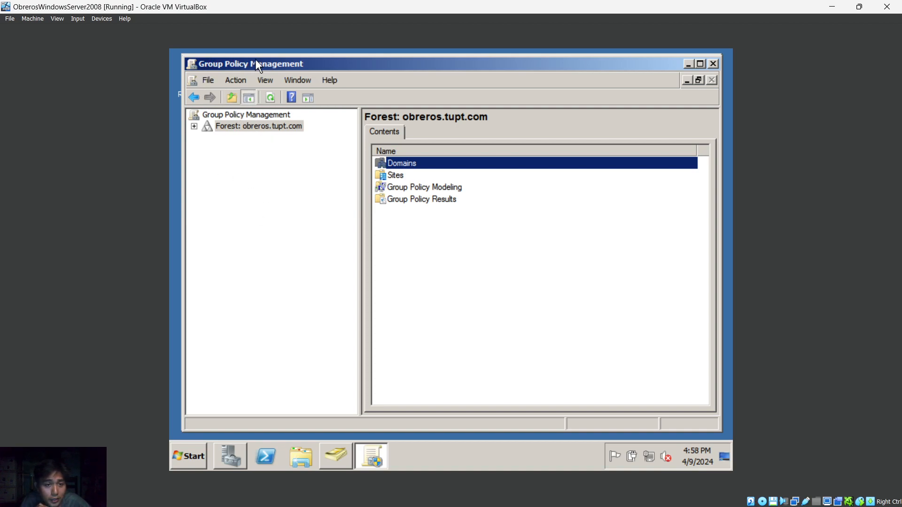
pyautogui.click(194, 126)
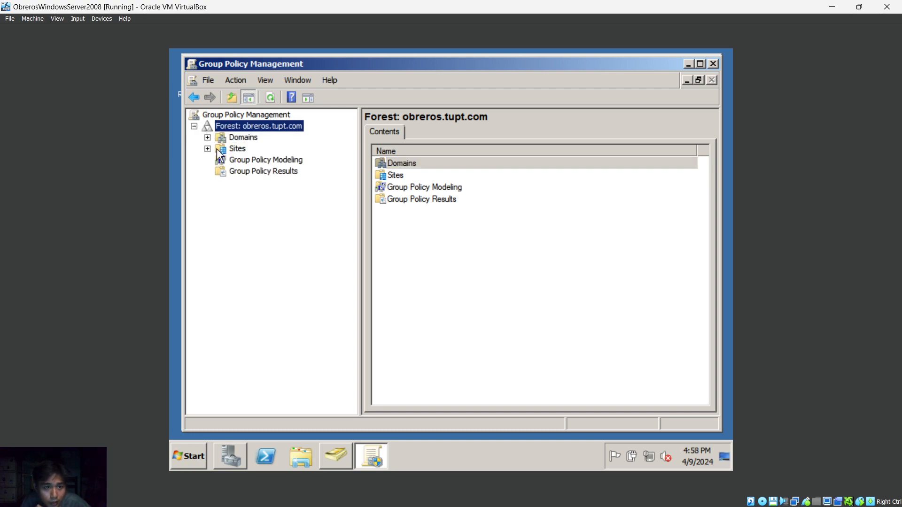
pyautogui.click(207, 139)
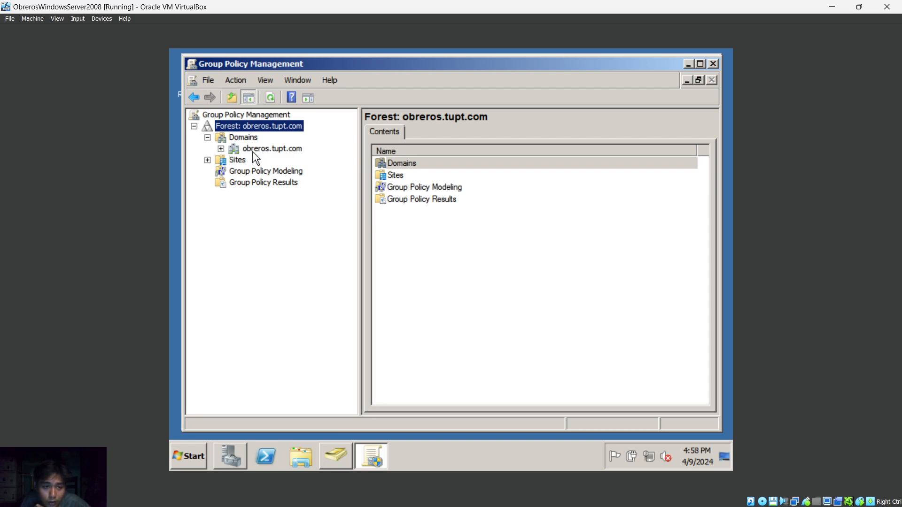
pyautogui.click(221, 149)
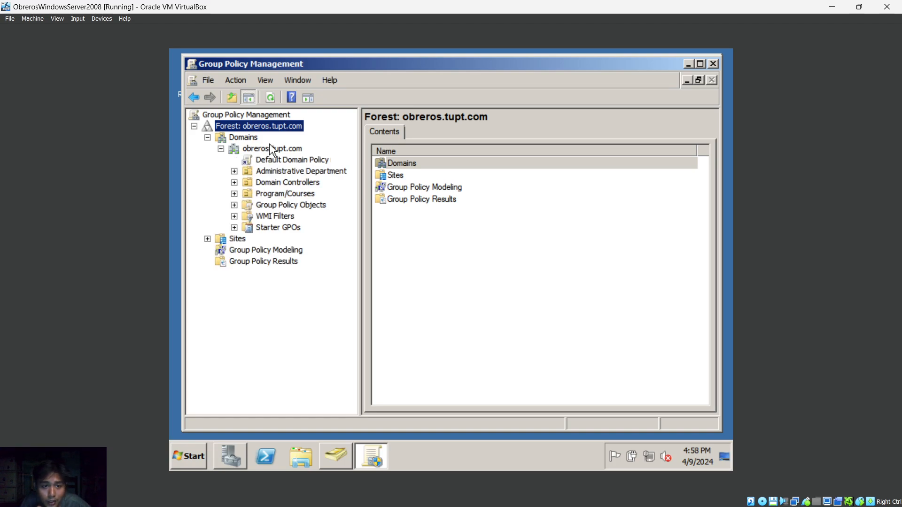
# Examine the Group Policy Objects linked to the Administrative Department and Program/Courses units
pyautogui.click(286, 172)
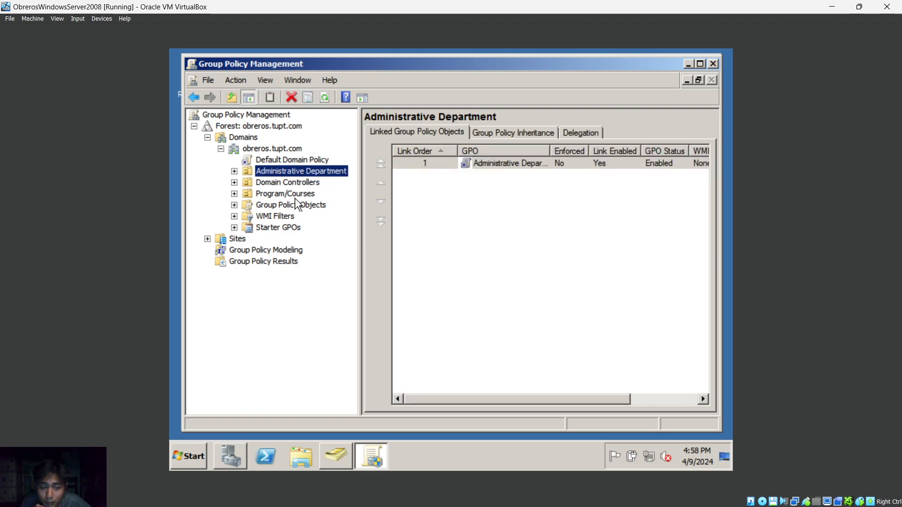
pyautogui.click(288, 195)
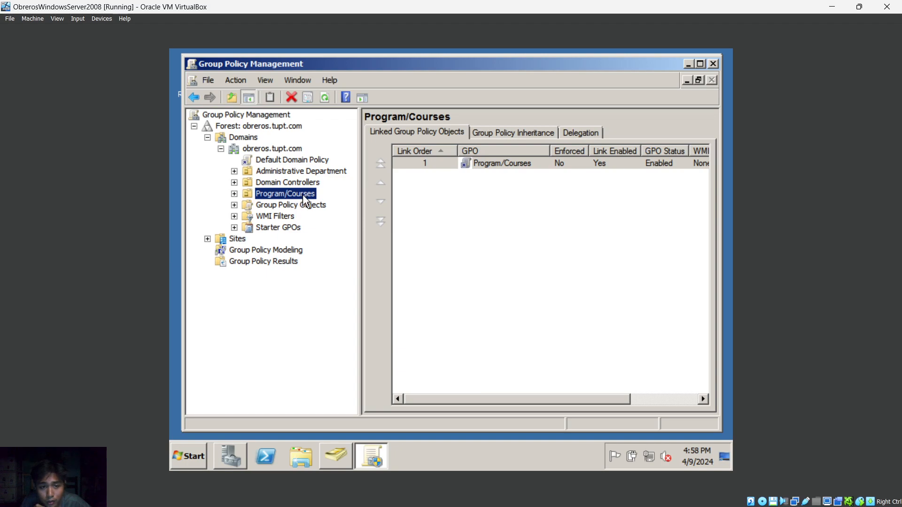
pyautogui.click(269, 172)
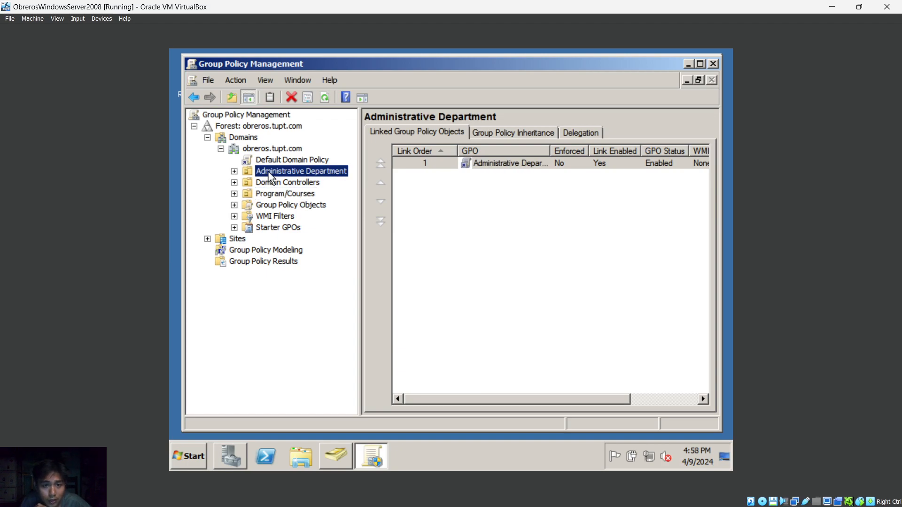
pyautogui.rightClick(271, 177)
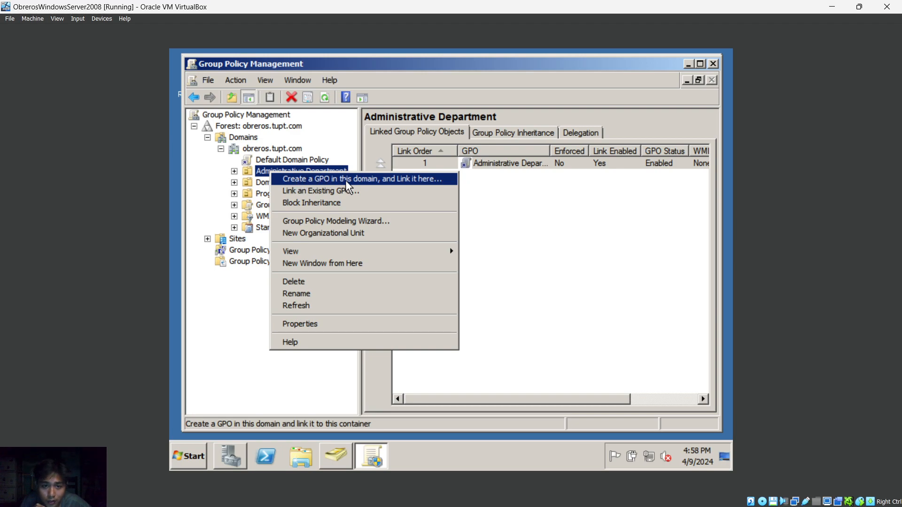
pyautogui.click(329, 181)
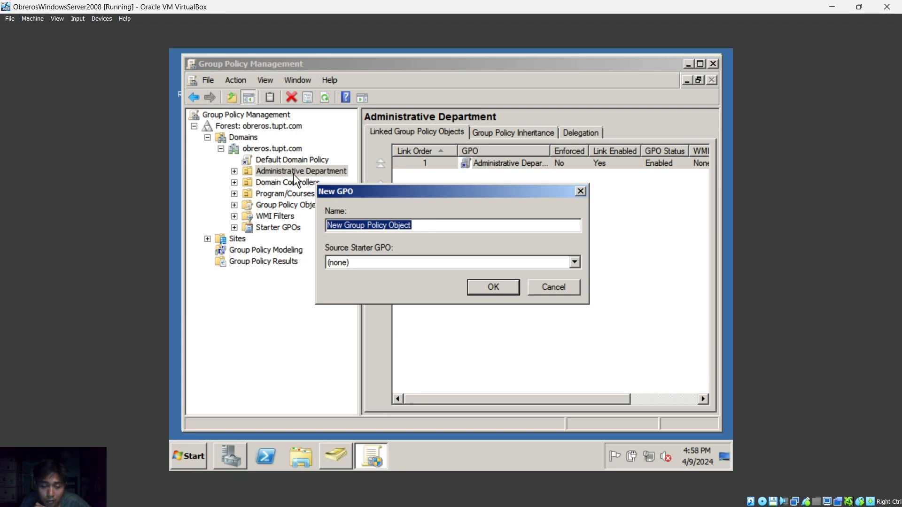
pyautogui.doubleClick(400, 225)
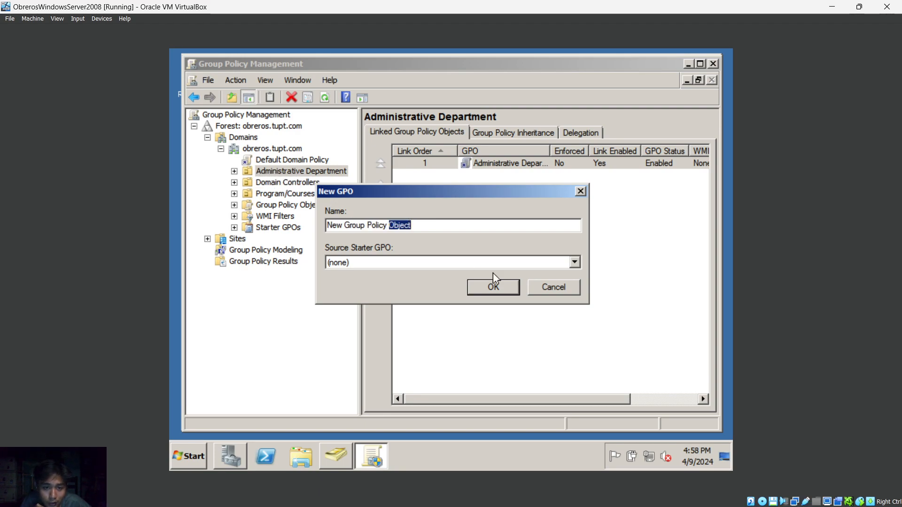
pyautogui.click(564, 288)
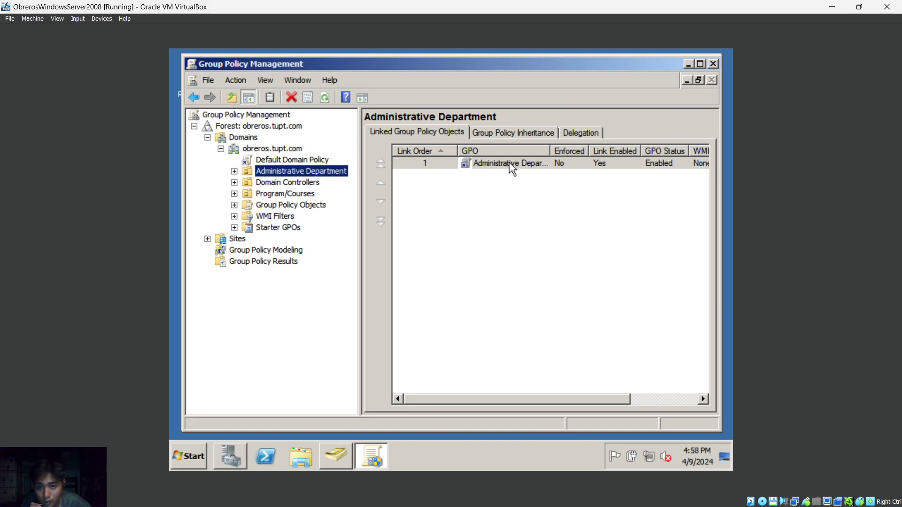
# Open the Group Policy Object linked to Administrative Department for editing
pyautogui.click(507, 167)
pyautogui.click(505, 167)
pyautogui.click(495, 208)
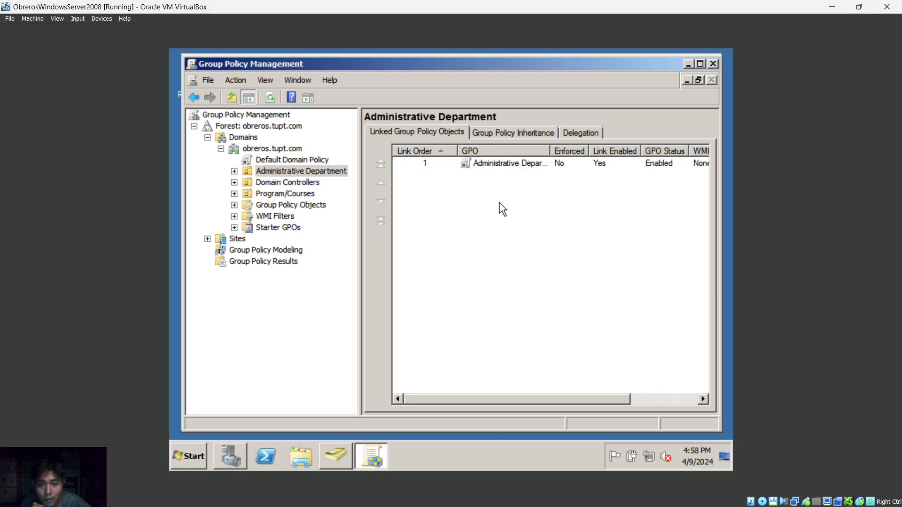
pyautogui.click(492, 169)
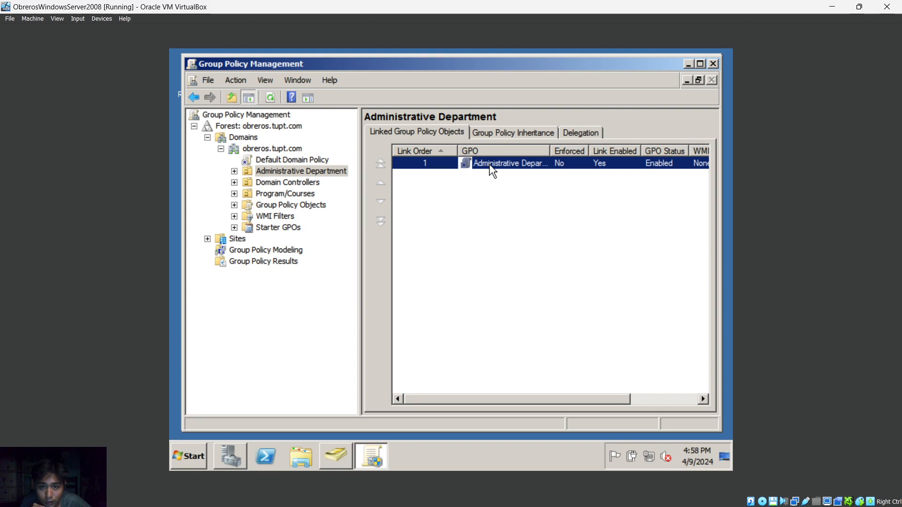
pyautogui.rightClick(492, 170)
pyautogui.click(511, 172)
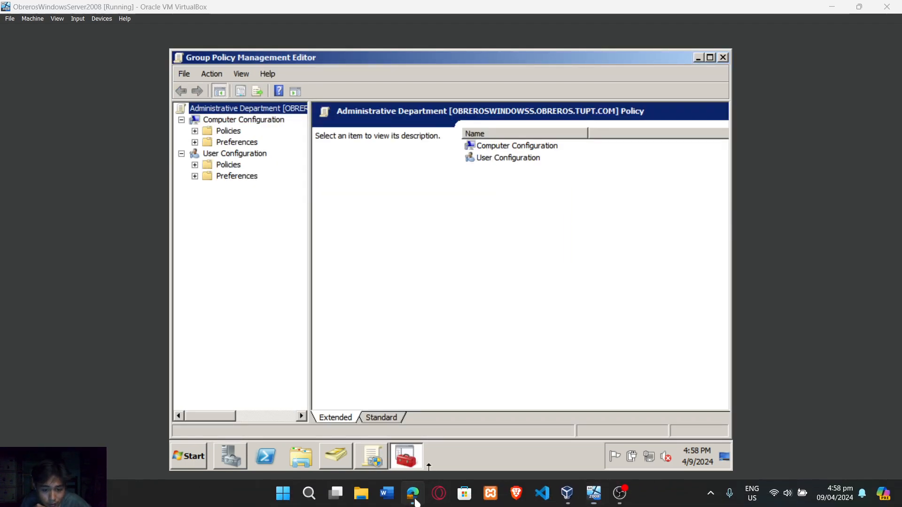
# Review the list of departments and the 30-day password change requirement in the Google Classroom assignment
pyautogui.click(413, 501)
pyautogui.click(90, 337)
pyautogui.doubleClick(90, 336)
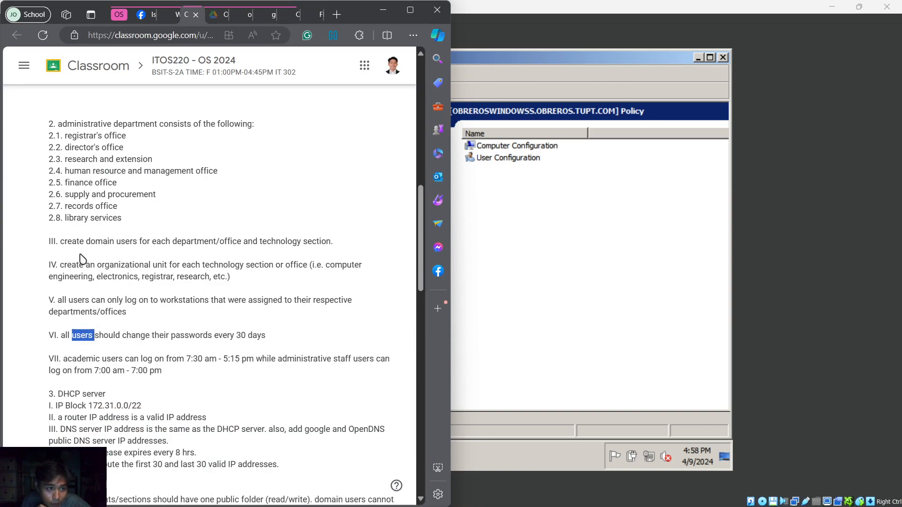
pyautogui.scroll(3, 82, 258)
pyautogui.moveTo(77, 263); pyautogui.dragTo(101, 266)
pyautogui.click(132, 309)
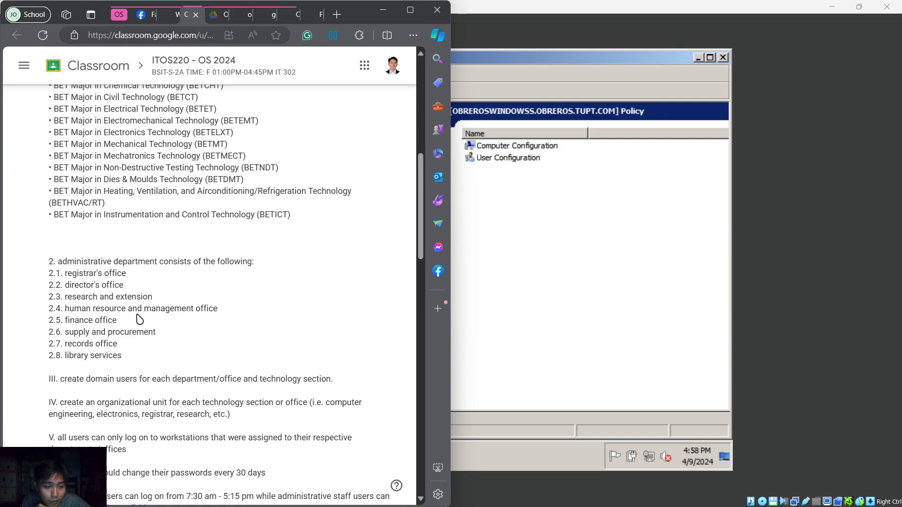
pyautogui.scroll(-4, 145, 324)
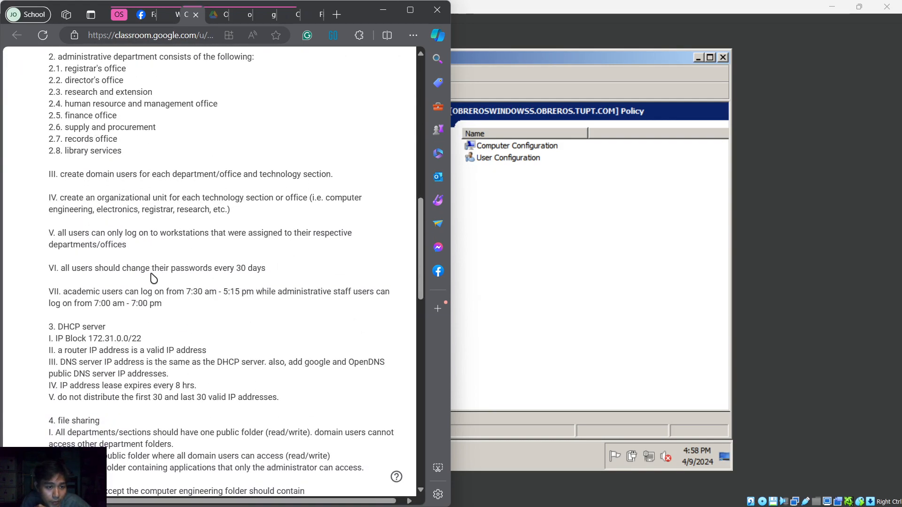
pyautogui.moveTo(170, 270); pyautogui.dragTo(191, 270)
pyautogui.click(225, 274)
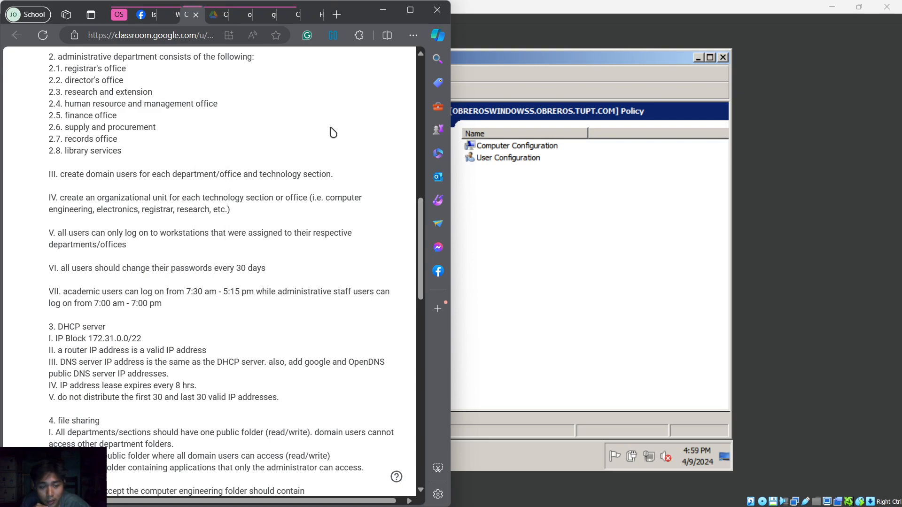
# Show the Password Policy settings under Computer Configuration's Windows security Account Policies for the Administrative Department policy
pyautogui.click(383, 11)
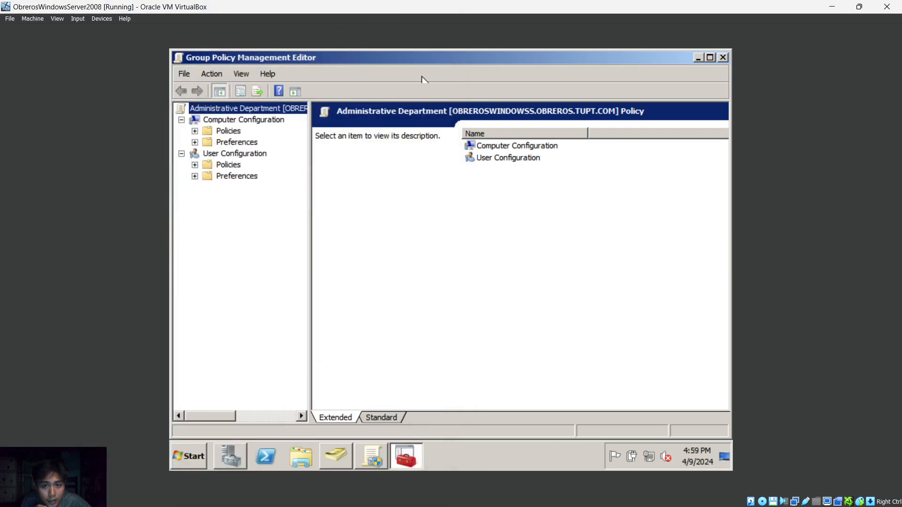
pyautogui.click(194, 131)
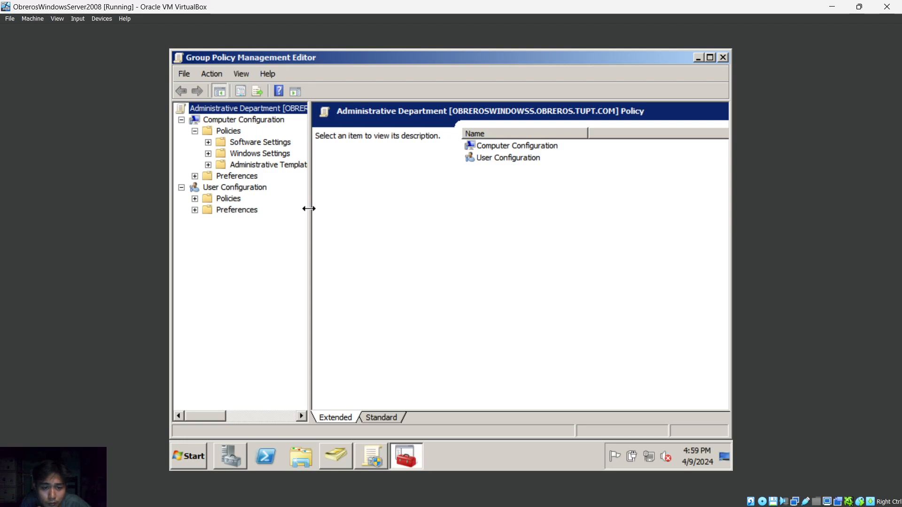
pyautogui.moveTo(308, 209); pyautogui.dragTo(462, 209)
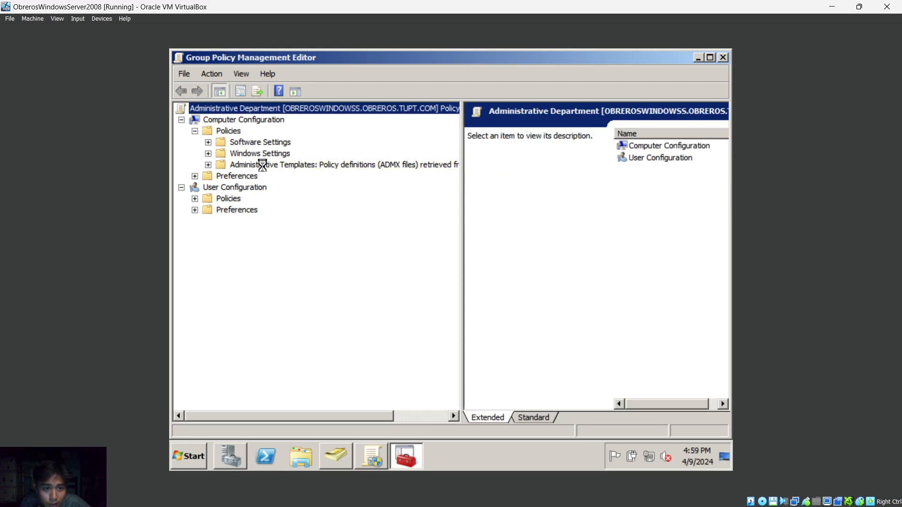
pyautogui.click(207, 154)
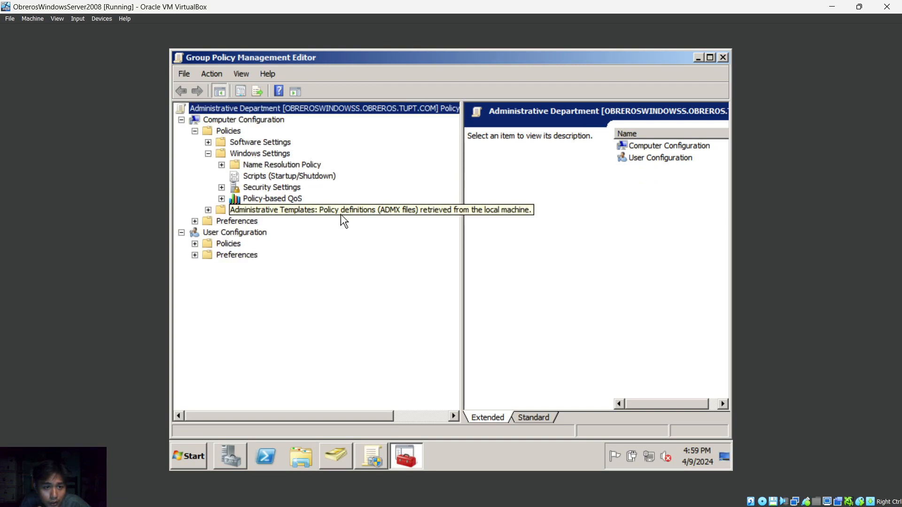
pyautogui.click(221, 187)
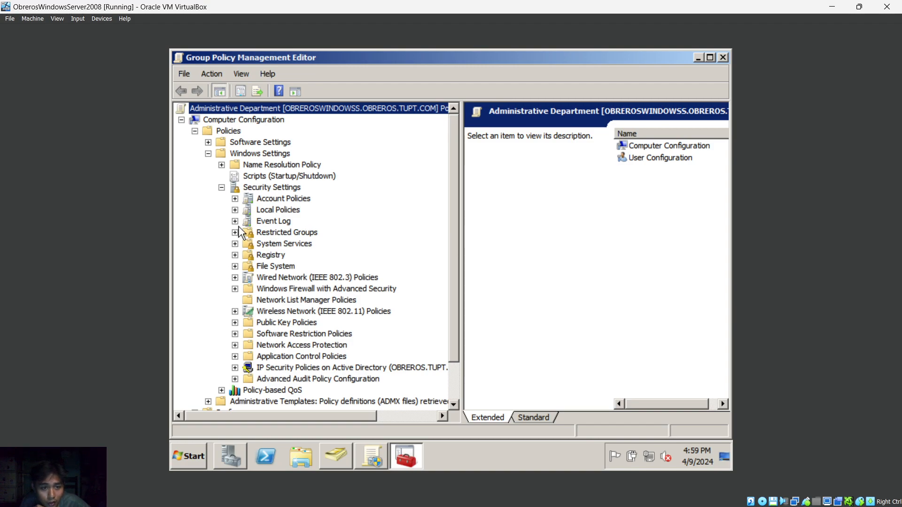
pyautogui.click(275, 202)
pyautogui.moveTo(461, 212)
pyautogui.mouseDown()
pyautogui.moveTo(333, 214)
pyautogui.moveTo(453, 221)
pyautogui.mouseUp()
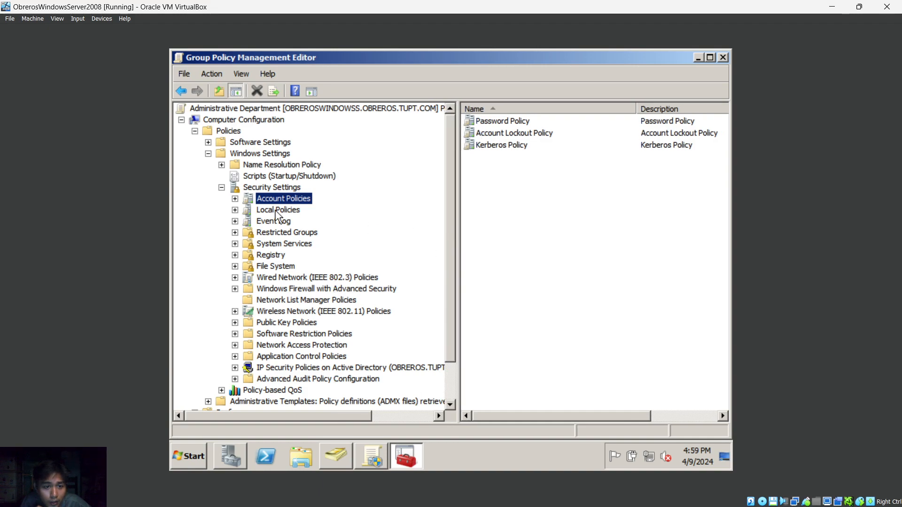
pyautogui.click(235, 199)
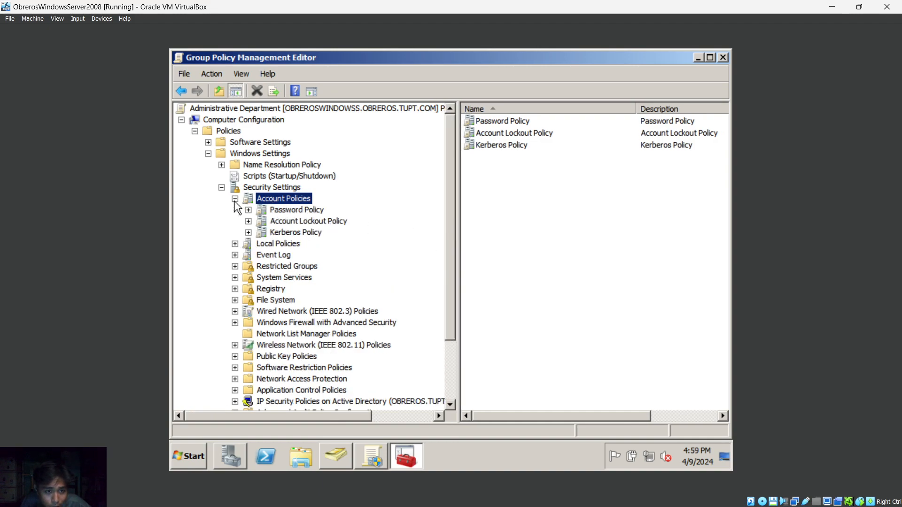
pyautogui.click(290, 211)
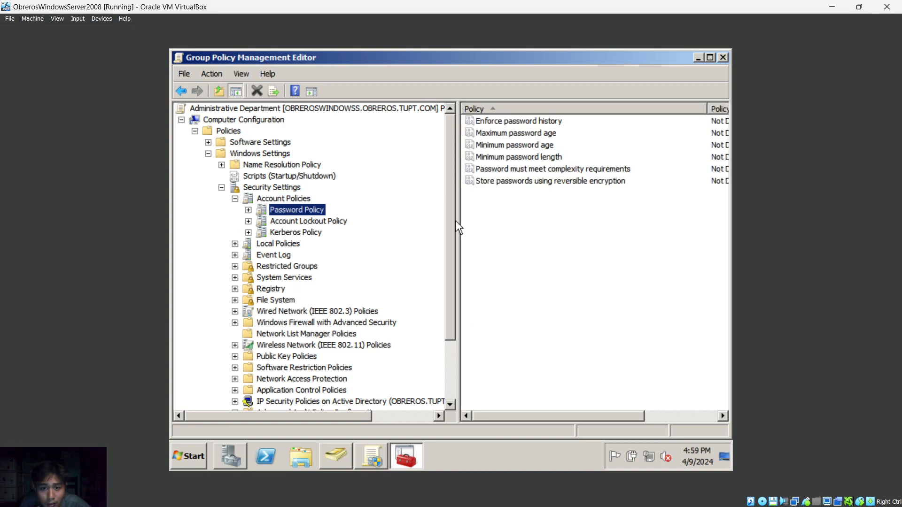
pyautogui.moveTo(459, 226); pyautogui.dragTo(285, 221)
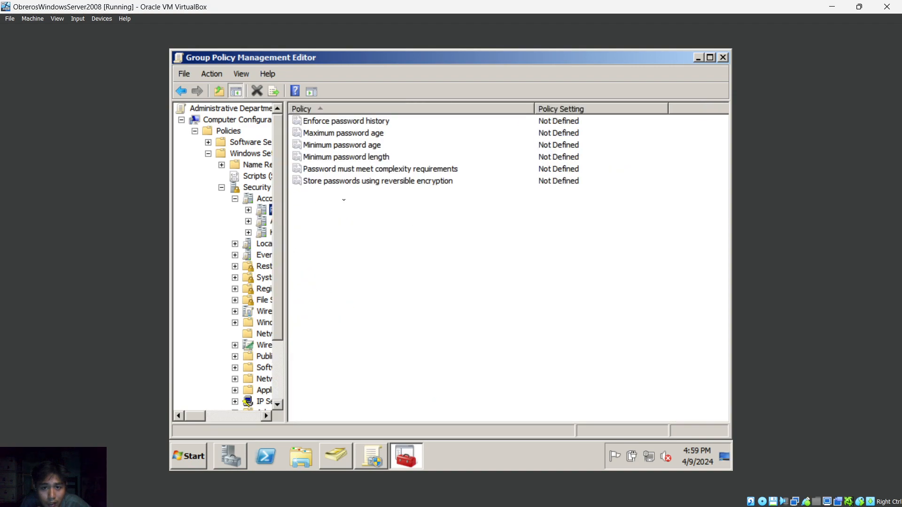
# Define the Maximum password age policy for Administrative Department so passwords expire in 30 days, checking the value against the assignment
pyautogui.click(340, 136)
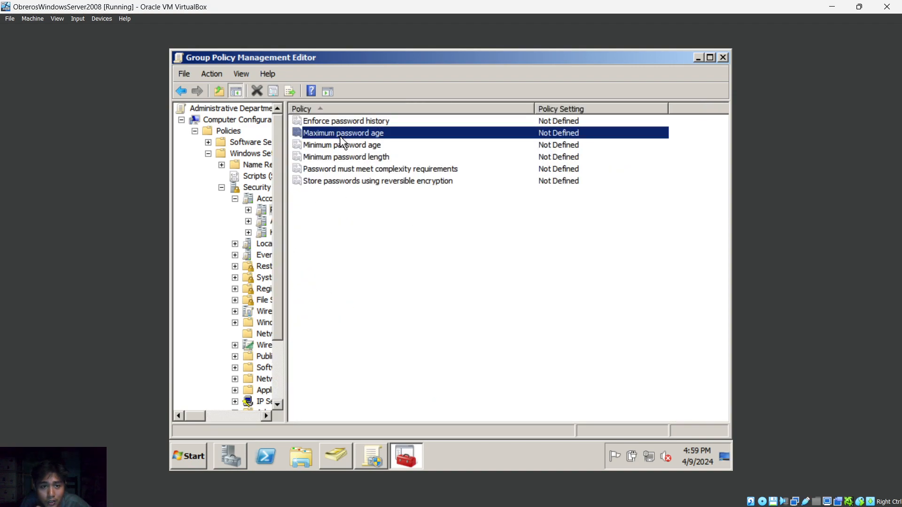
pyautogui.doubleClick(370, 134)
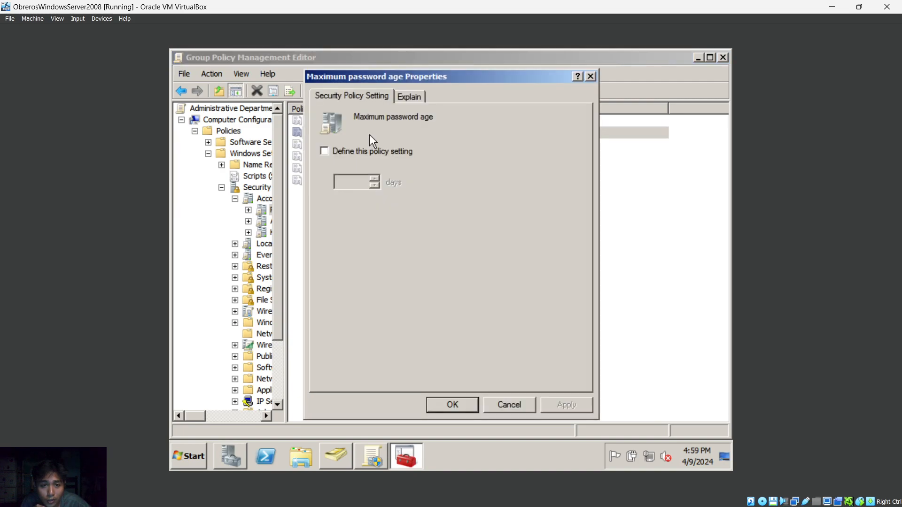
pyautogui.click(325, 151)
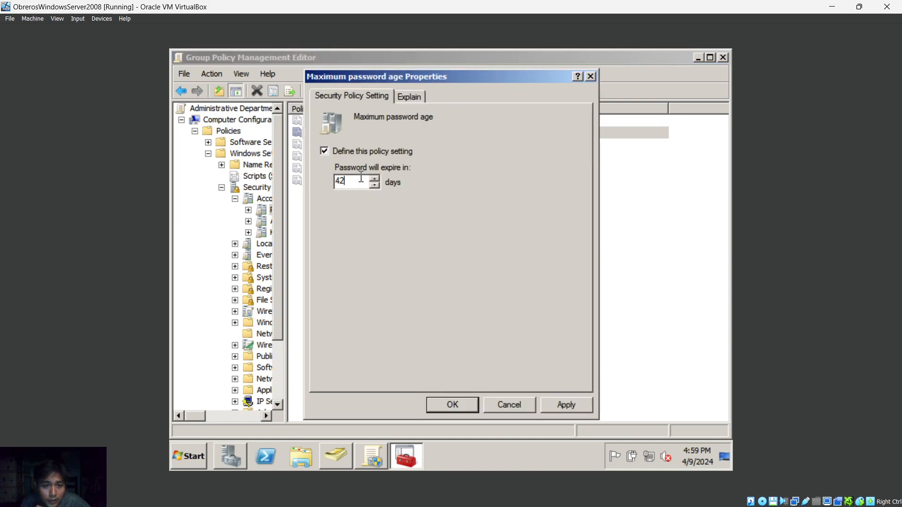
pyautogui.click(412, 493)
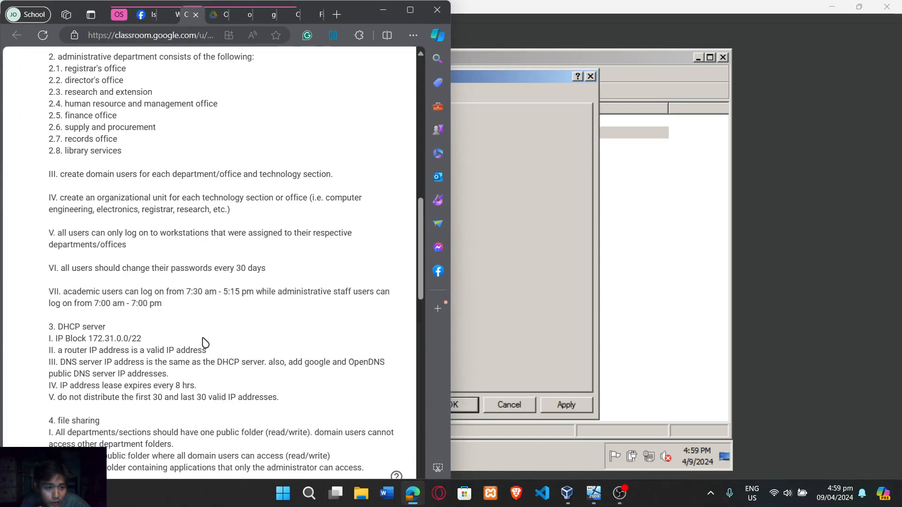
pyautogui.moveTo(242, 269); pyautogui.dragTo(261, 269)
pyautogui.click(383, 10)
pyautogui.click(375, 186)
pyautogui.click(375, 185)
pyautogui.click(375, 186)
pyautogui.click(375, 185)
pyautogui.click(375, 185)
# Apply the maximum age with the suggested 29-day Minimum password age, and close the Administrative Department policy editor
pyautogui.click(569, 405)
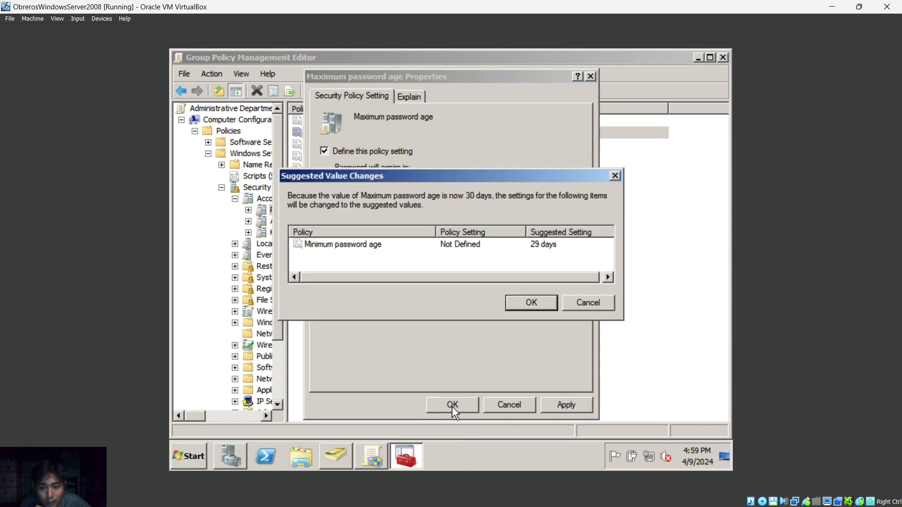
pyautogui.click(530, 303)
pyautogui.click(449, 405)
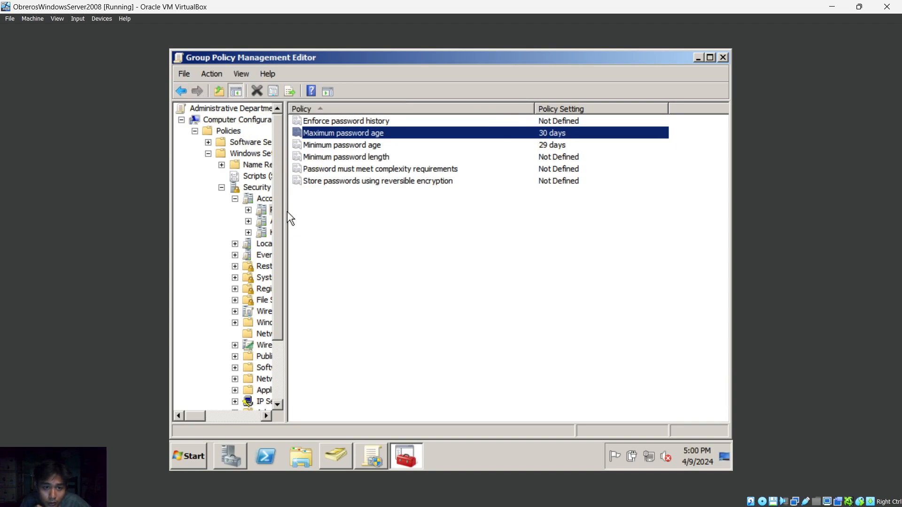
pyautogui.moveTo(285, 209); pyautogui.dragTo(484, 212)
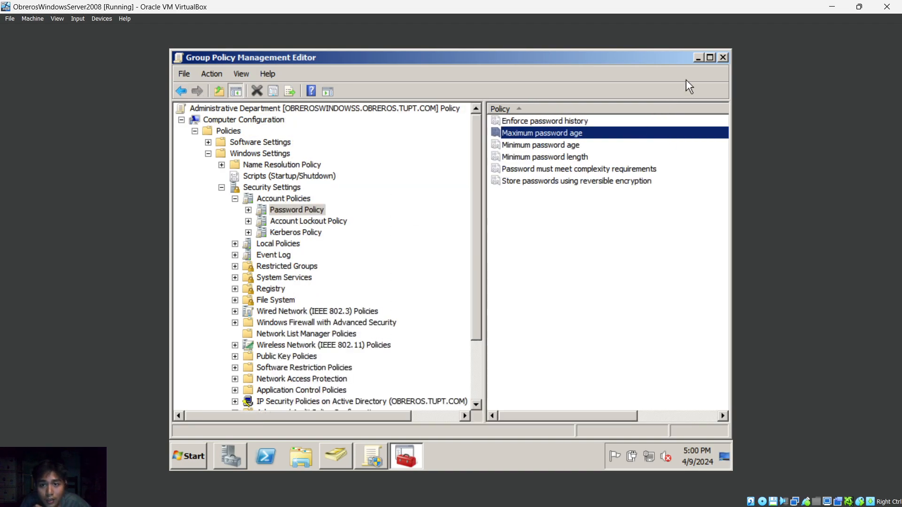
pyautogui.click(722, 57)
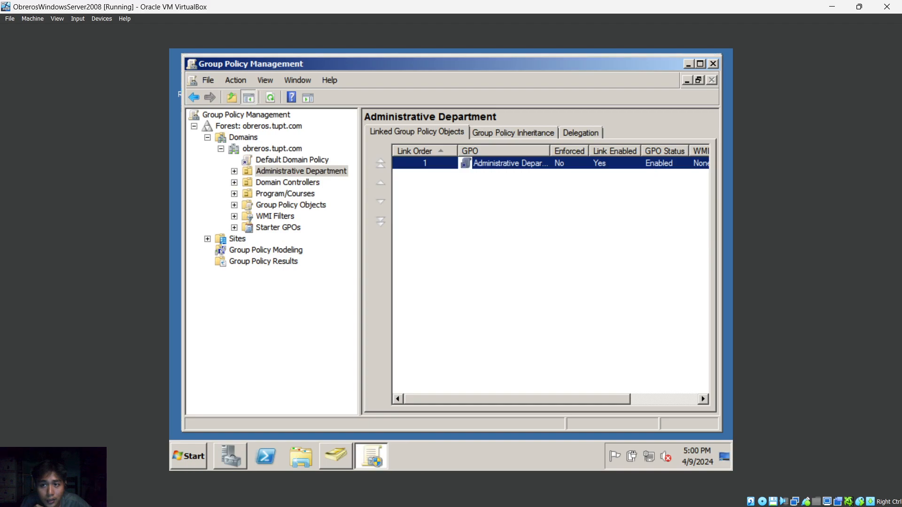
# Open the Group Policy Object linked to the Program/Courses unit for editing
pyautogui.click(287, 194)
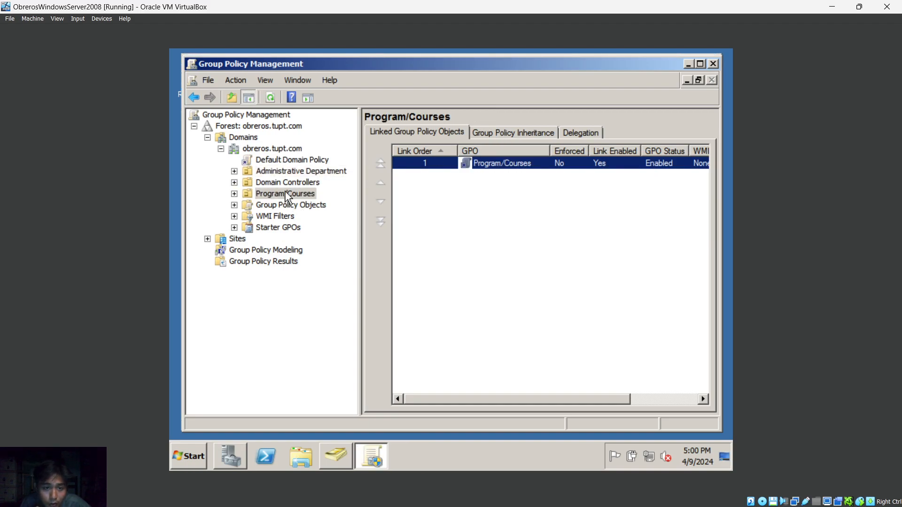
pyautogui.rightClick(288, 197)
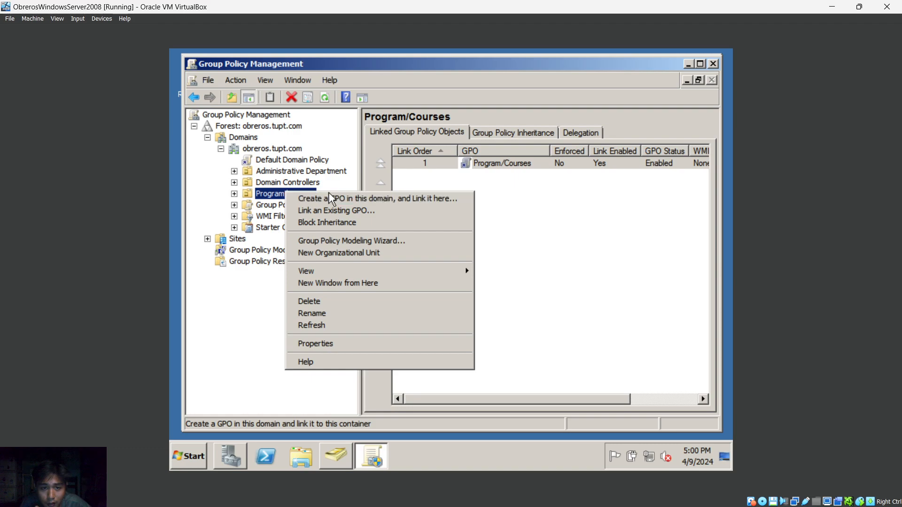
pyautogui.click(585, 213)
pyautogui.rightClick(503, 164)
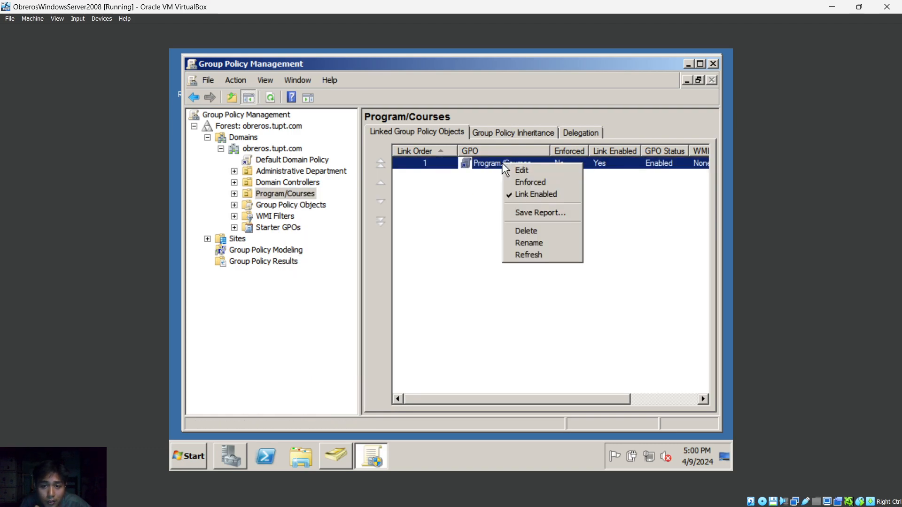
pyautogui.click(521, 169)
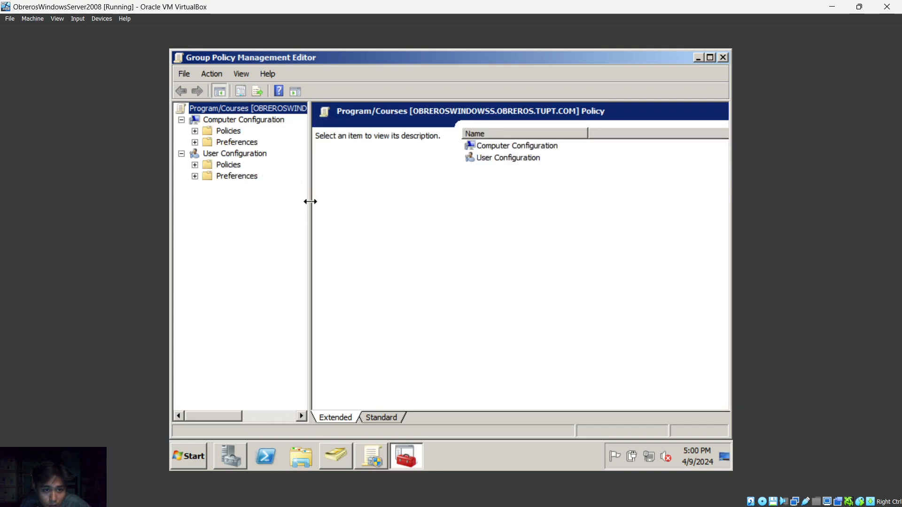
# Show the Password Policy settings under Computer Configuration's Windows security Account Policies for the Program/Courses policy
pyautogui.moveTo(310, 202); pyautogui.dragTo(393, 202)
pyautogui.click(195, 130)
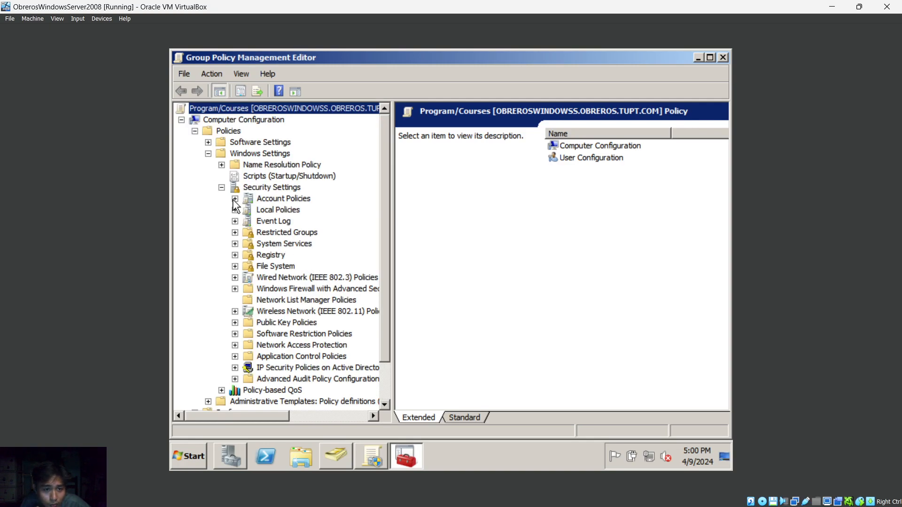
pyautogui.click(234, 199)
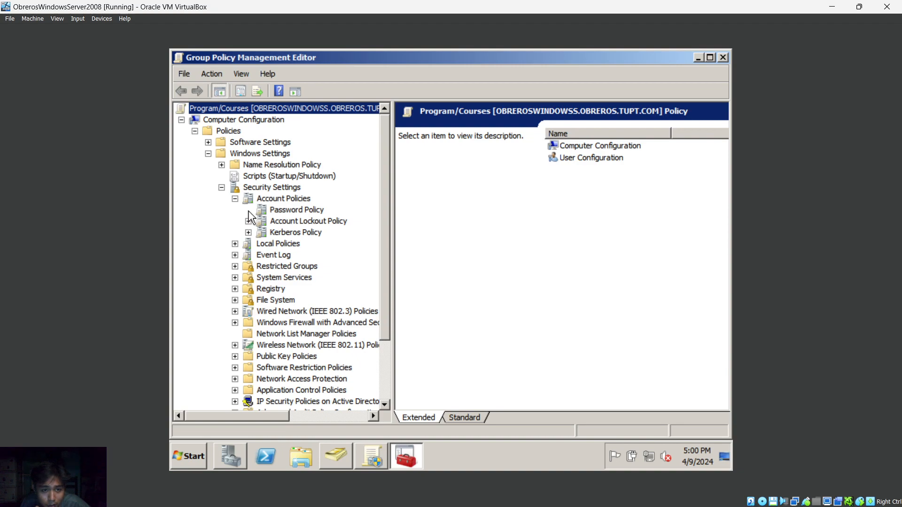
pyautogui.click(312, 210)
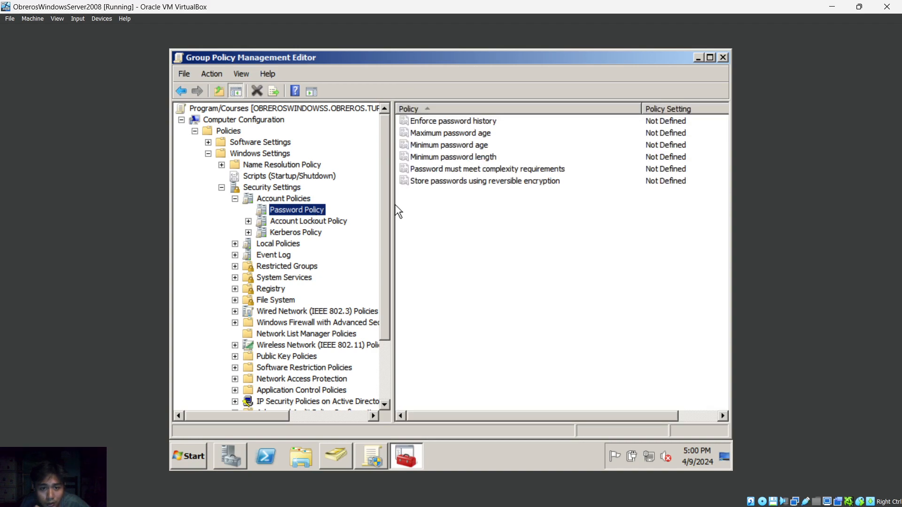
# Define the Program/Courses Maximum password age as 30 days, accept the suggested 29-day minimum age, and close the policy editor
pyautogui.click(459, 136)
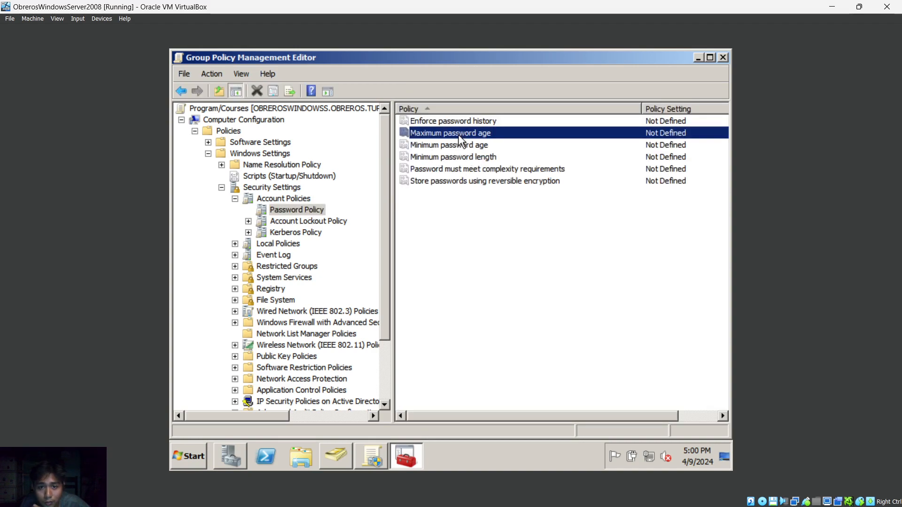
pyautogui.doubleClick(459, 136)
pyautogui.click(324, 152)
pyautogui.moveTo(374, 185); pyautogui.dragTo(372, 184)
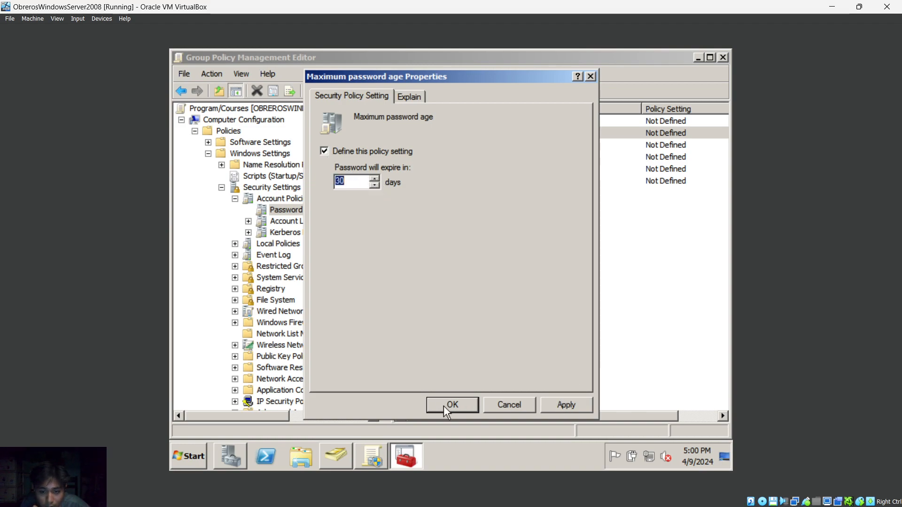
pyautogui.click(563, 407)
pyautogui.click(518, 303)
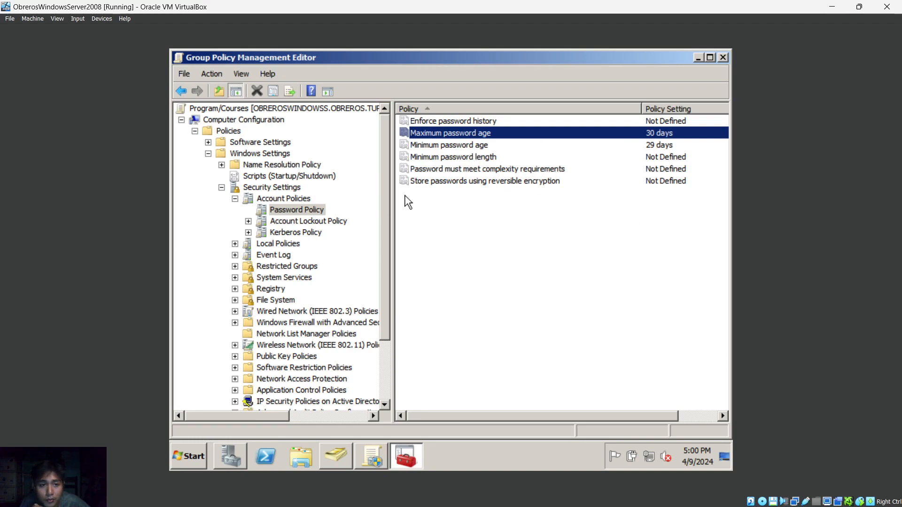
pyautogui.click(722, 58)
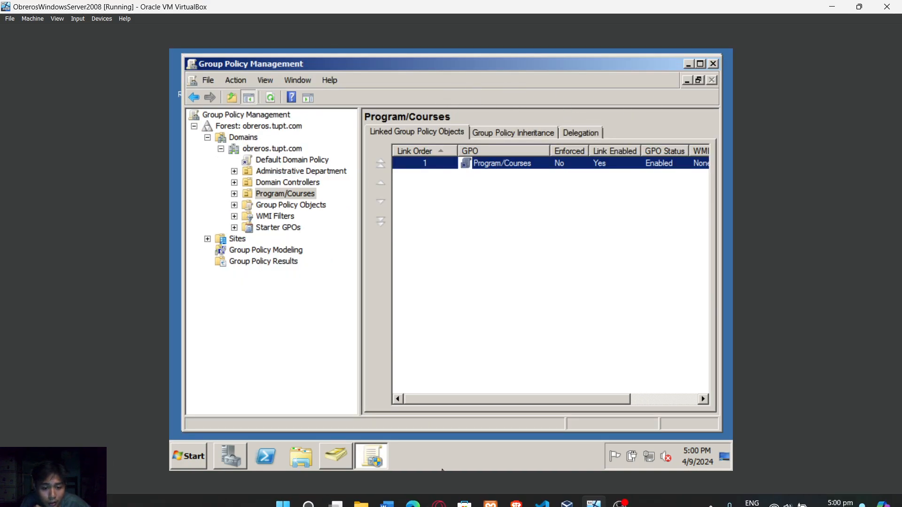
# Review the 30-day password change and the academic and administrative logon hours requirements in the Google Classroom assignment
pyautogui.click(436, 497)
pyautogui.click(72, 271)
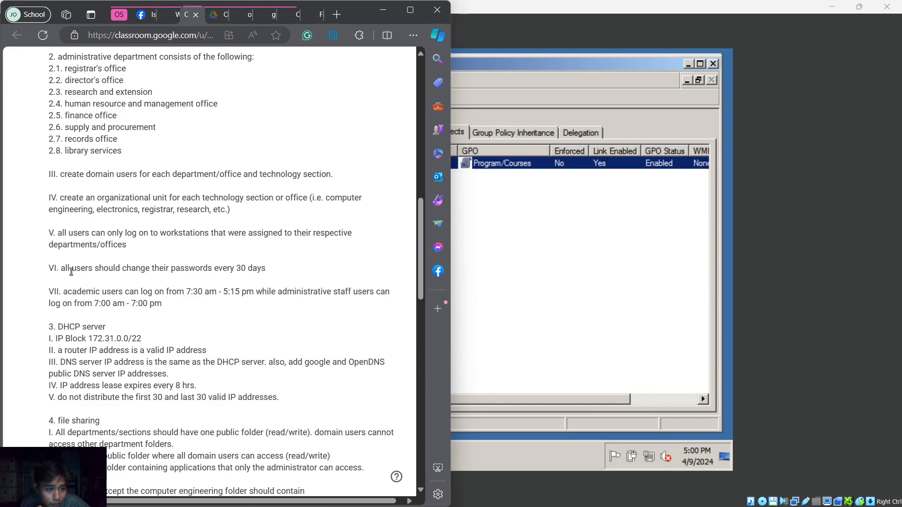
pyautogui.moveTo(66, 271); pyautogui.dragTo(268, 272)
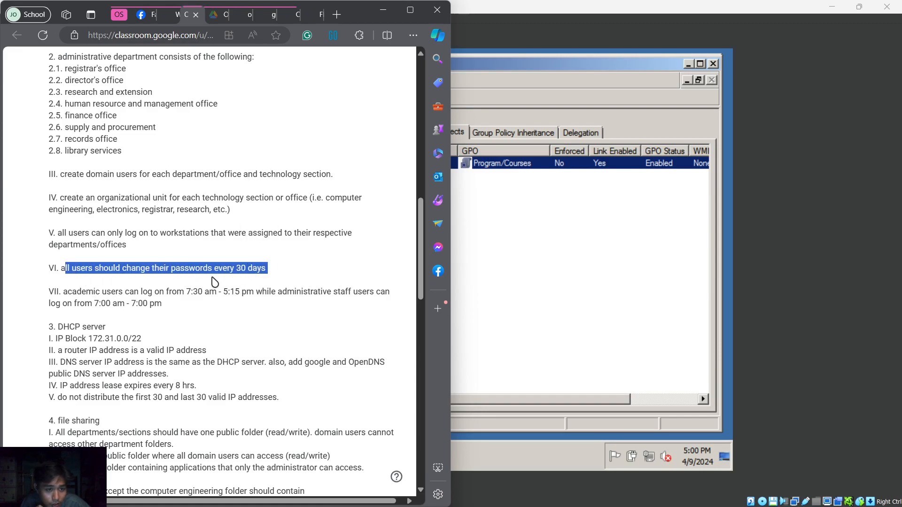
pyautogui.click(215, 282)
pyautogui.moveTo(63, 294); pyautogui.dragTo(203, 296)
pyautogui.click(204, 291)
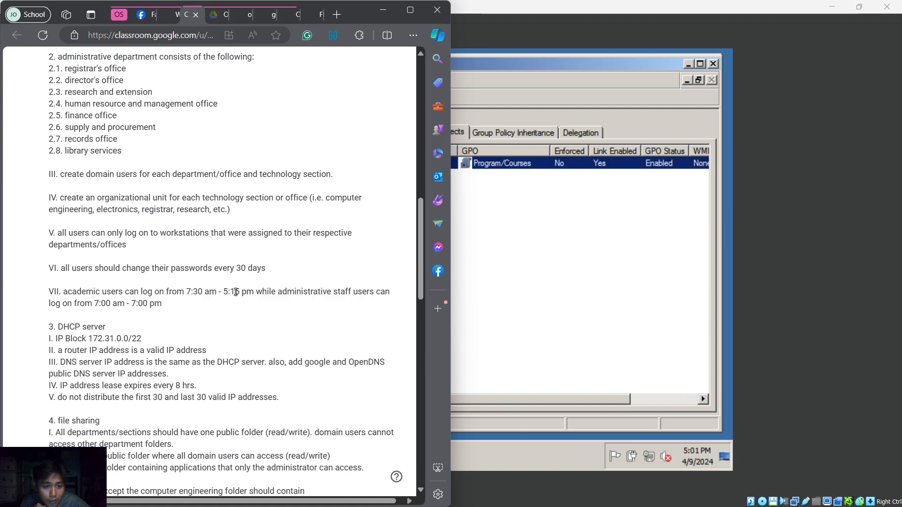
pyautogui.click(383, 10)
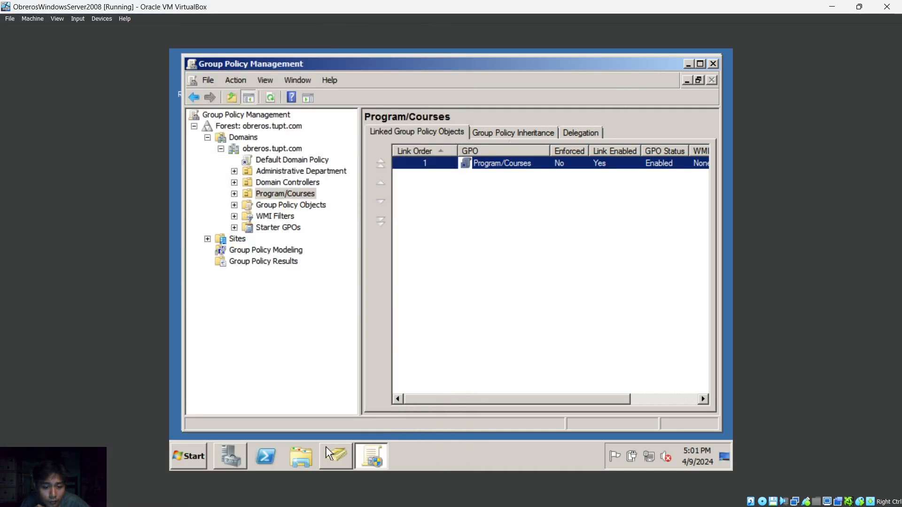
# Switch to Active Directory Users and Computers and open the Bachelor of Science in Information Technology unit under Program/Courses, BS Degree Program
pyautogui.click(348, 454)
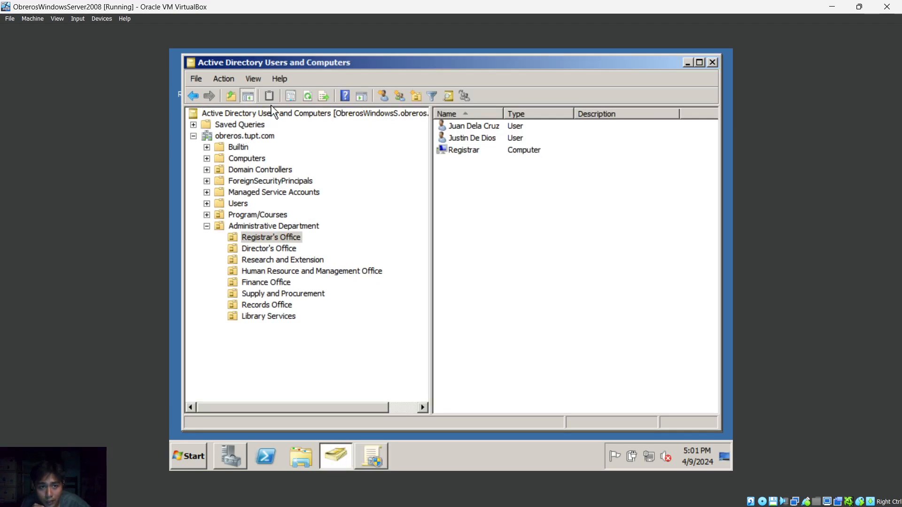
pyautogui.click(207, 226)
pyautogui.click(206, 215)
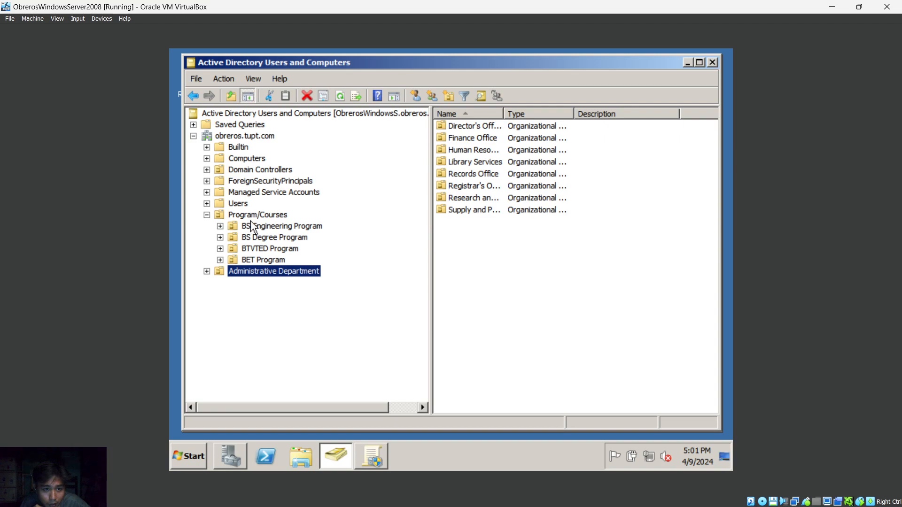
pyautogui.click(220, 237)
pyautogui.click(272, 249)
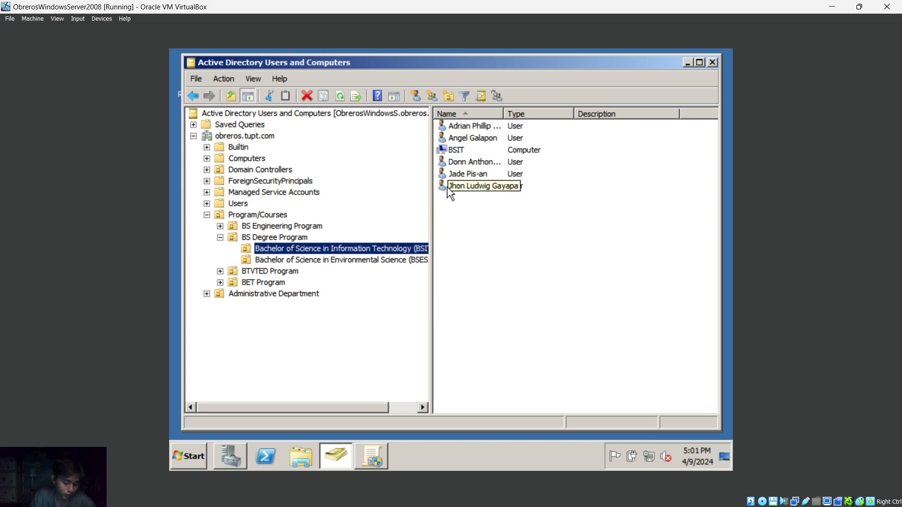
# Select the five user accounts in the Bachelor of Science in Information Technology unit and open their shared properties
pyautogui.click(451, 187)
pyautogui.keyDown('ctrl'); pyautogui.click(452, 175); pyautogui.keyUp('ctrl')
pyautogui.keyDown('ctrl'); pyautogui.click(453, 163); pyautogui.keyUp('ctrl')
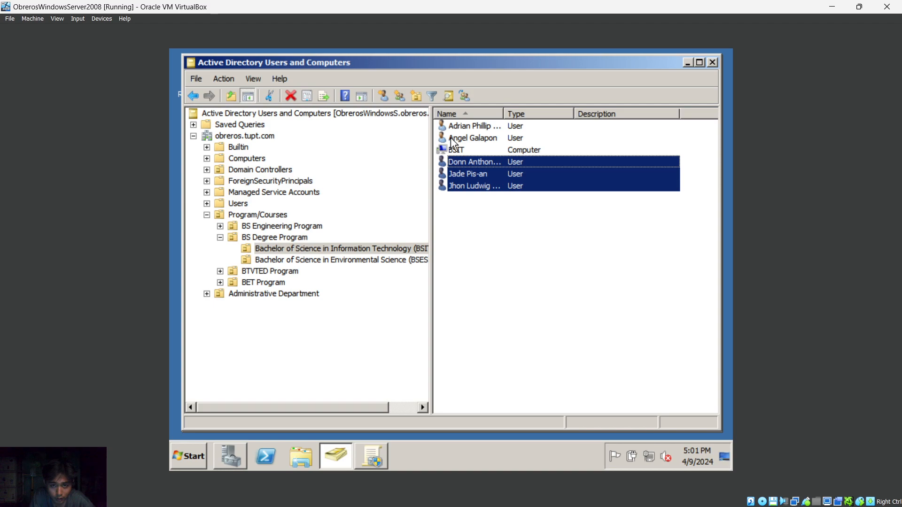
pyautogui.keyDown('ctrl'); pyautogui.click(454, 139); pyautogui.keyUp('ctrl')
pyautogui.keyDown('ctrl'); pyautogui.click(450, 128); pyautogui.keyUp('ctrl')
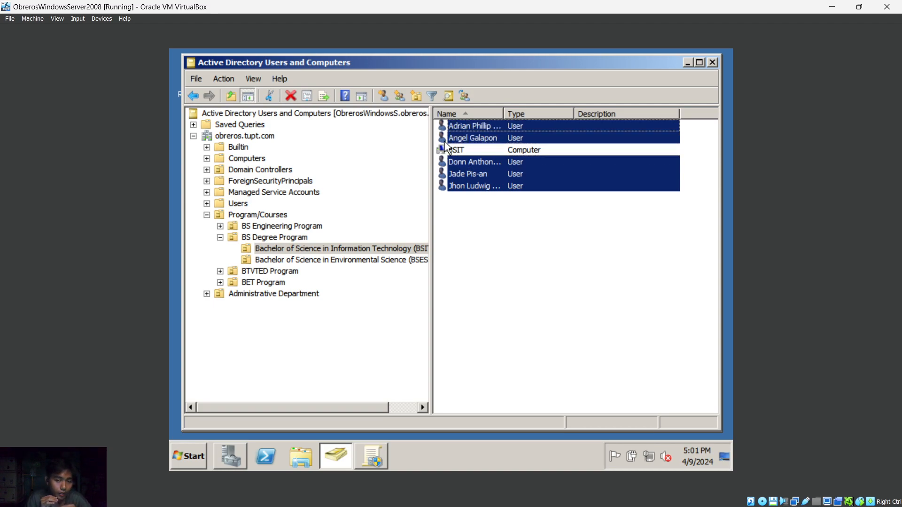
pyautogui.rightClick(473, 169)
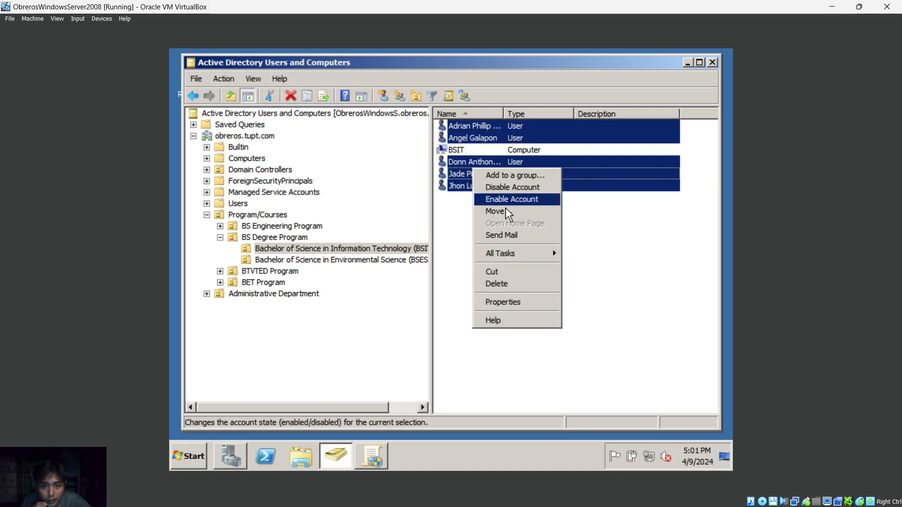
pyautogui.click(501, 301)
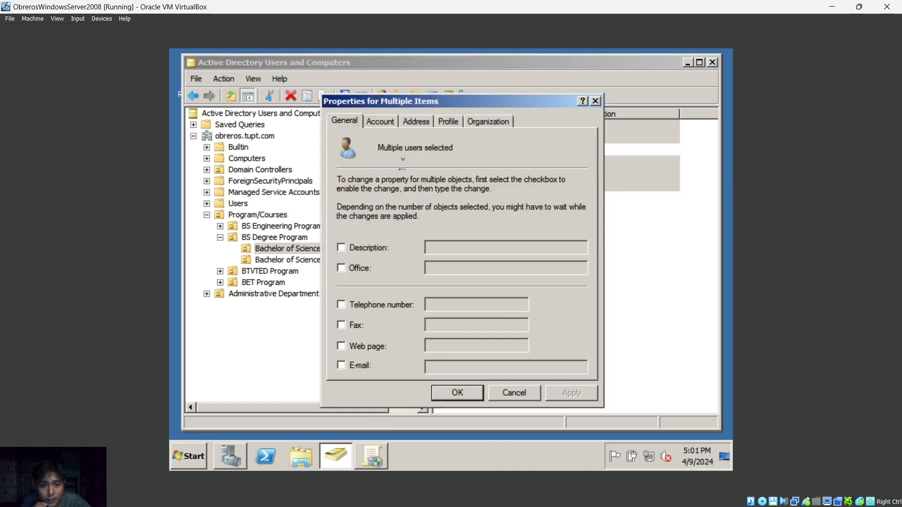
# Enable the logon hours setting for the selected users and deny logon for every day and hour
pyautogui.click(378, 121)
pyautogui.click(343, 214)
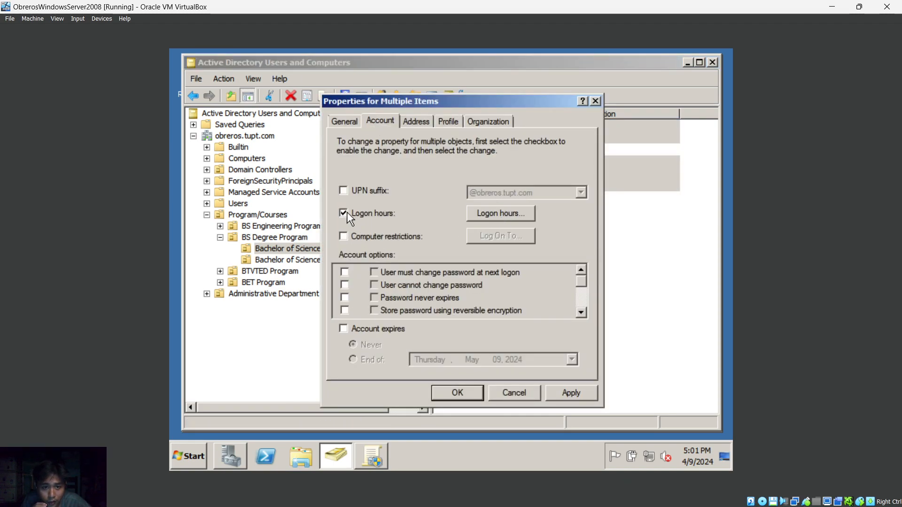
pyautogui.click(486, 213)
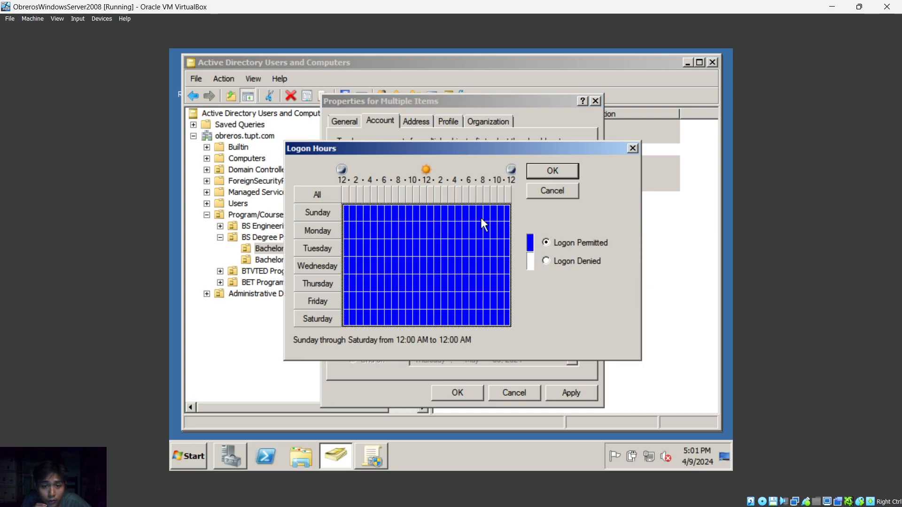
pyautogui.click(546, 261)
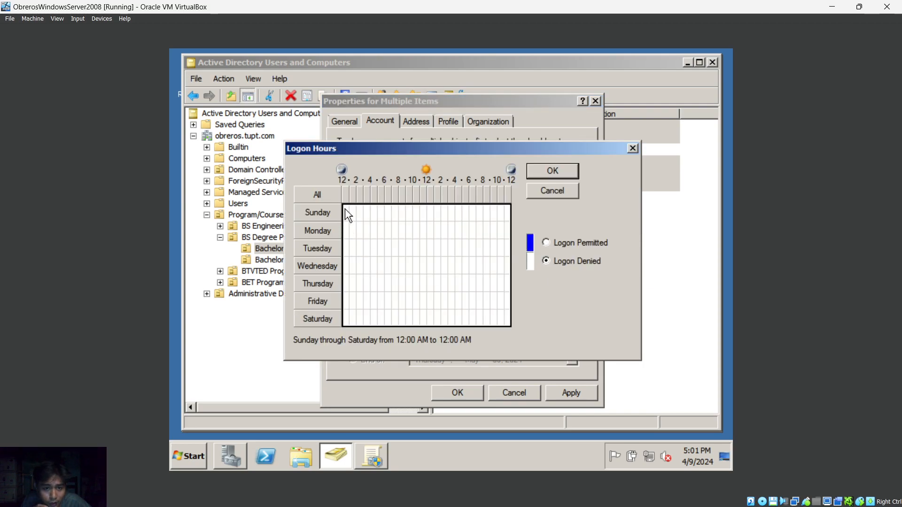
# Check the academic and administrative logon times in the Google Classroom assignment and return to the virtual machine
pyautogui.moveTo(449, 506)
pyautogui.click(410, 499)
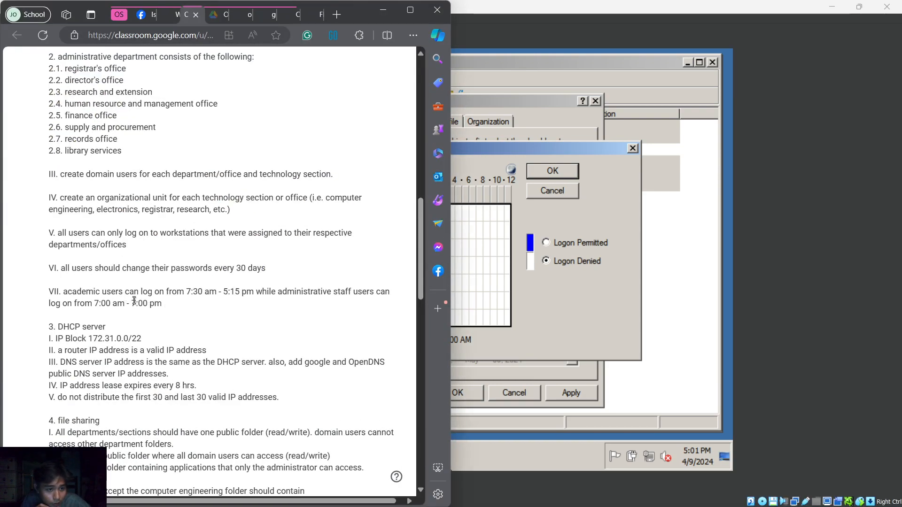
pyautogui.moveTo(186, 292); pyautogui.dragTo(226, 300)
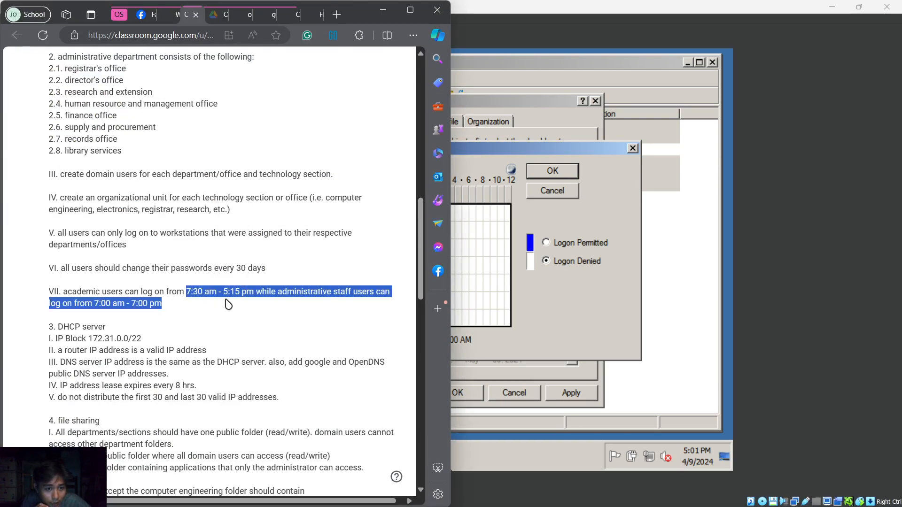
pyautogui.click(383, 10)
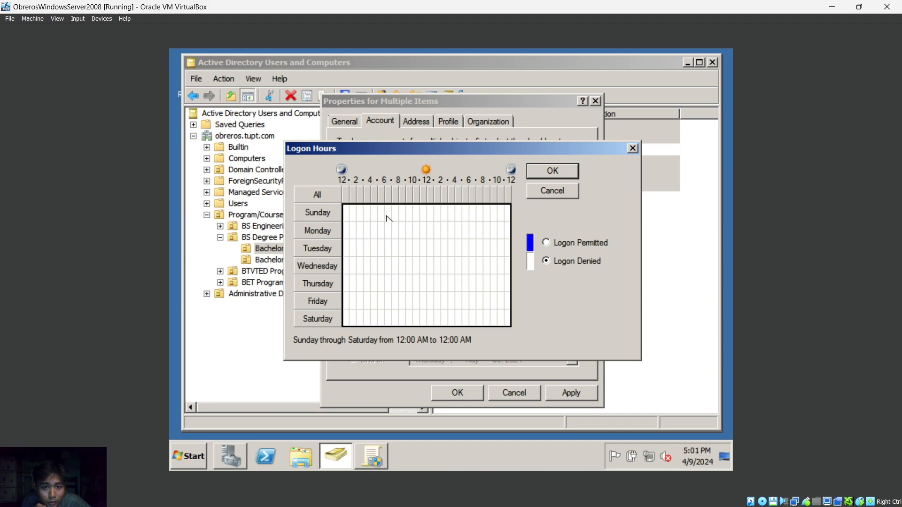
# Permit logon Monday through Friday from 6:00 AM to 6:00 PM for the five users and apply the change
pyautogui.click(388, 230)
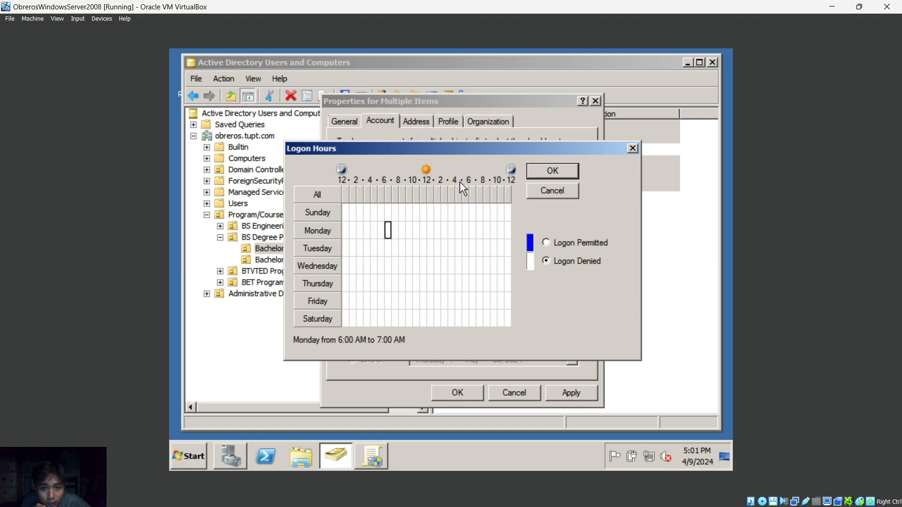
pyautogui.moveTo(391, 231); pyautogui.dragTo(467, 303)
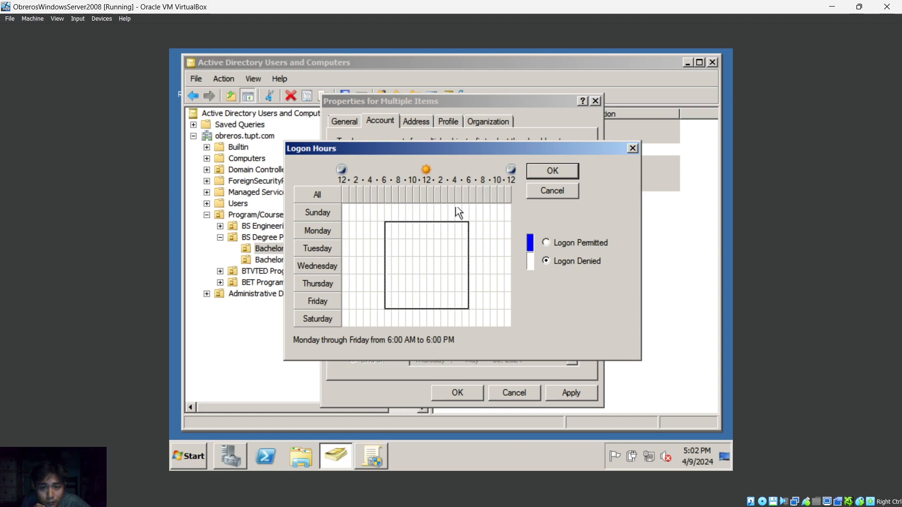
pyautogui.click(545, 243)
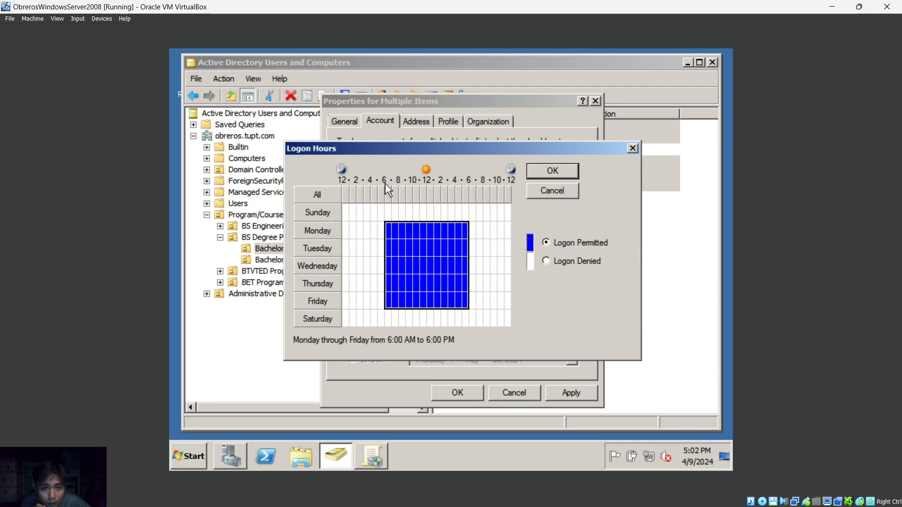
pyautogui.click(537, 173)
pyautogui.click(567, 392)
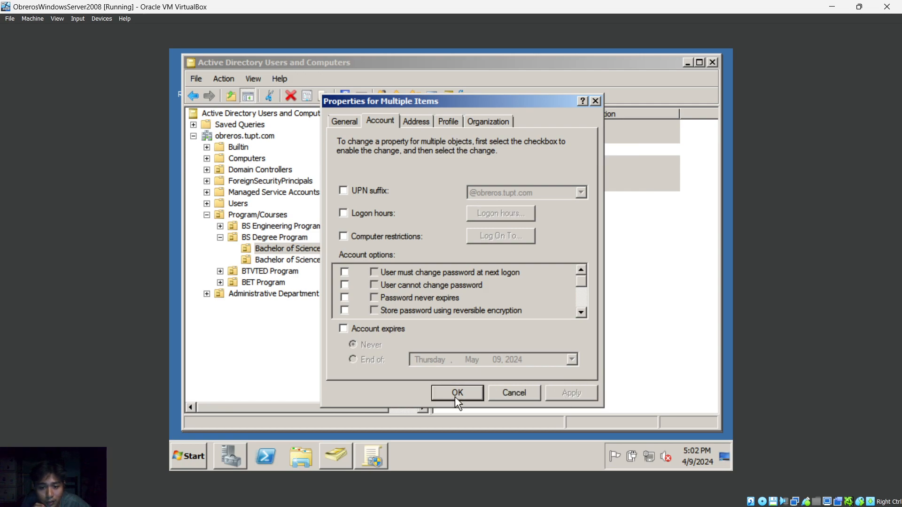
pyautogui.click(455, 394)
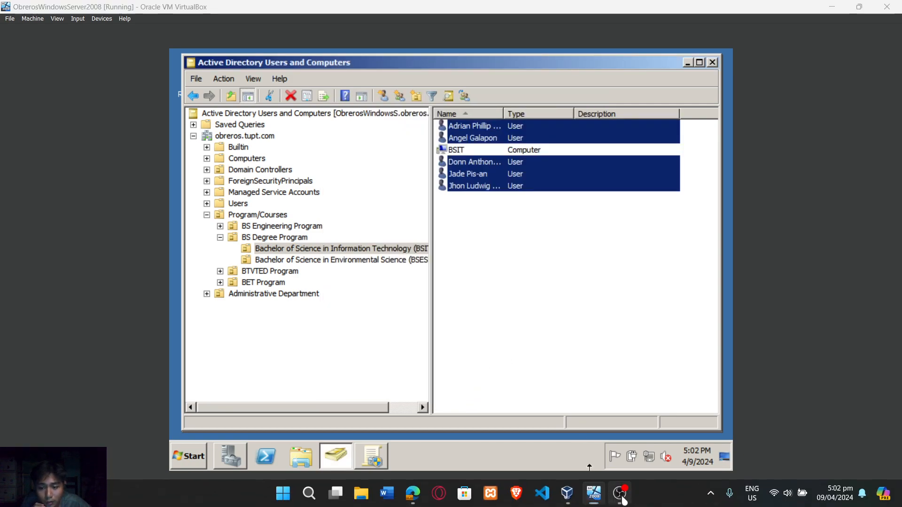
pyautogui.click(622, 499)
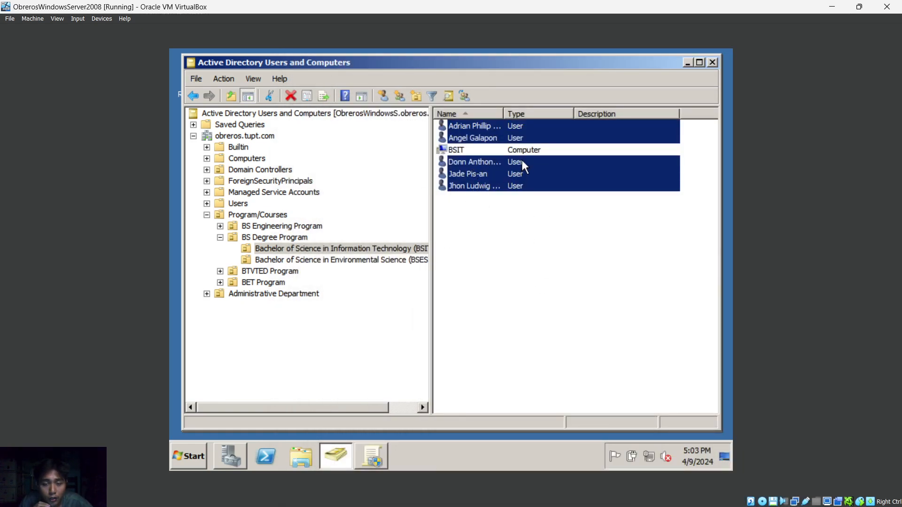
# Review the administrative staff logon hours requirement in the Google Classroom assignment and return to Active Directory Users and Computers
pyautogui.moveTo(461, 502)
pyautogui.click(413, 494)
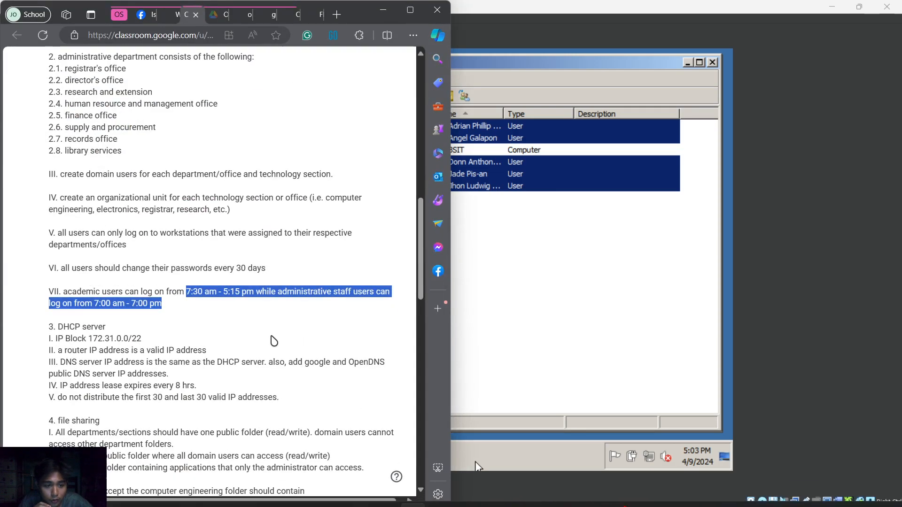
pyautogui.click(137, 318)
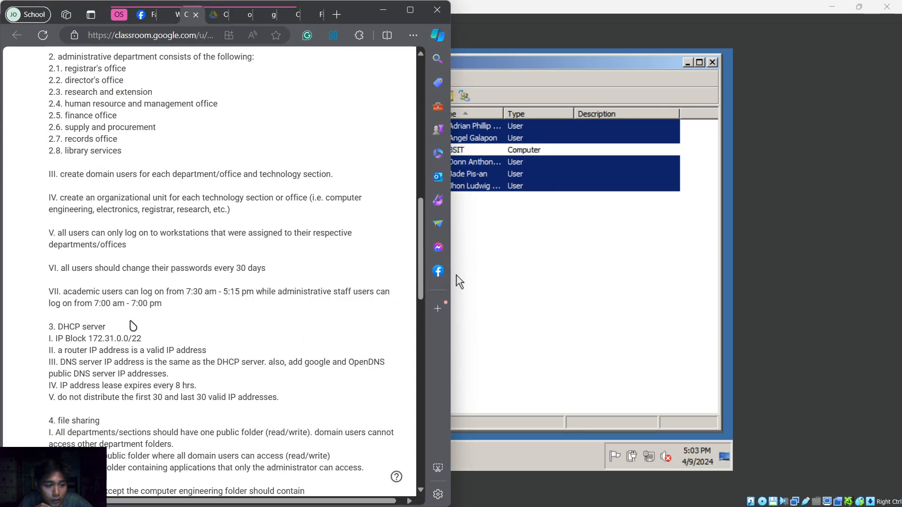
pyautogui.moveTo(276, 294); pyautogui.dragTo(362, 295)
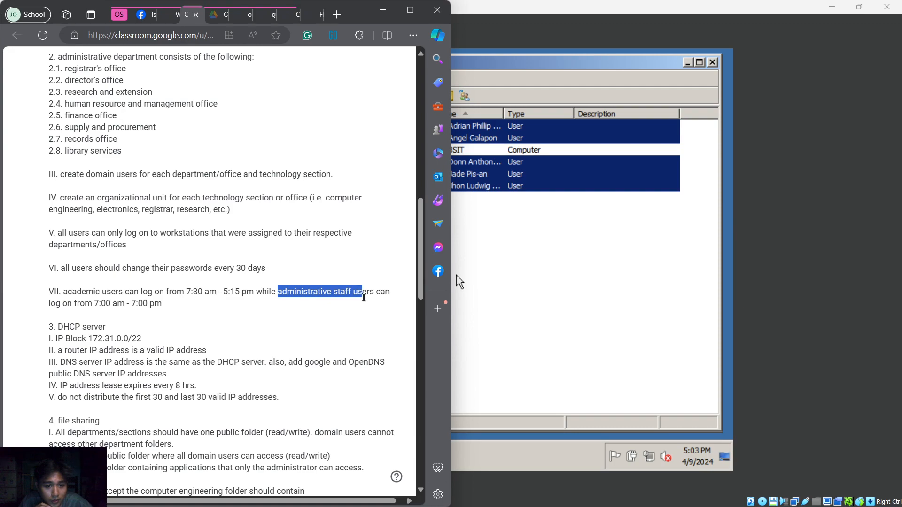
pyautogui.click(101, 311)
pyautogui.moveTo(124, 308); pyautogui.dragTo(132, 308)
pyautogui.click(472, 275)
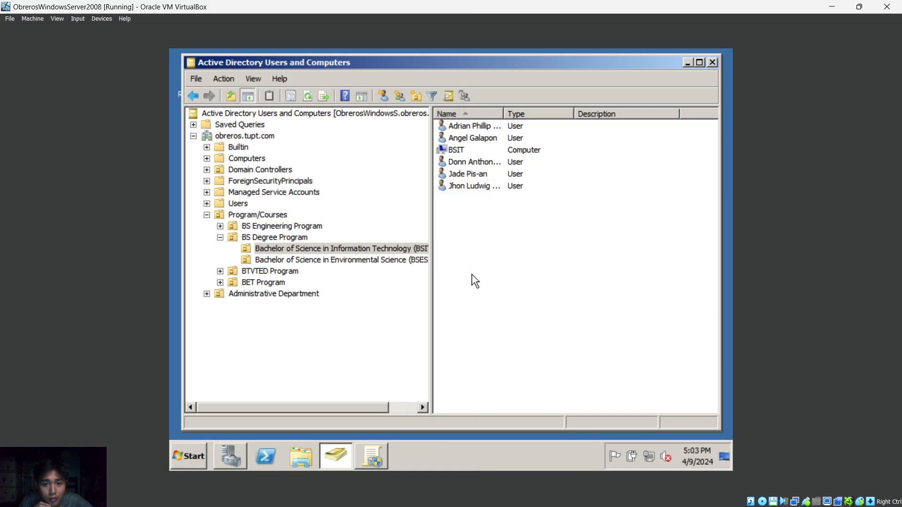
# Collapse Program/Courses and open the Registrar's Office unit under Administrative Department
pyautogui.click(207, 215)
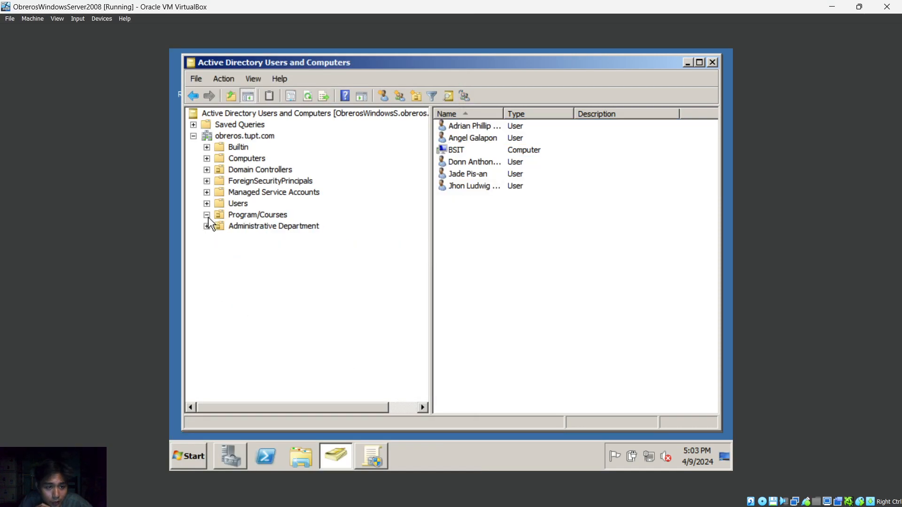
pyautogui.click(206, 226)
pyautogui.click(246, 237)
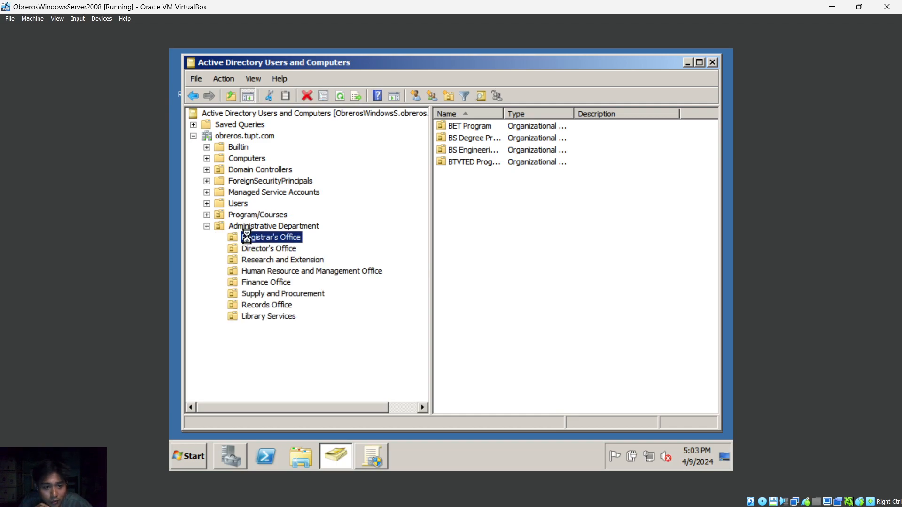
# Select both Registrar's Office user accounts, enable logon hours in their shared account properties, and open the hours grid
pyautogui.click(530, 137)
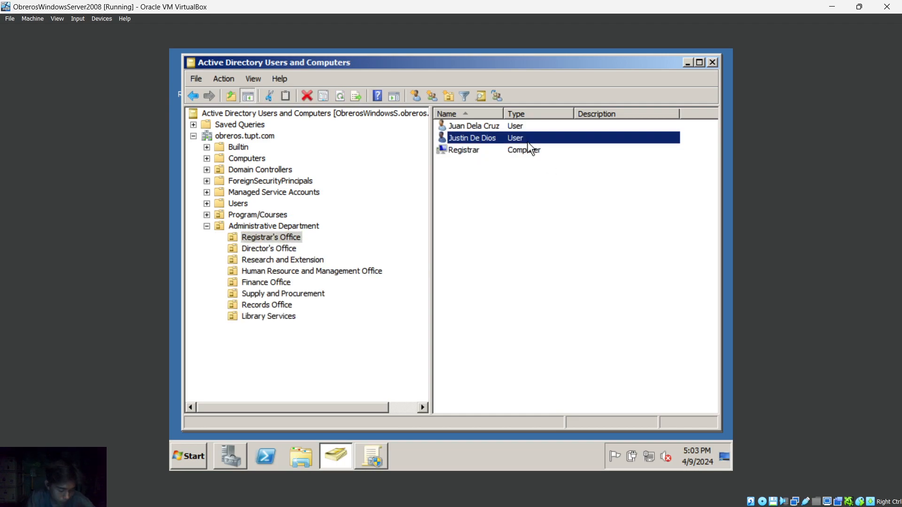
pyautogui.keyDown('shift'); pyautogui.click(516, 125); pyautogui.keyUp('shift')
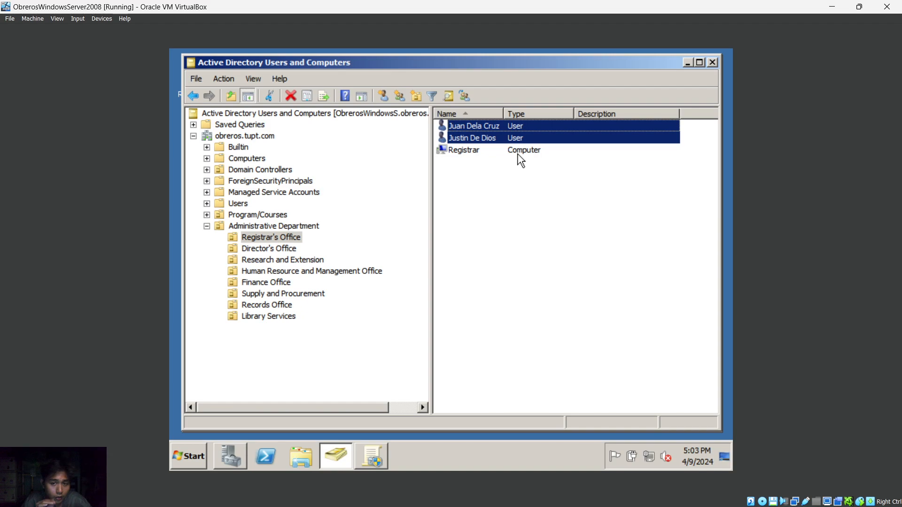
pyautogui.rightClick(522, 130)
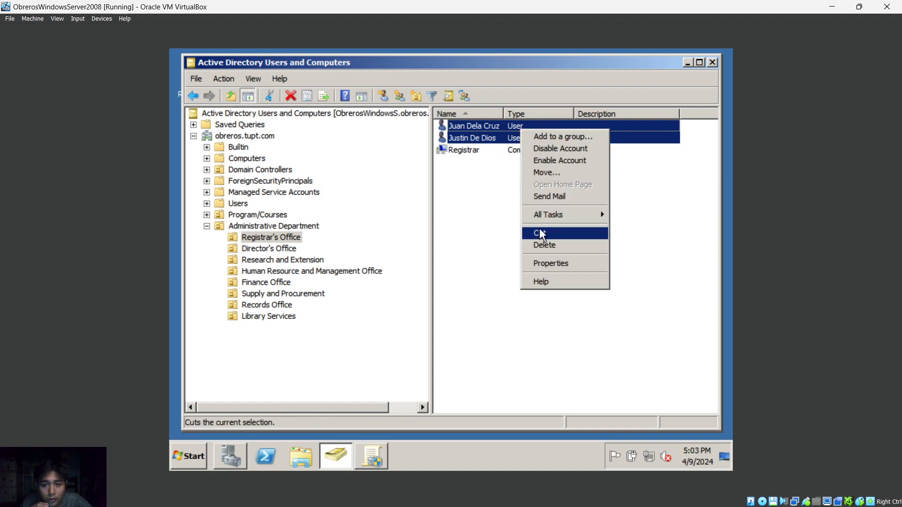
pyautogui.click(547, 263)
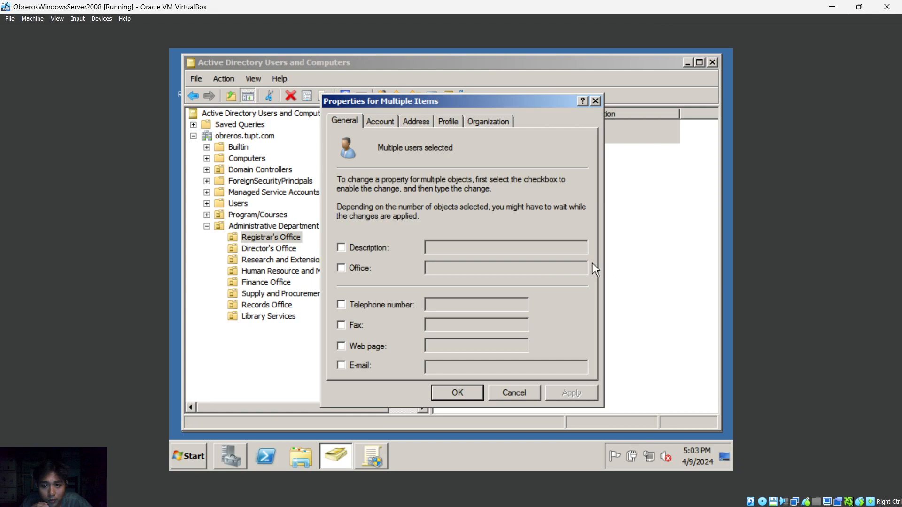
pyautogui.click(379, 123)
pyautogui.click(343, 213)
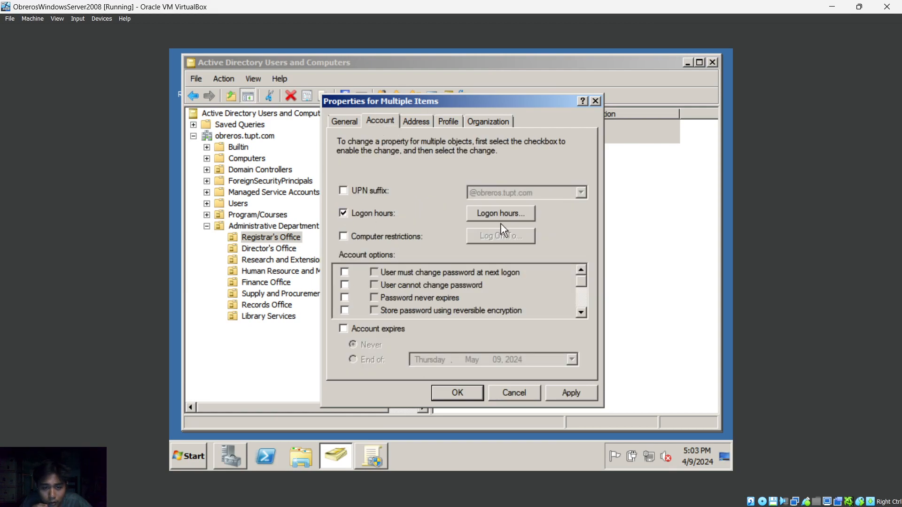
pyautogui.click(501, 215)
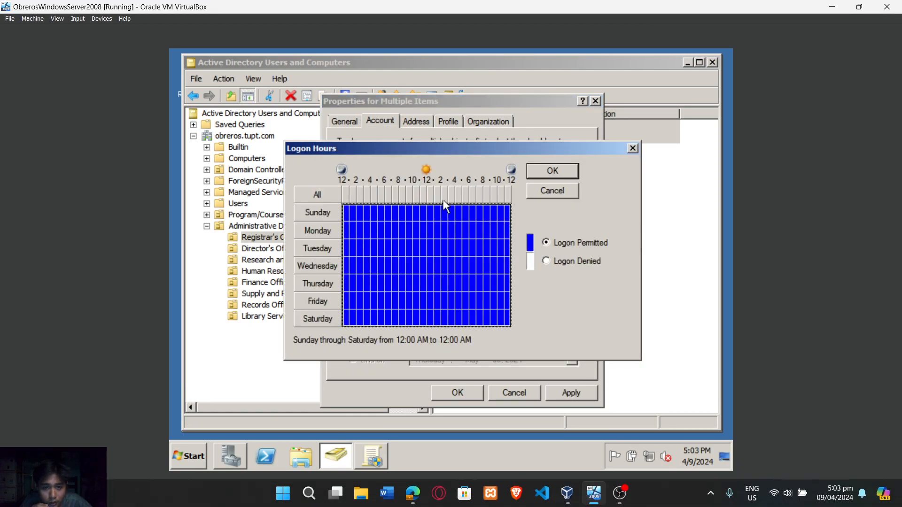
# Deny logon for the two Registrar's Office users on all days, Sunday through Saturday, at all hours
pyautogui.click(395, 230)
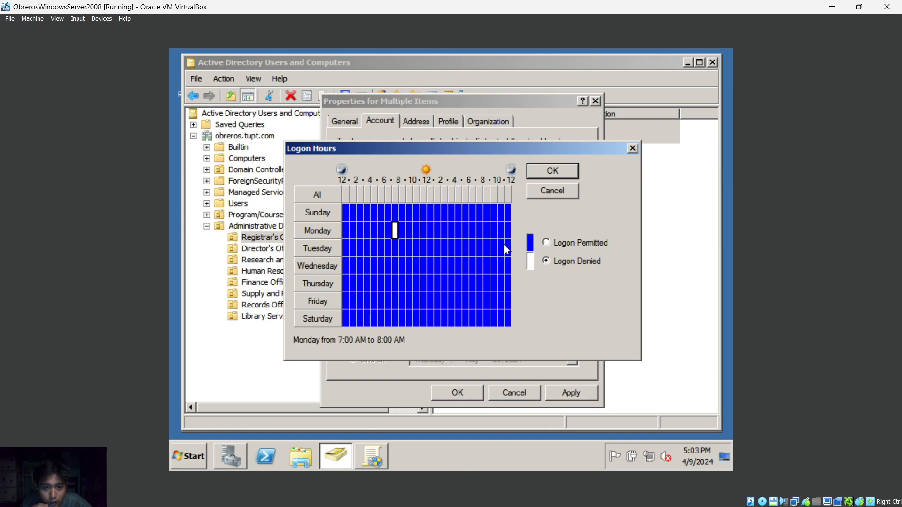
pyautogui.moveTo(388, 231); pyautogui.dragTo(537, 334)
pyautogui.click(354, 218)
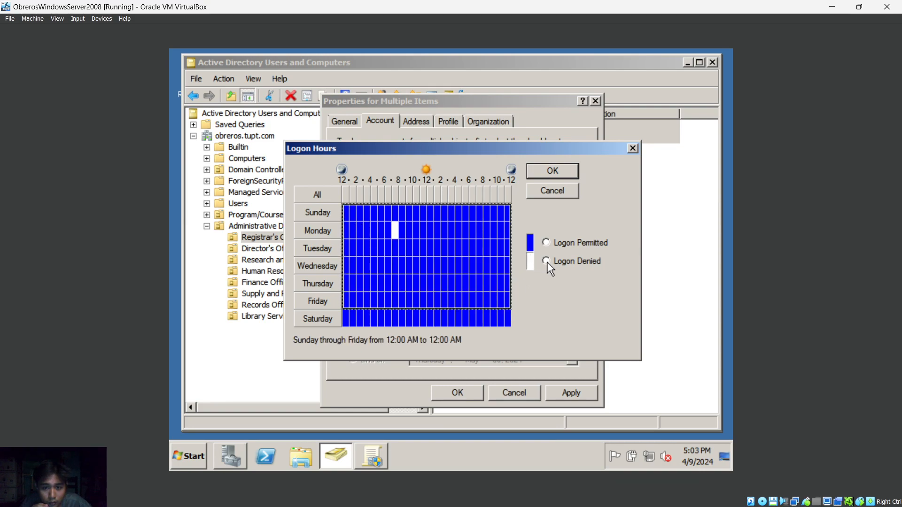
pyautogui.click(546, 262)
pyautogui.click(395, 266)
pyautogui.moveTo(356, 299); pyautogui.dragTo(423, 330)
pyautogui.click(338, 299)
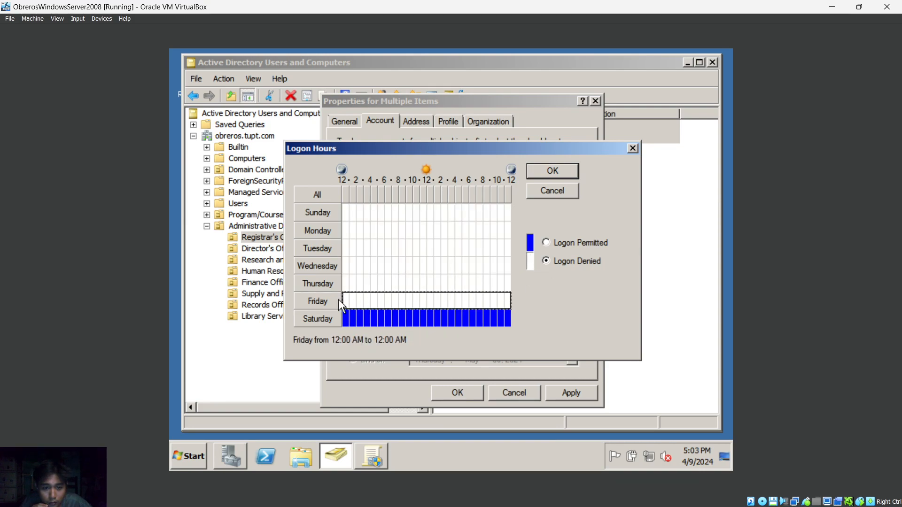
pyautogui.click(326, 319)
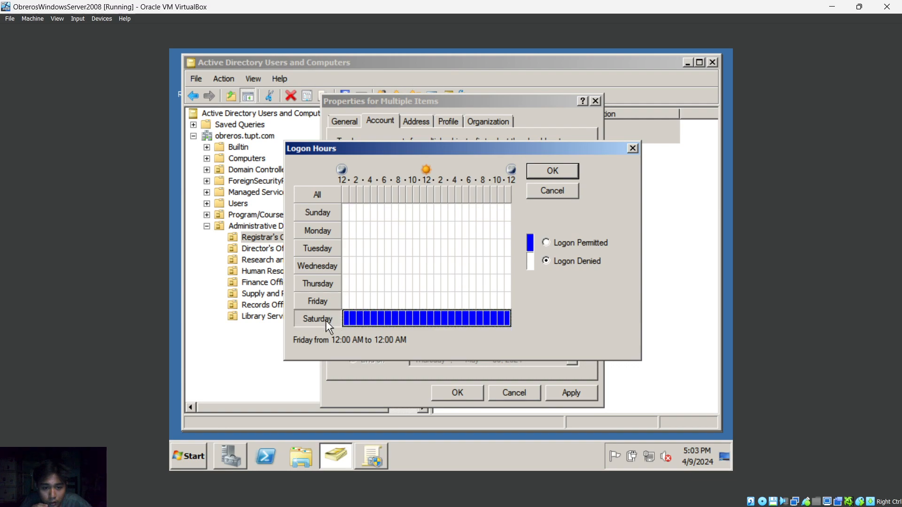
pyautogui.click(545, 262)
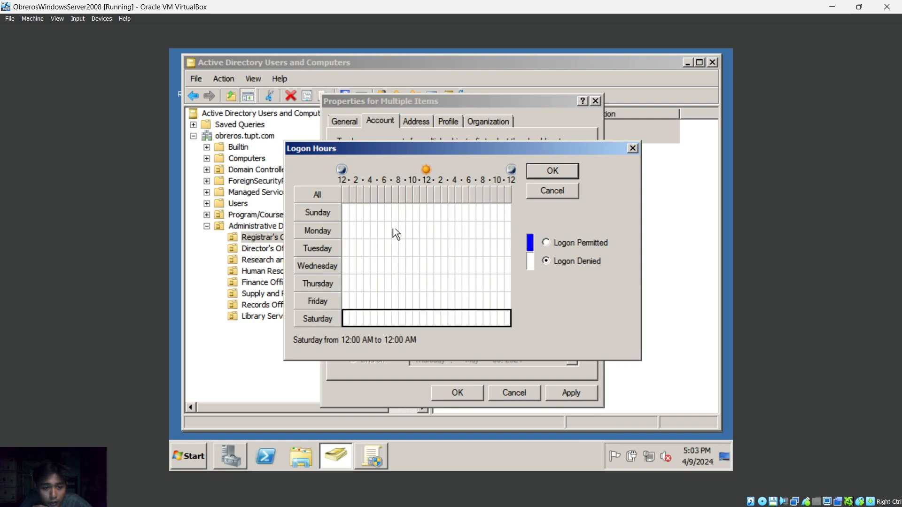
# Permit logon for the two Registrar's Office users Monday through Saturday from 6:00 AM to 6:00 PM and save their account properties
pyautogui.moveTo(388, 231); pyautogui.dragTo(469, 320)
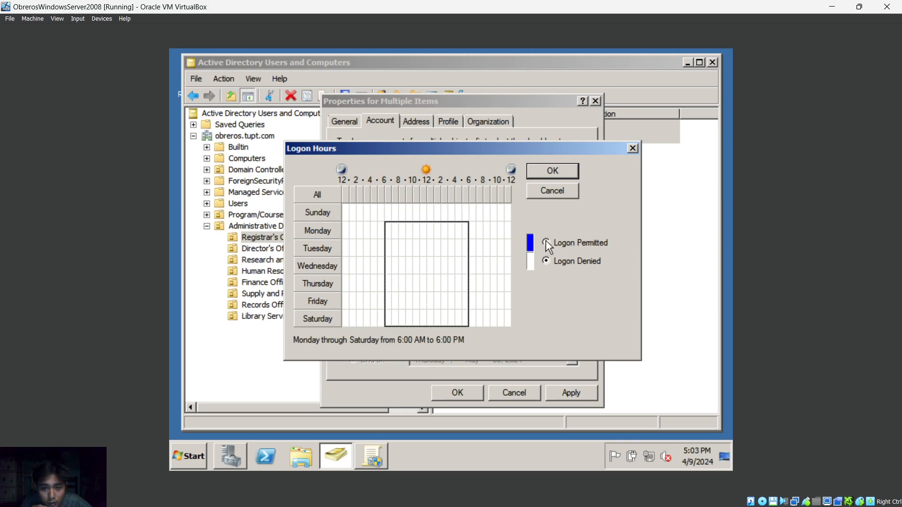
pyautogui.click(545, 243)
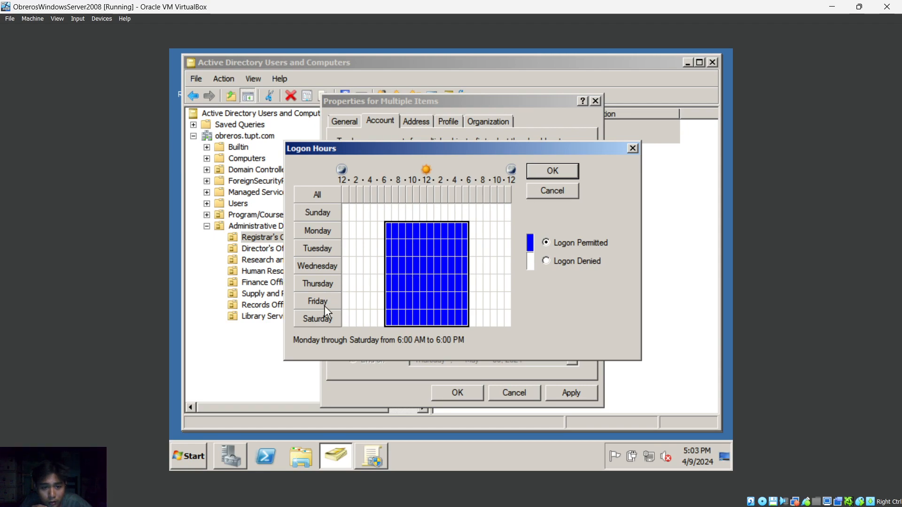
pyautogui.click(539, 176)
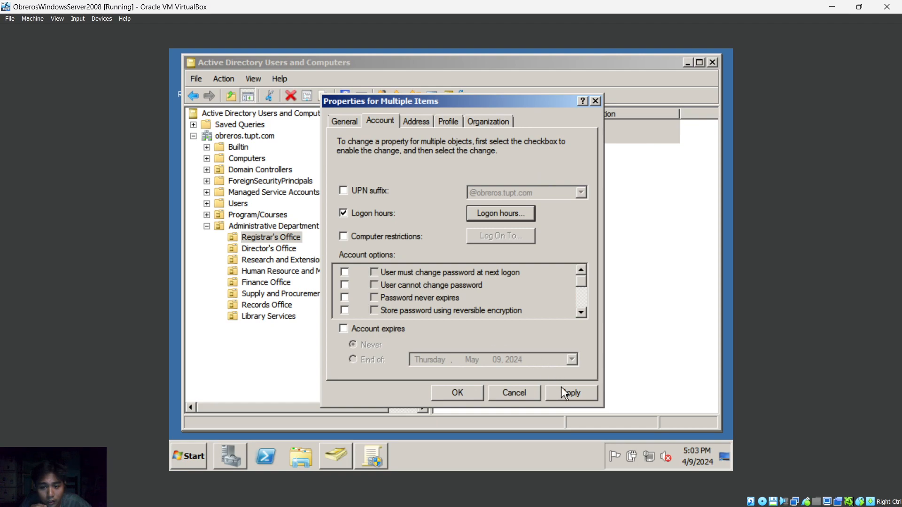
pyautogui.click(458, 393)
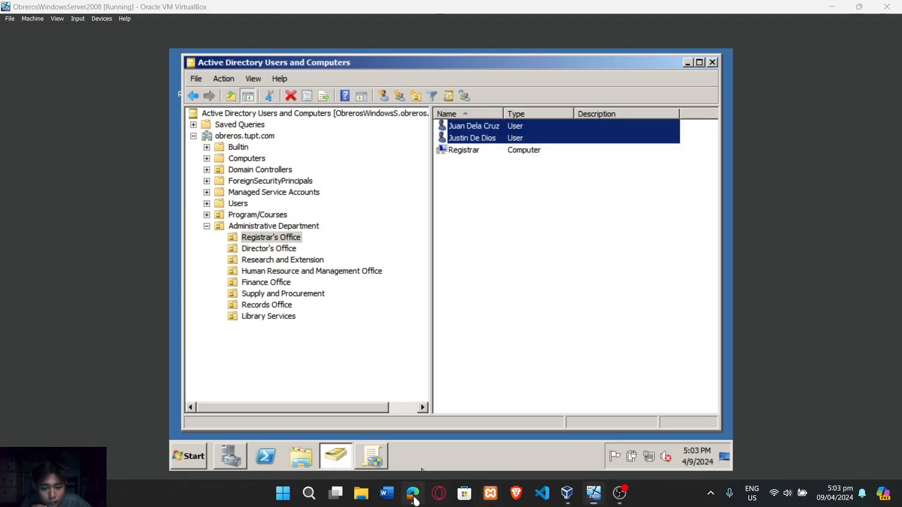
# Check the logon hours requirement and the DHCP server section in the Google Classroom assignment, and return to Active Directory Users and Computers
pyautogui.click(413, 493)
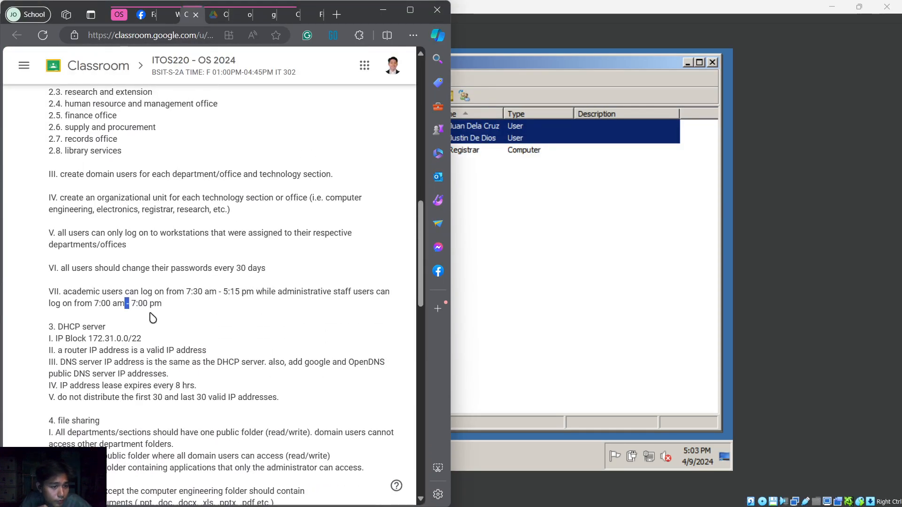
pyautogui.moveTo(164, 305); pyautogui.dragTo(56, 291)
pyautogui.scroll(1, 96, 310)
pyautogui.click(105, 331)
pyautogui.scroll(-1, 113, 335)
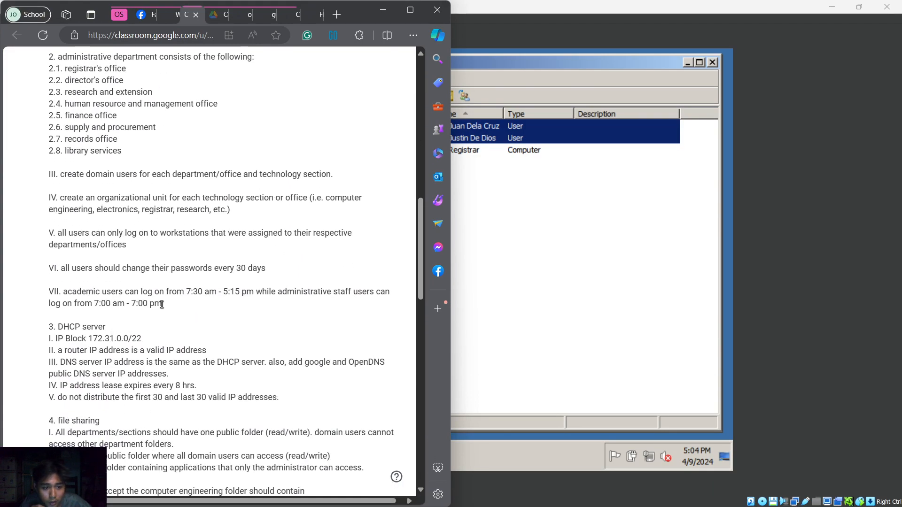
pyautogui.moveTo(61, 329); pyautogui.dragTo(106, 329)
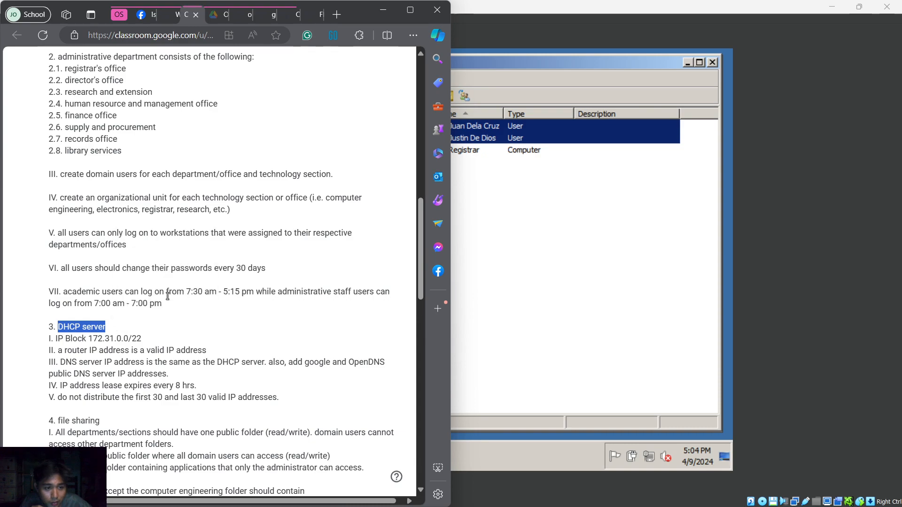
pyautogui.click(383, 10)
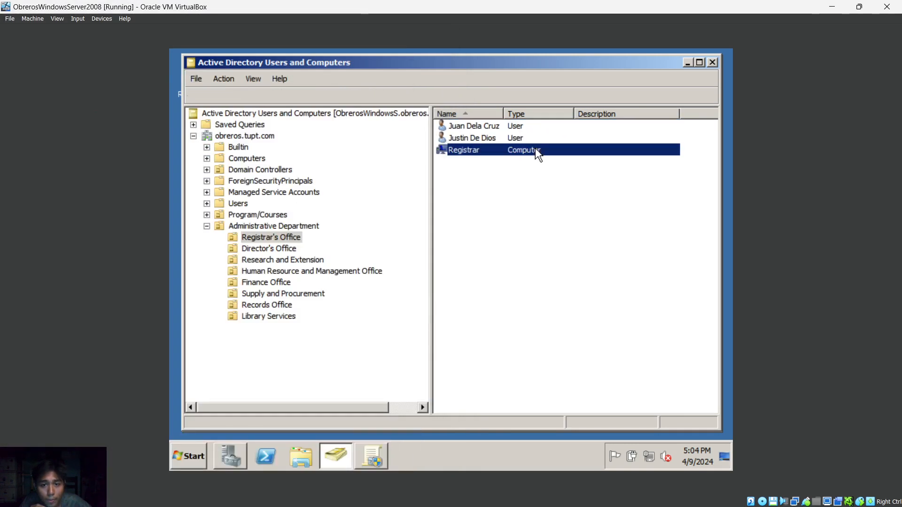